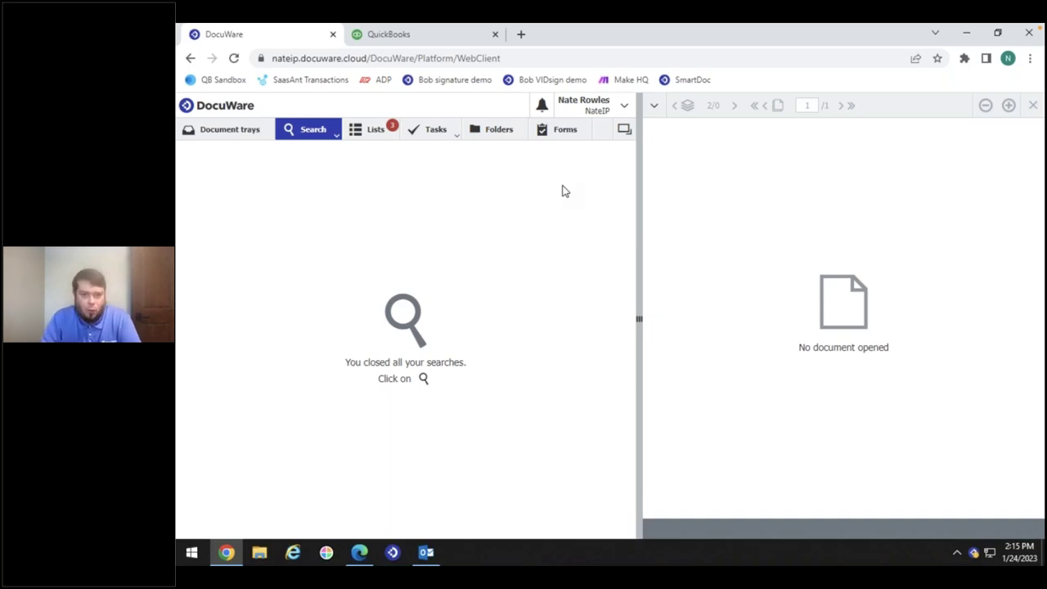
Show the published Forms list and get the Construction Contract form's shareable link
{"action": "left_click", "coordinate": [564, 132]}
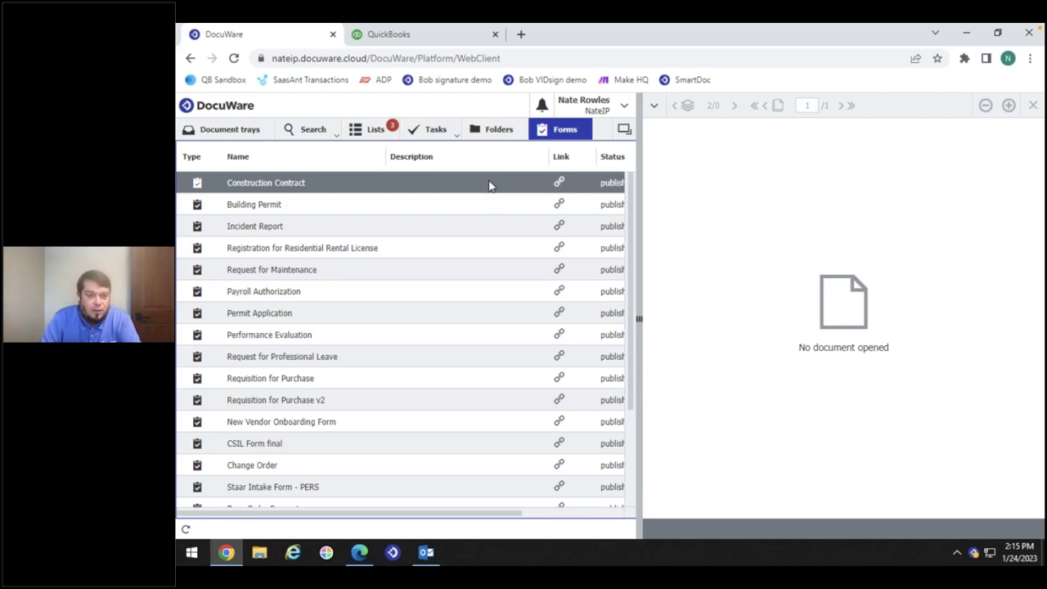
{"action": "left_click", "coordinate": [558, 181]}
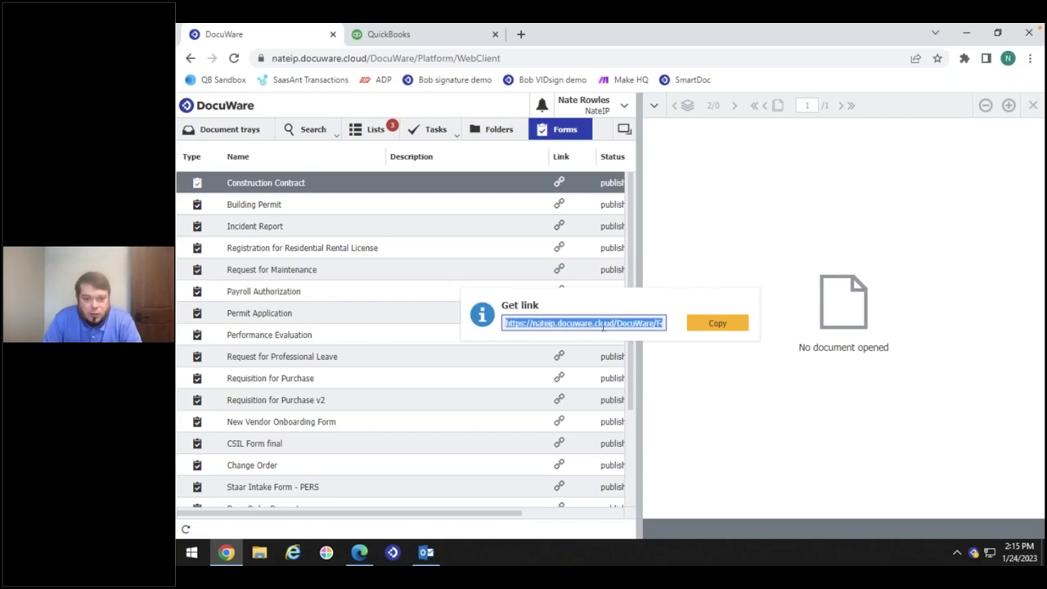
{"action": "left_click", "coordinate": [692, 195]}
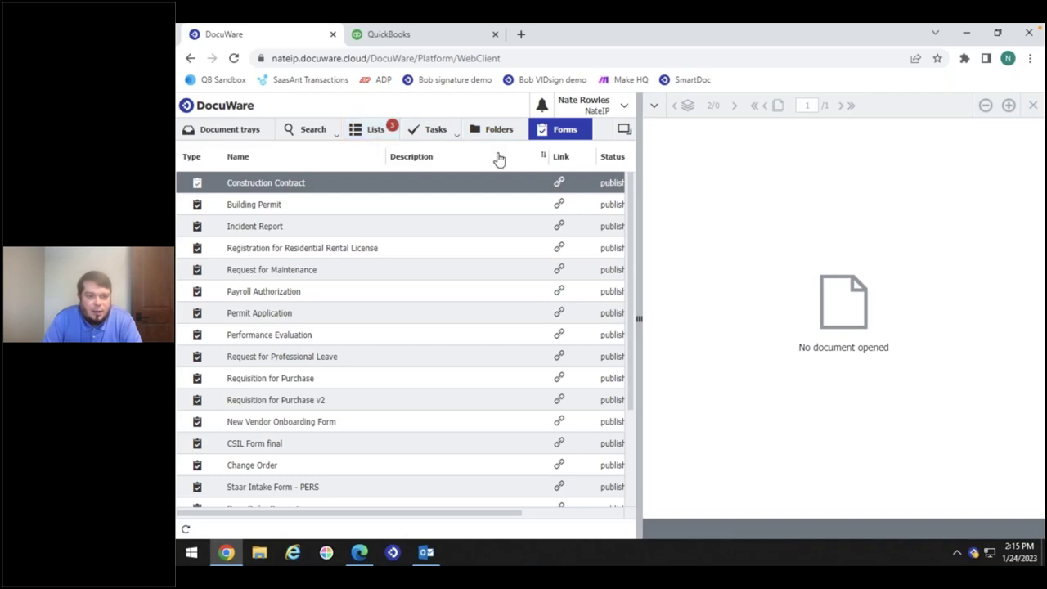
{"action": "left_click", "coordinate": [313, 134]}
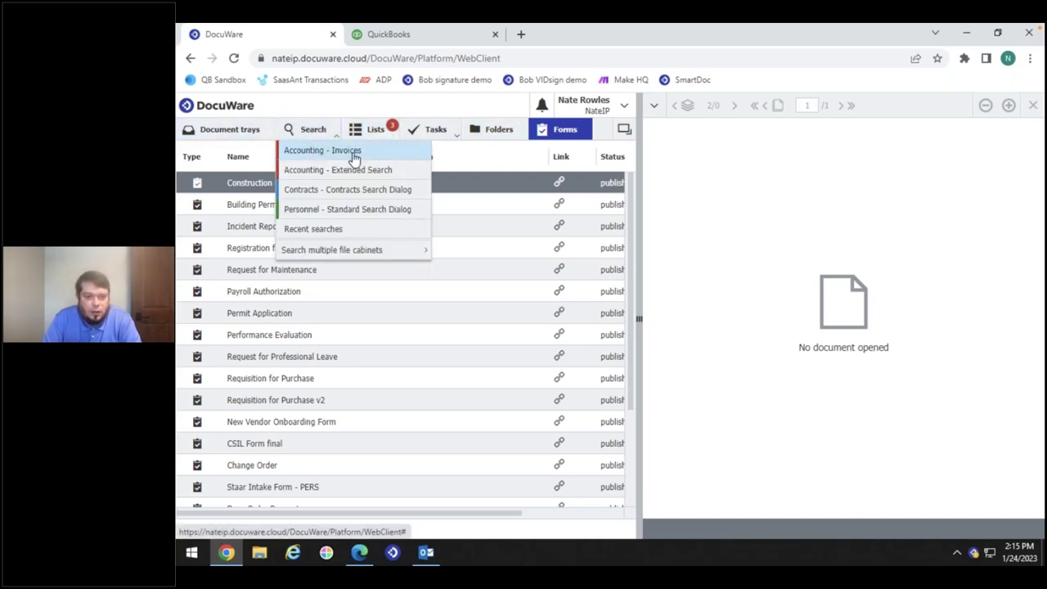
Search Accounting - Invoices for a wildcard customer name, which returns no matching documents
{"action": "left_click", "coordinate": [354, 160]}
{"action": "left_click", "coordinate": [332, 249]}
{"action": "type", "text": "donald*"}
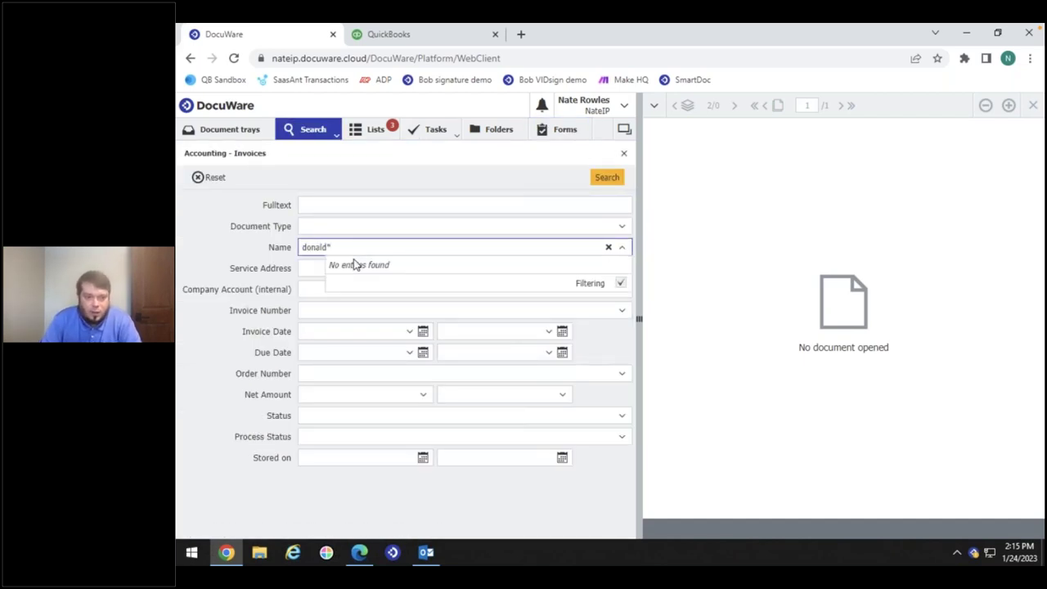
{"action": "left_click", "coordinate": [342, 225]}
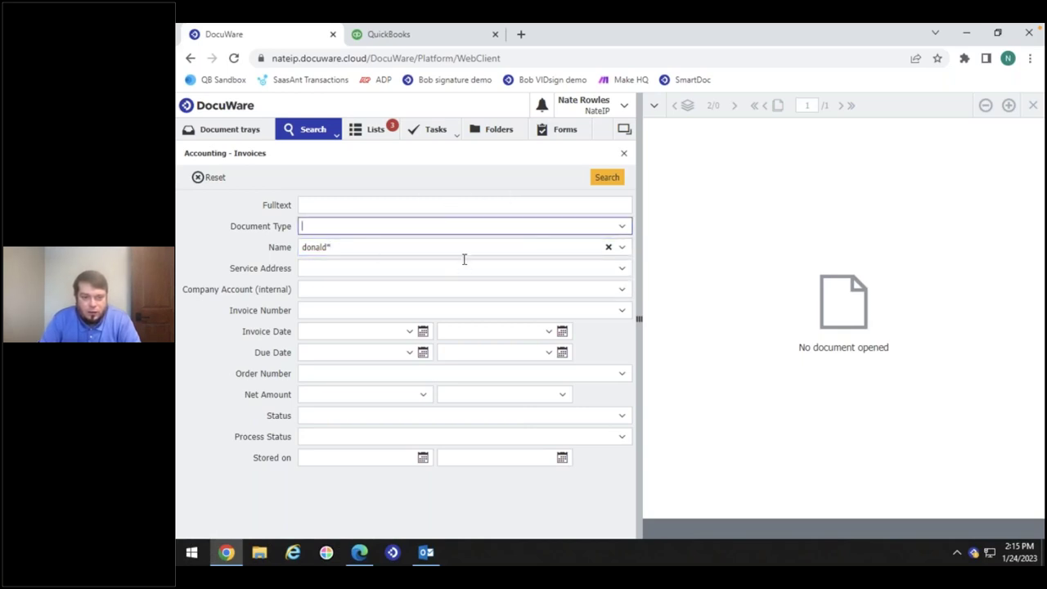
{"action": "left_click", "coordinate": [610, 178]}
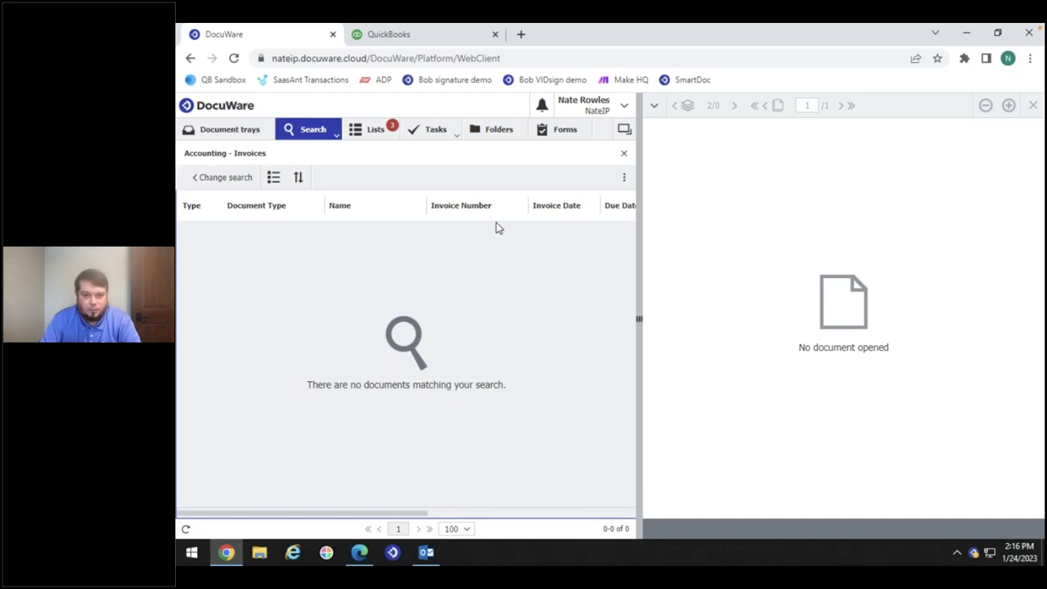
{"action": "left_click", "coordinate": [565, 130]}
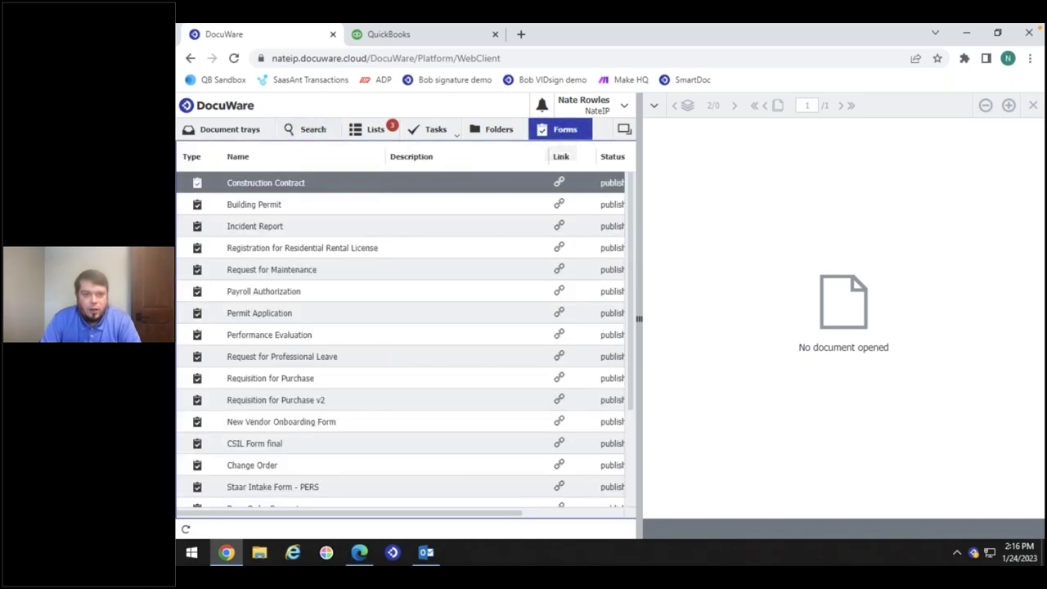
Open the Construction Contract form and enter the customer's full name and e-mail address
{"action": "left_click", "coordinate": [288, 185]}
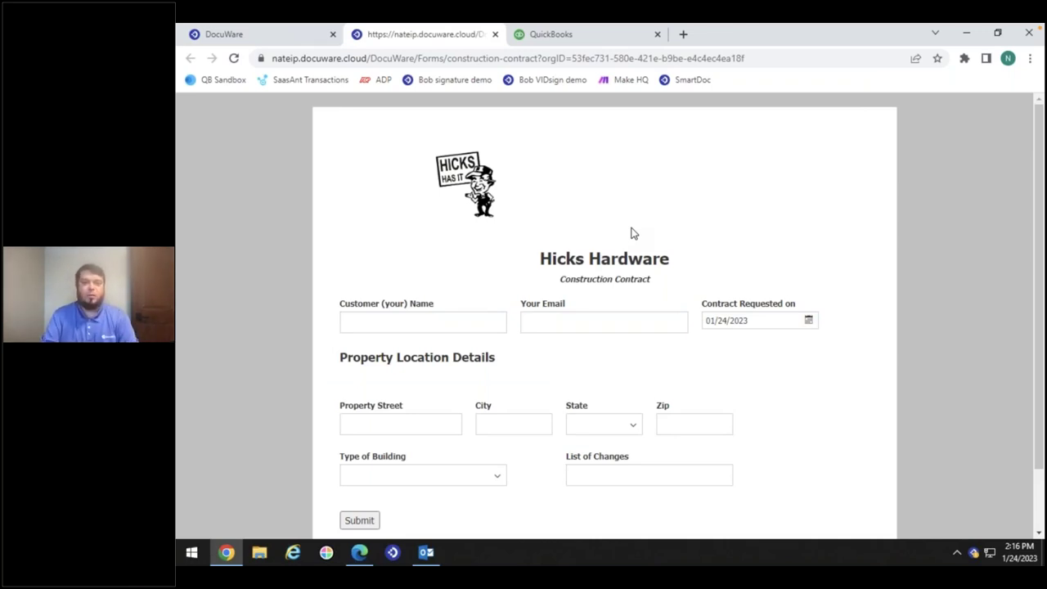
{"action": "left_click", "coordinate": [451, 320]}
{"action": "type", "text": "Donald"}
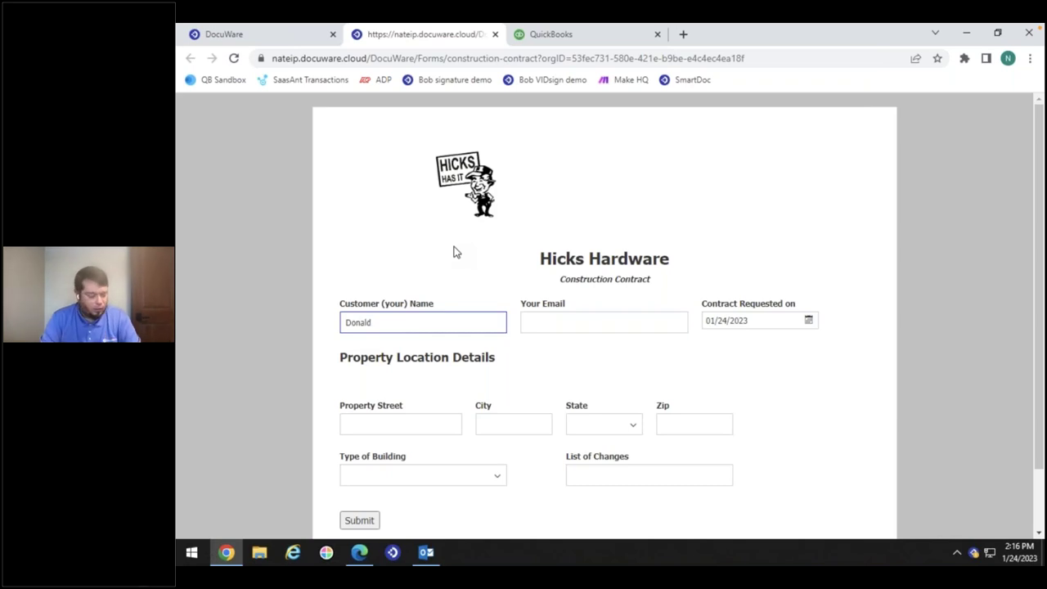
{"action": "type", "text": "Duck"}
{"action": "key", "text": "Tab"}
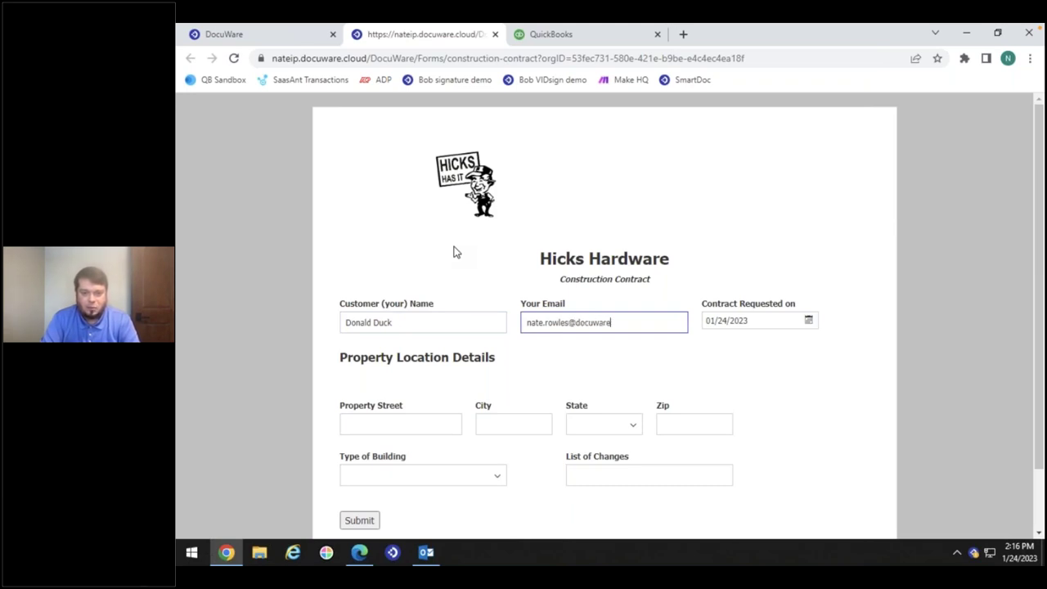
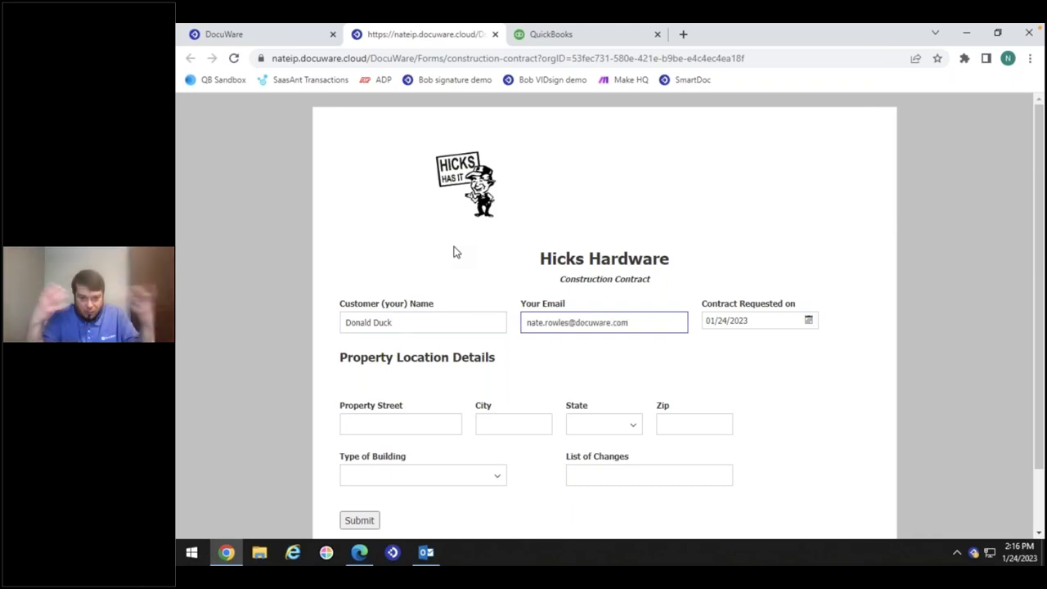
{"action": "left_click", "coordinate": [513, 425]}
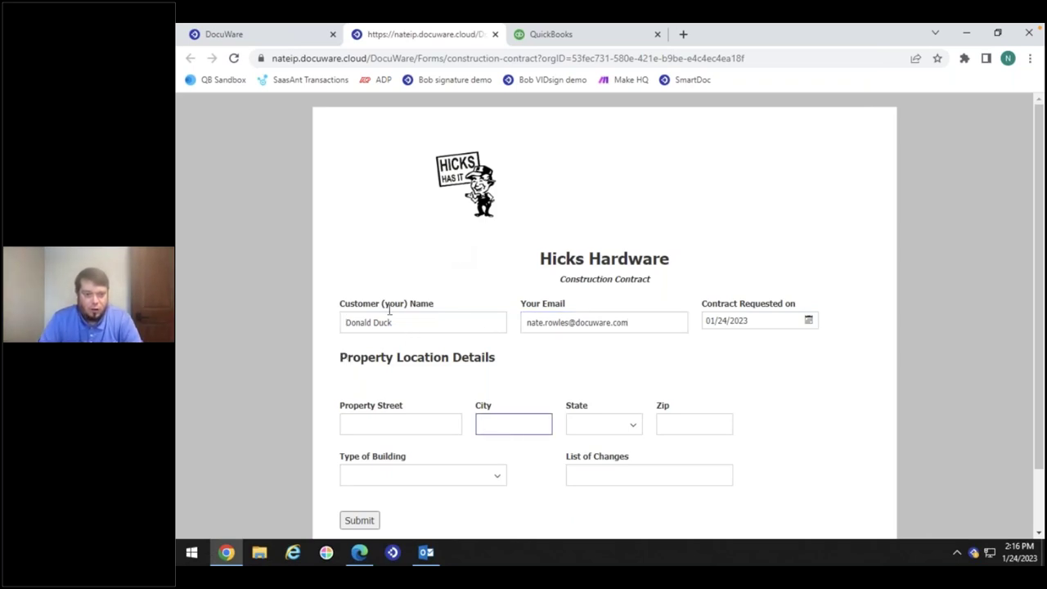
Set building type to Out House and enter the property street, city, state PA and zip
{"action": "left_click", "coordinate": [497, 476]}
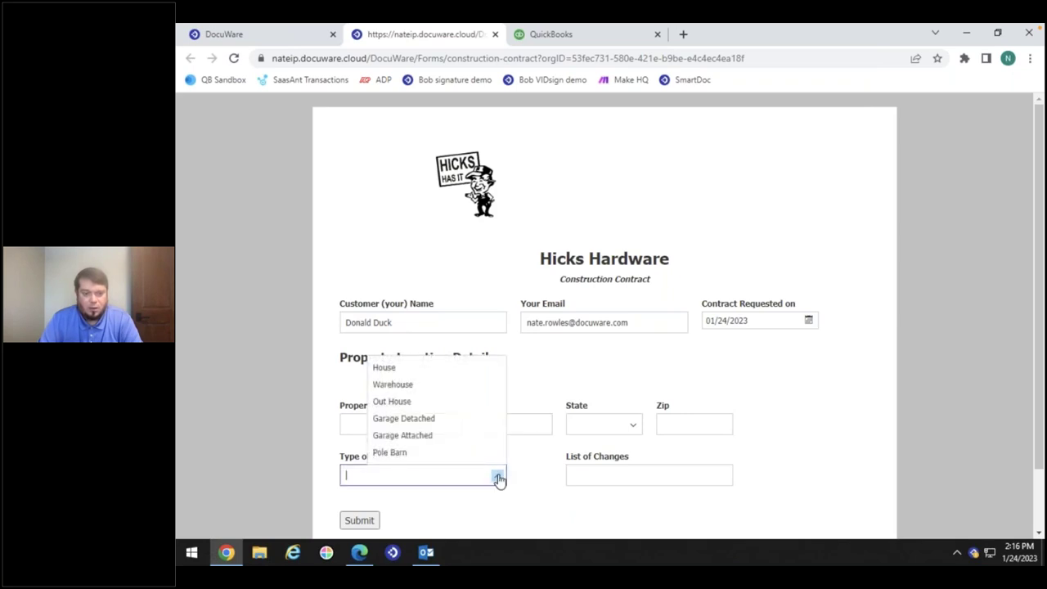
{"action": "left_click", "coordinate": [404, 402]}
{"action": "left_click", "coordinate": [398, 421]}
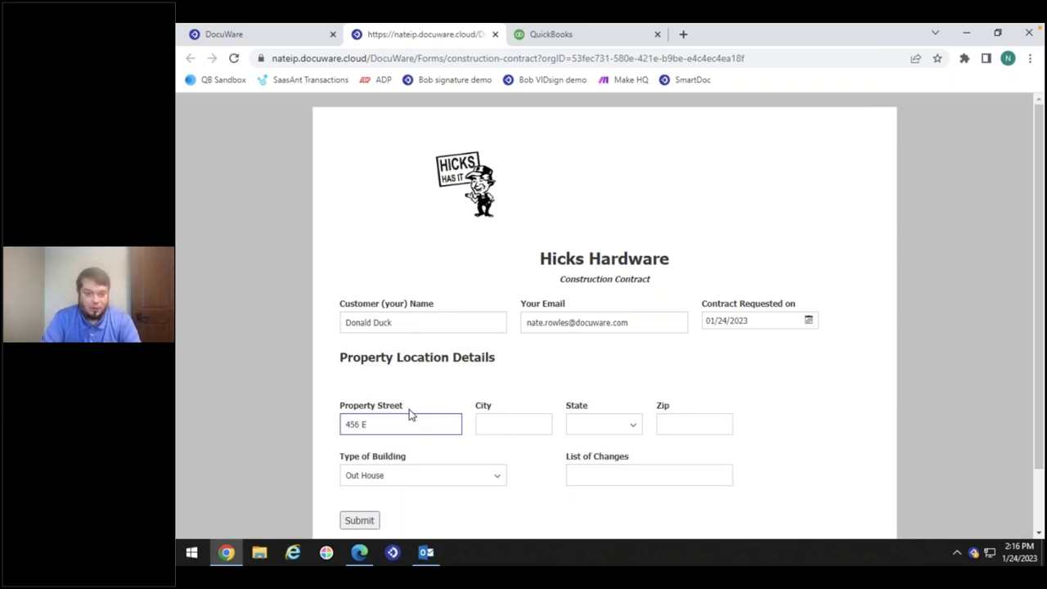
{"action": "key", "text": "Tab"}
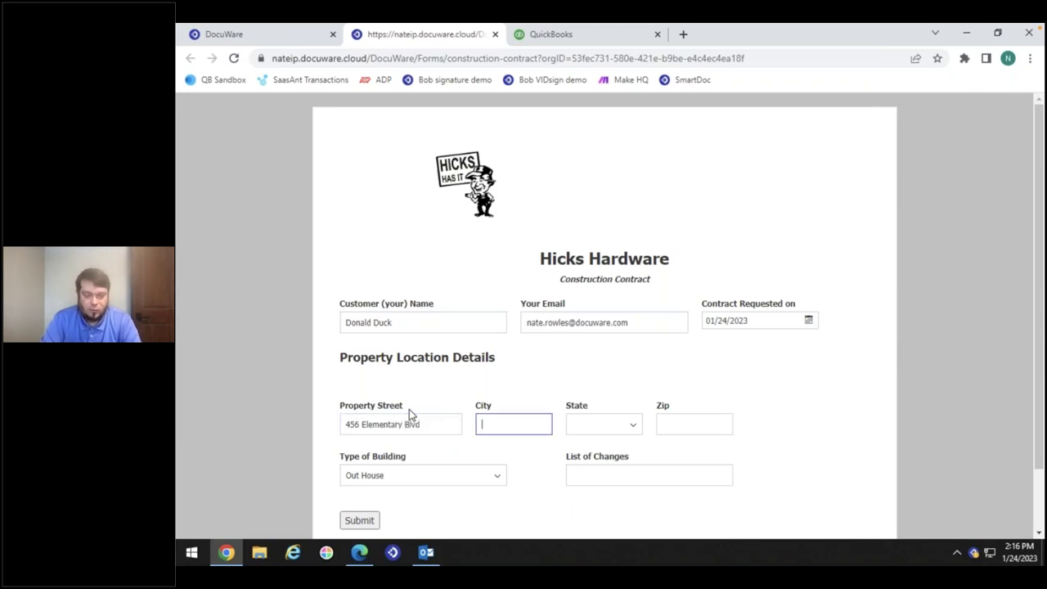
{"action": "type", "text": "Allentown"}
{"action": "key", "text": "Tab"}
{"action": "type", "text": "p"}
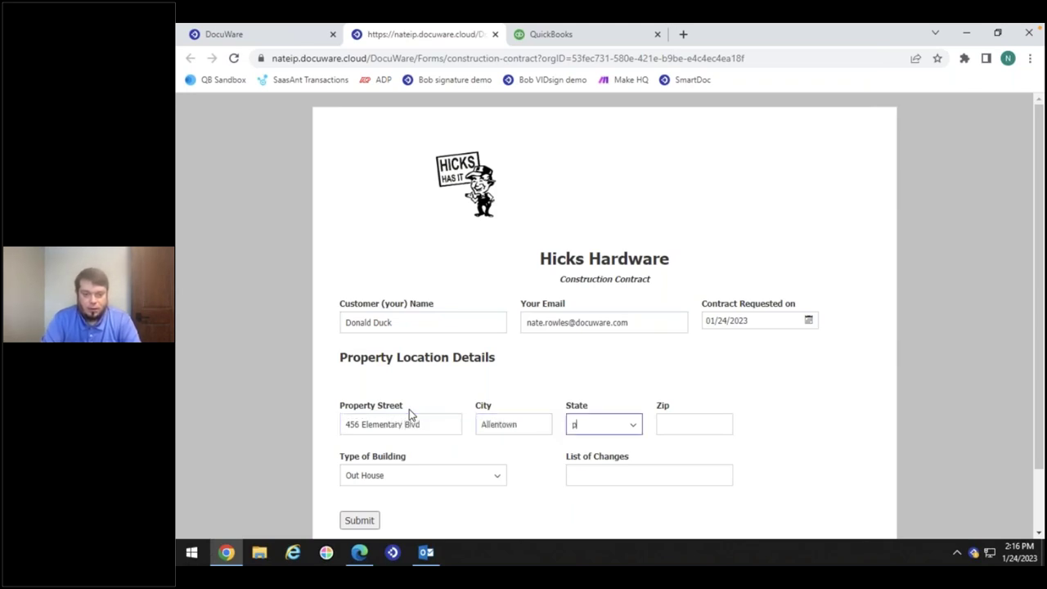
{"action": "left_click", "coordinate": [605, 401]}
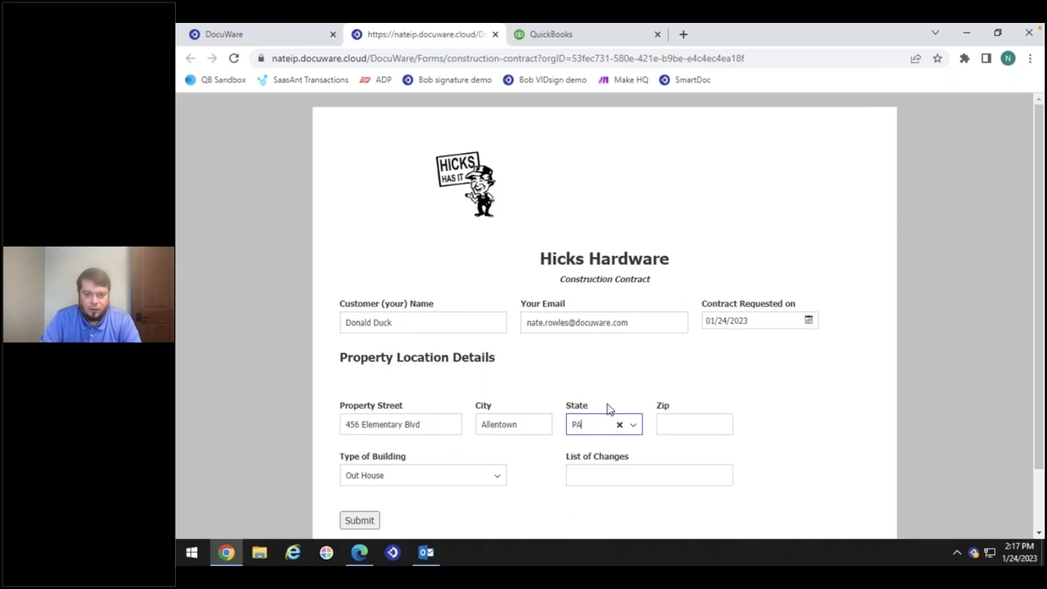
{"action": "left_click", "coordinate": [684, 420]}
{"action": "type", "text": "15628"}
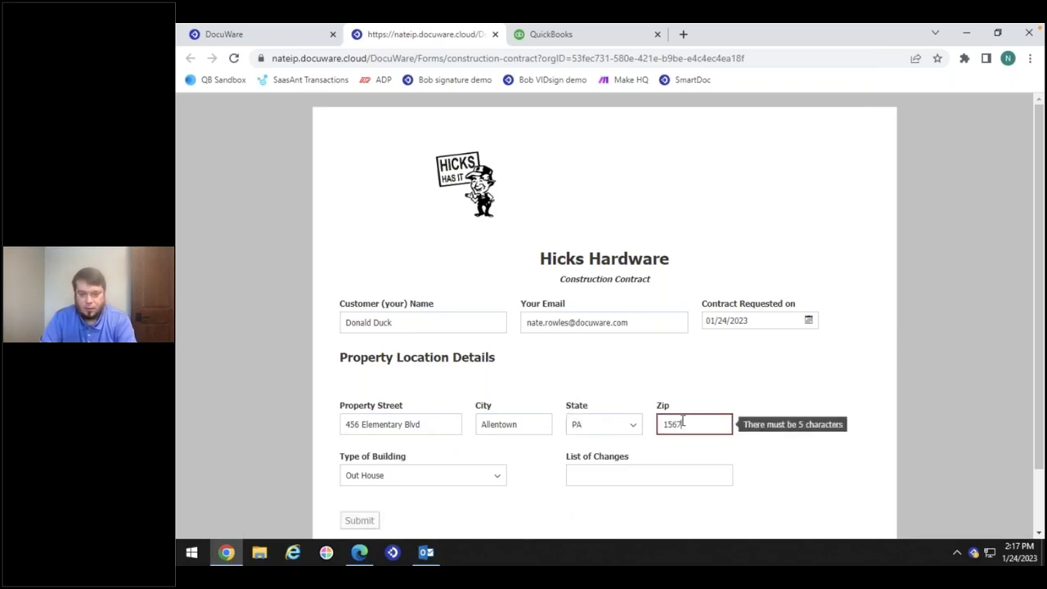
Enter 'ladies and men's room please' as the list of changes and submit the contract
{"action": "left_click", "coordinate": [568, 474]}
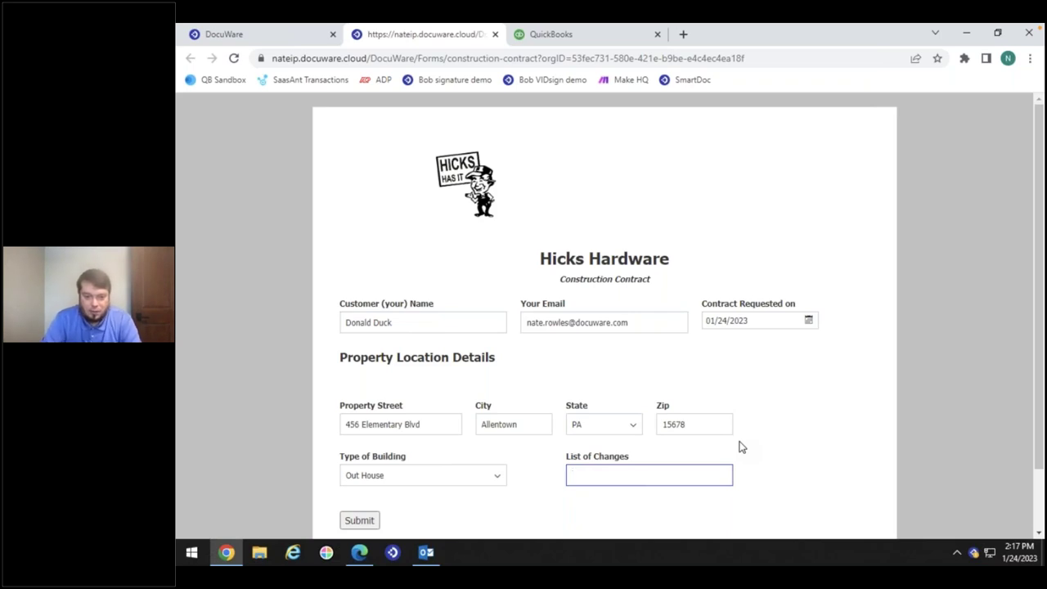
{"action": "type", "text": "ladies and men's room please"}
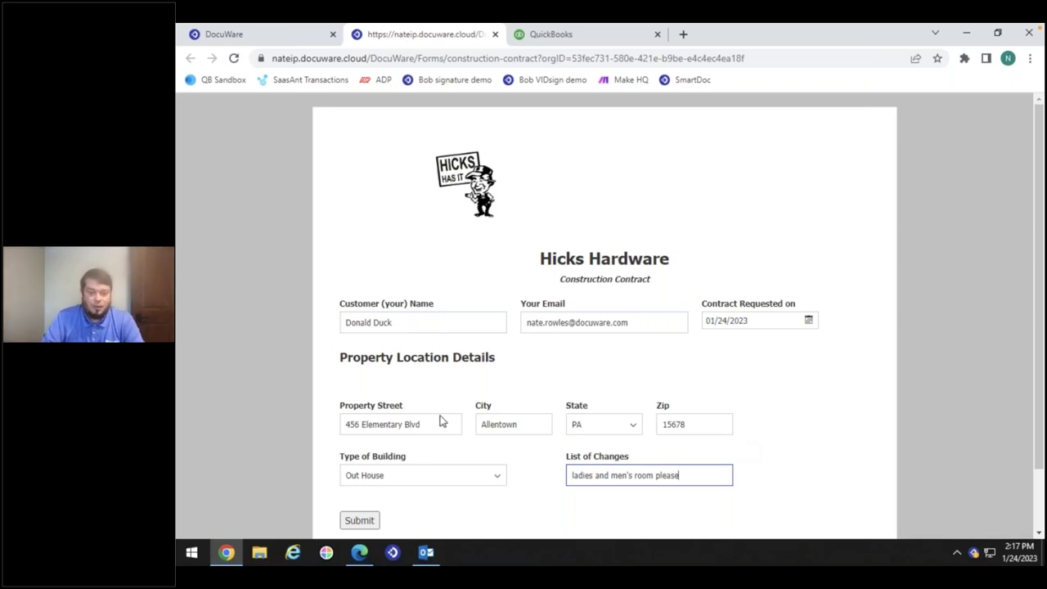
{"action": "left_click", "coordinate": [357, 521]}
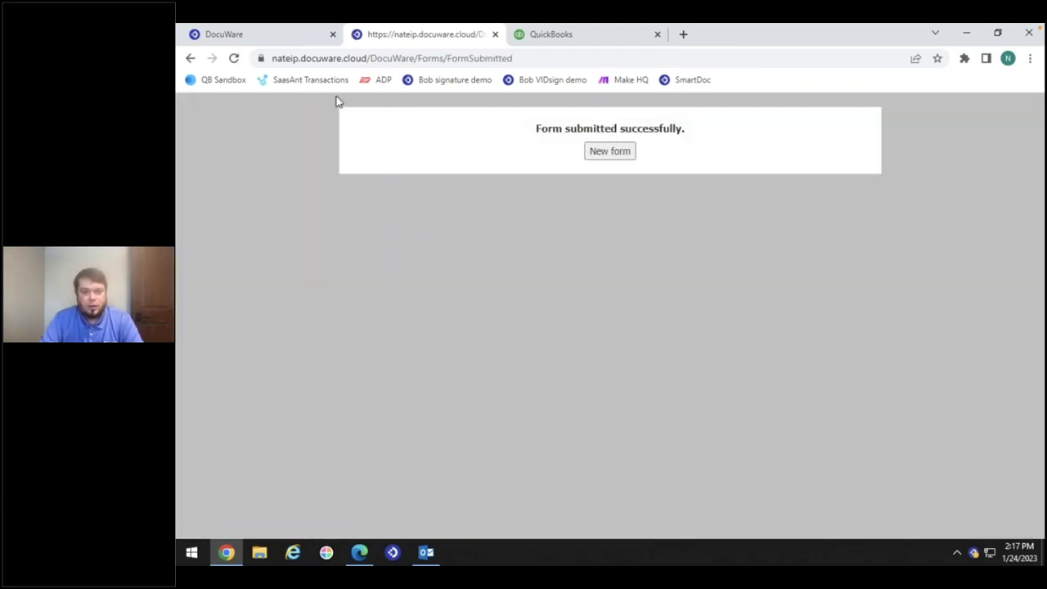
Back in DocuWare, refresh the invoice results and start a new customer-name search
{"action": "left_click", "coordinate": [279, 37]}
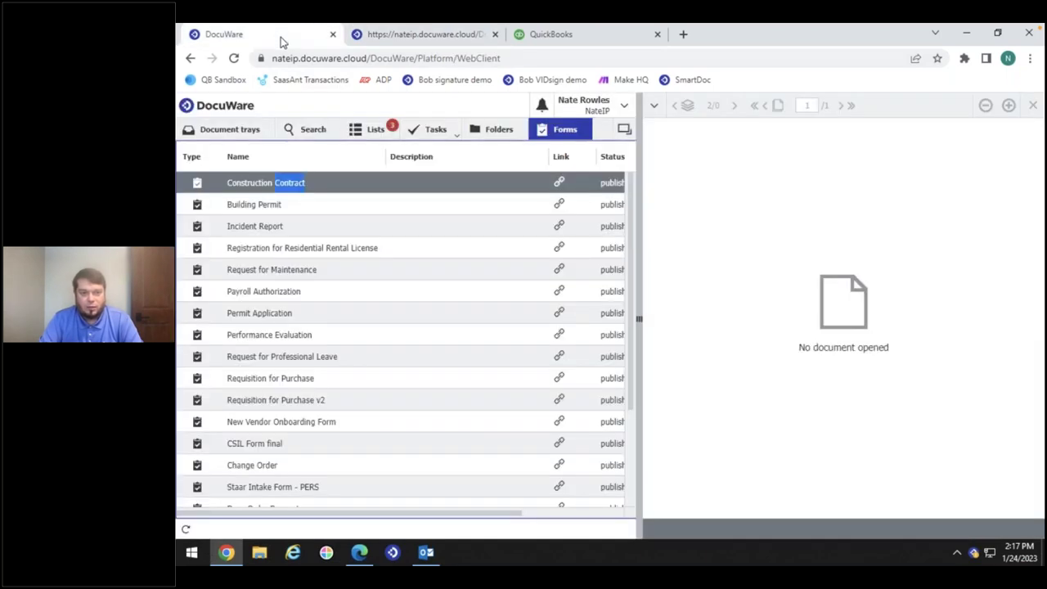
{"action": "left_click", "coordinate": [311, 134]}
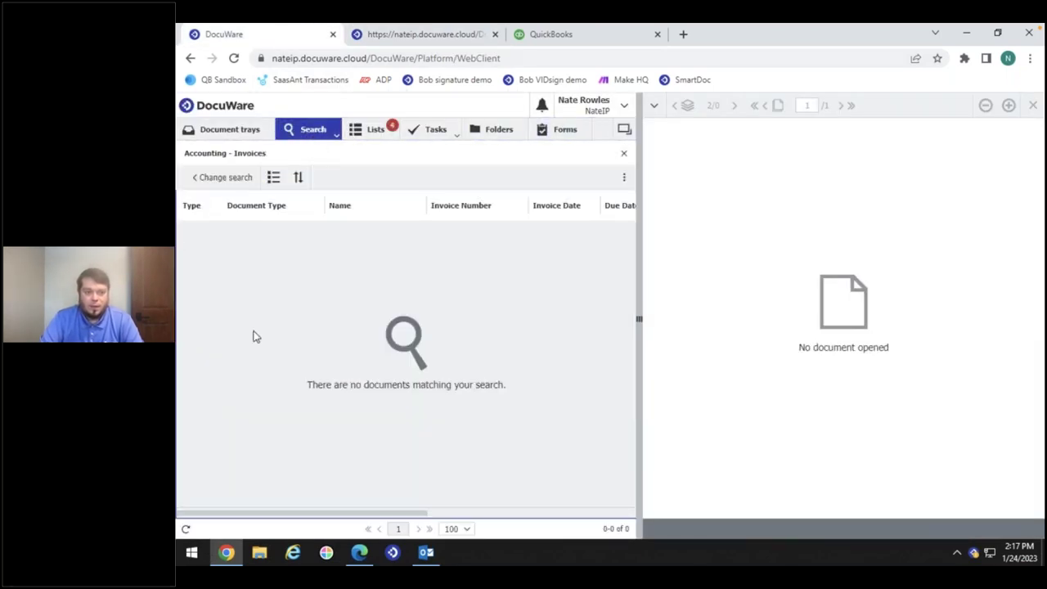
{"action": "left_click", "coordinate": [185, 529]}
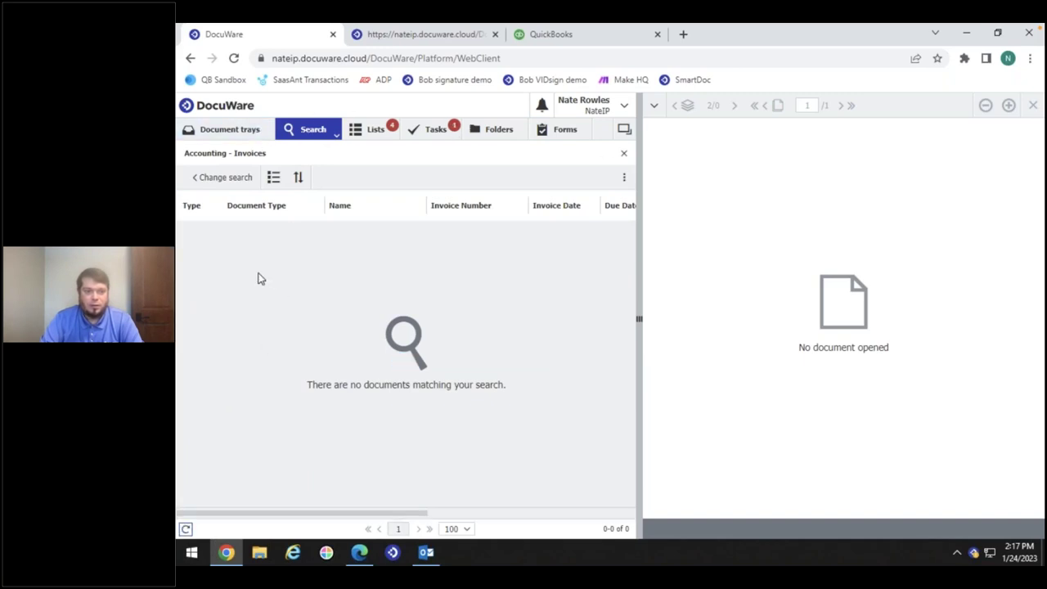
{"action": "left_click", "coordinate": [186, 529]}
{"action": "left_click", "coordinate": [234, 178]}
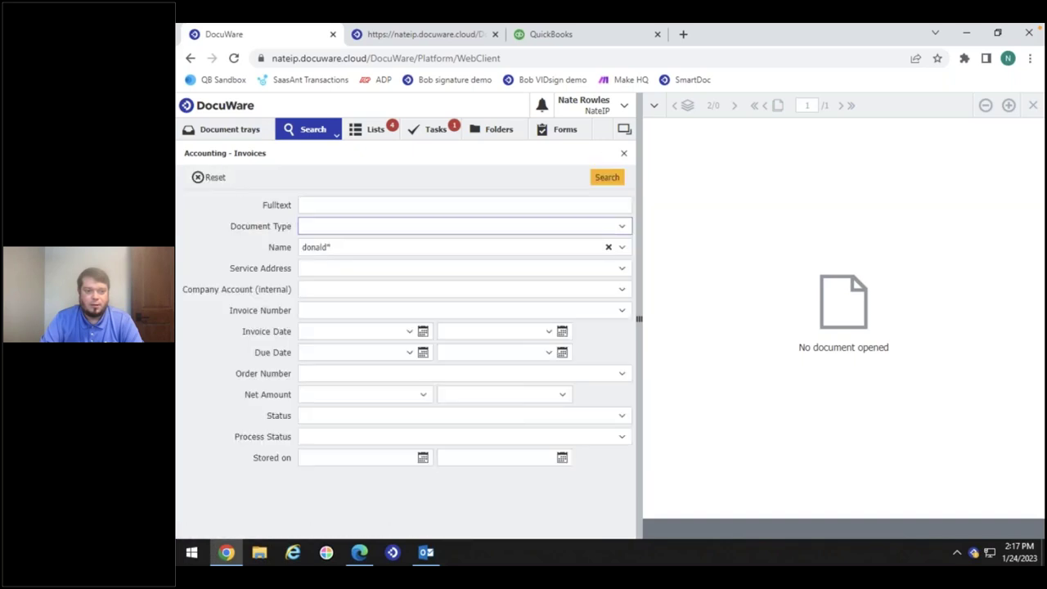
{"action": "left_click", "coordinate": [210, 178]}
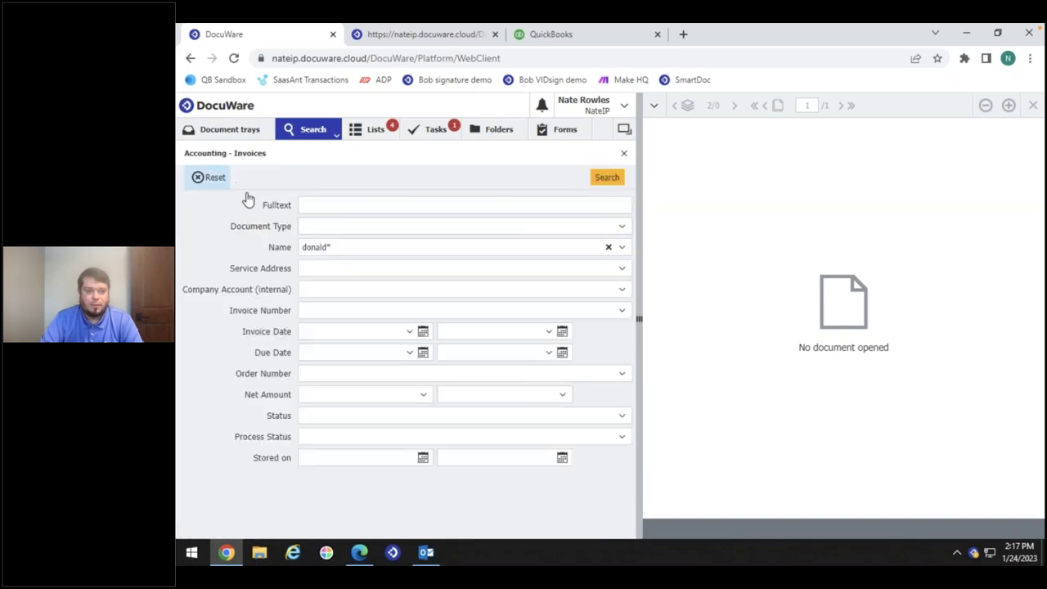
{"action": "left_click", "coordinate": [336, 248]}
{"action": "type", "text": "don"}
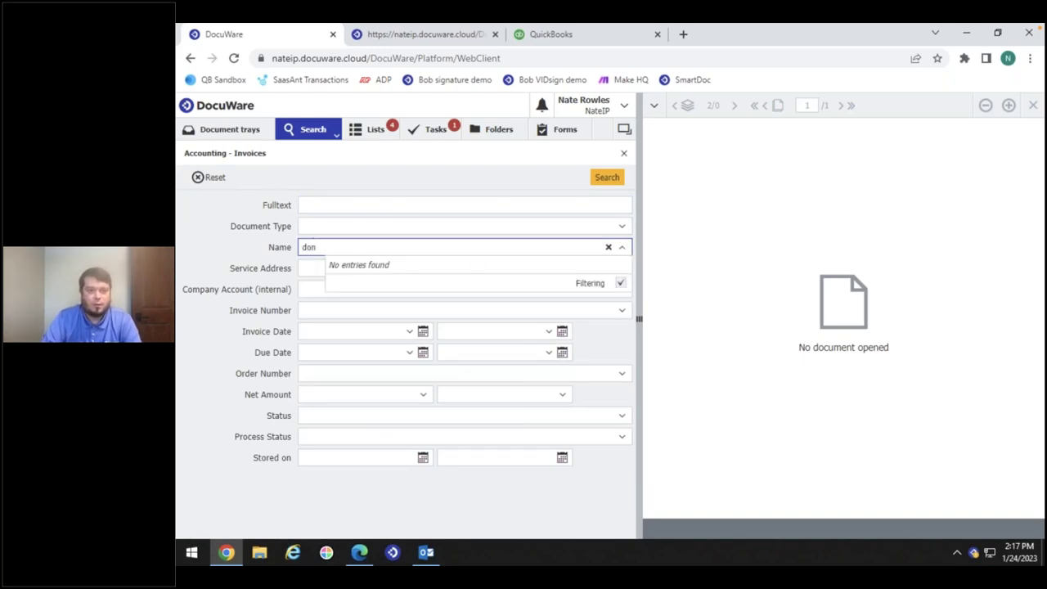
Check the form submission confirmation, then open the Contracts search dialog
{"action": "left_click", "coordinate": [474, 36]}
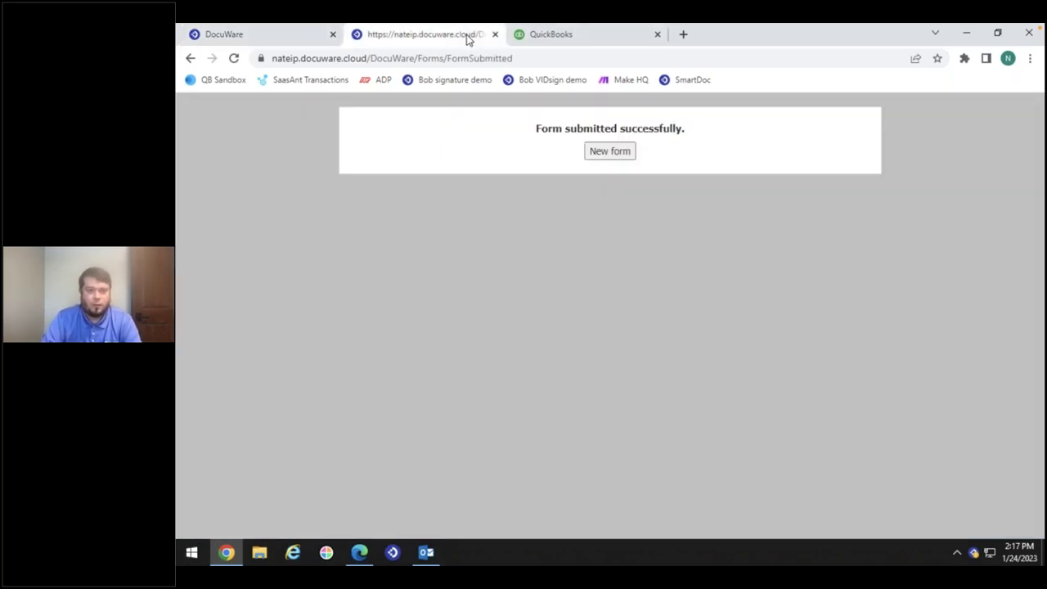
{"action": "left_click", "coordinate": [309, 41]}
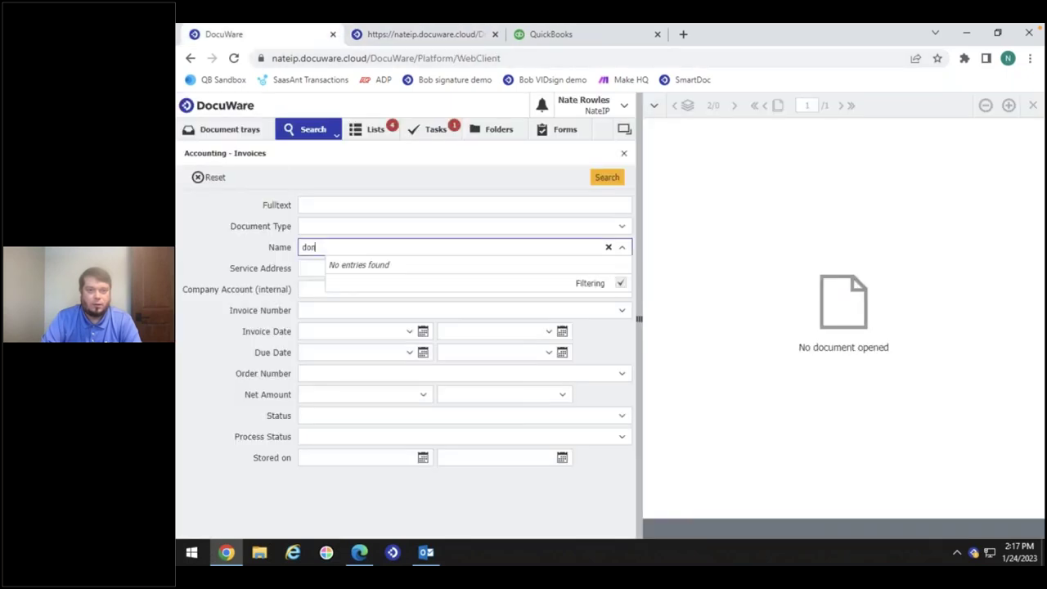
{"action": "left_click", "coordinate": [307, 131]}
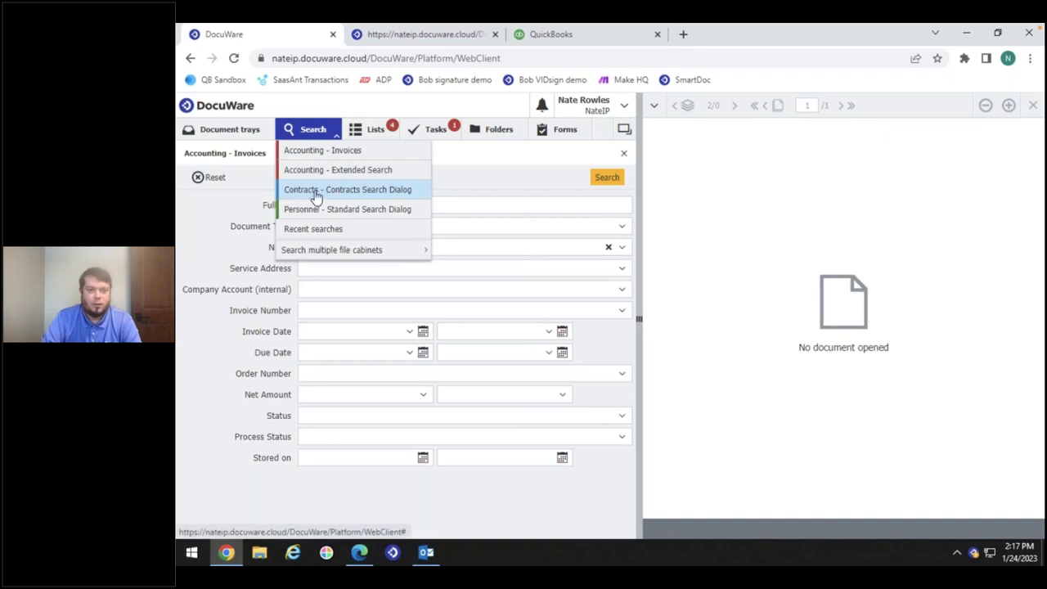
{"action": "left_click", "coordinate": [343, 200]}
Search contracts by the suggested customer name in the Customer field
{"action": "left_click", "coordinate": [303, 247]}
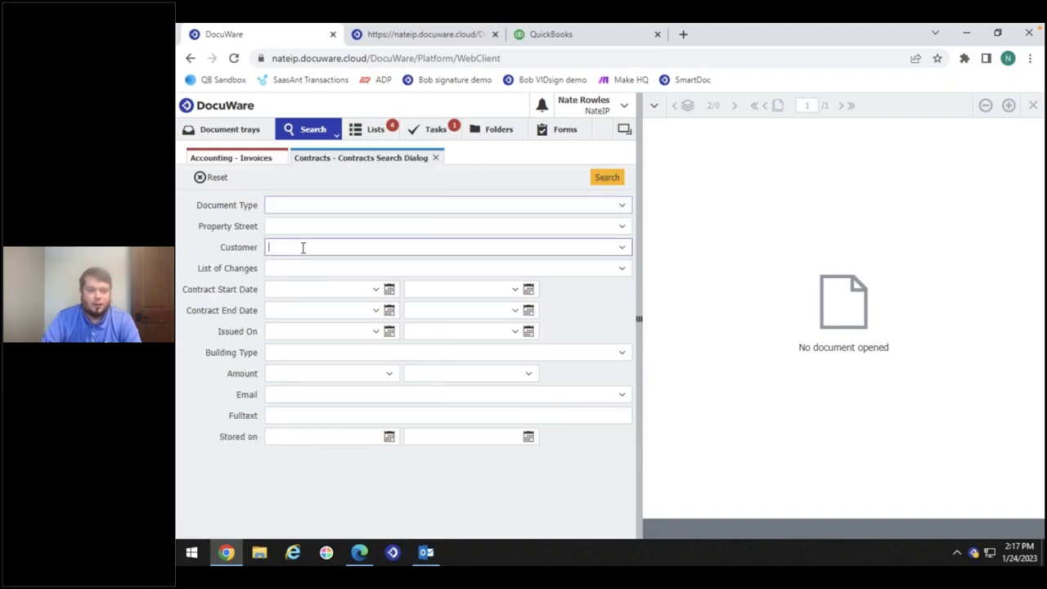
{"action": "type", "text": "don"}
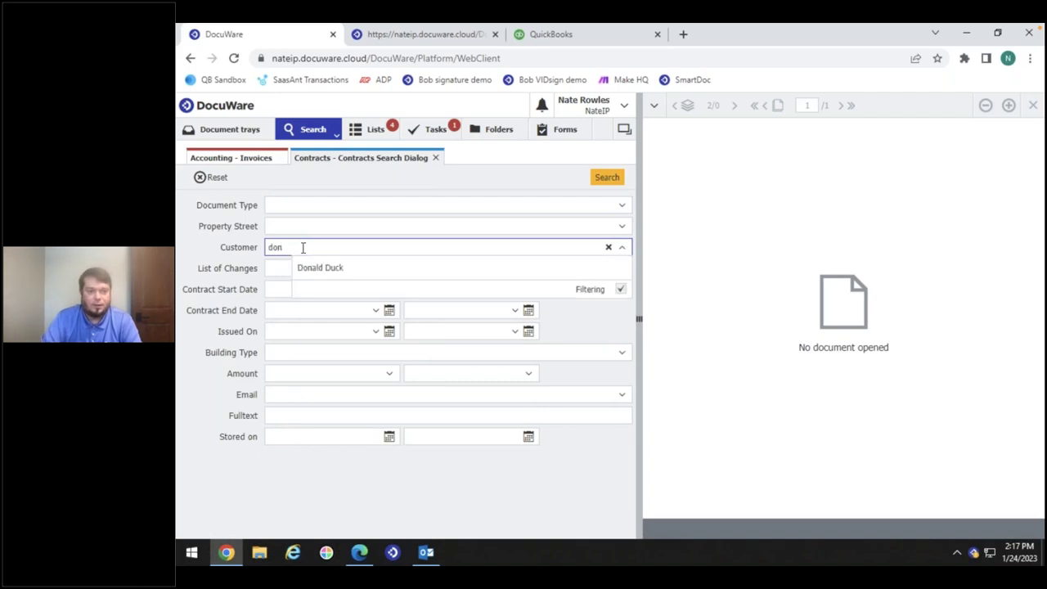
{"action": "left_click", "coordinate": [332, 270]}
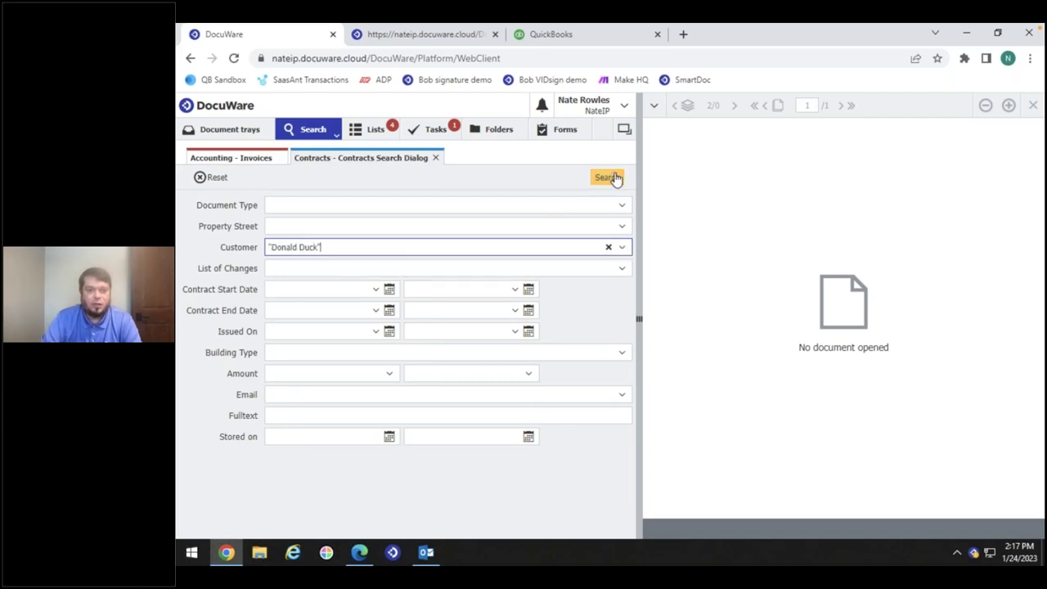
{"action": "left_click", "coordinate": [611, 176]}
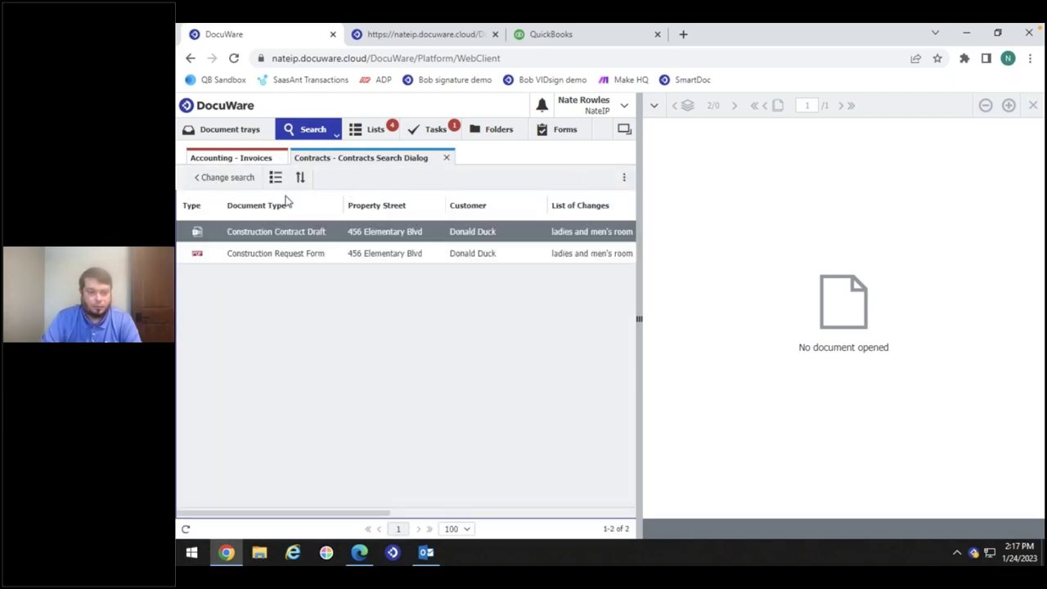
View the Construction Request Form and the Construction Contract Draft, paging to the draft's second page
{"action": "double_click", "coordinate": [244, 256]}
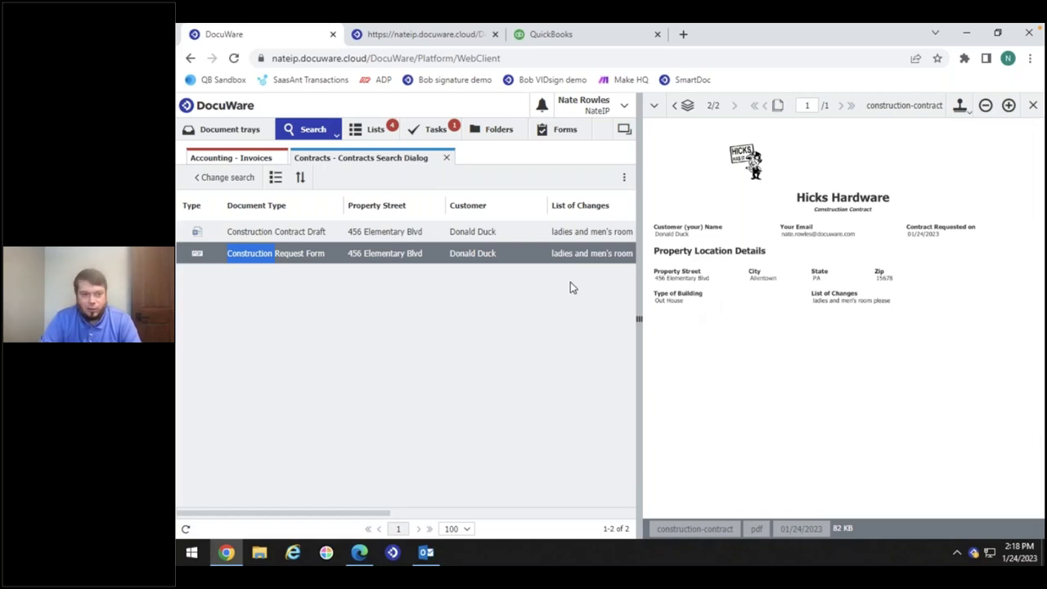
{"action": "left_click", "coordinate": [275, 235]}
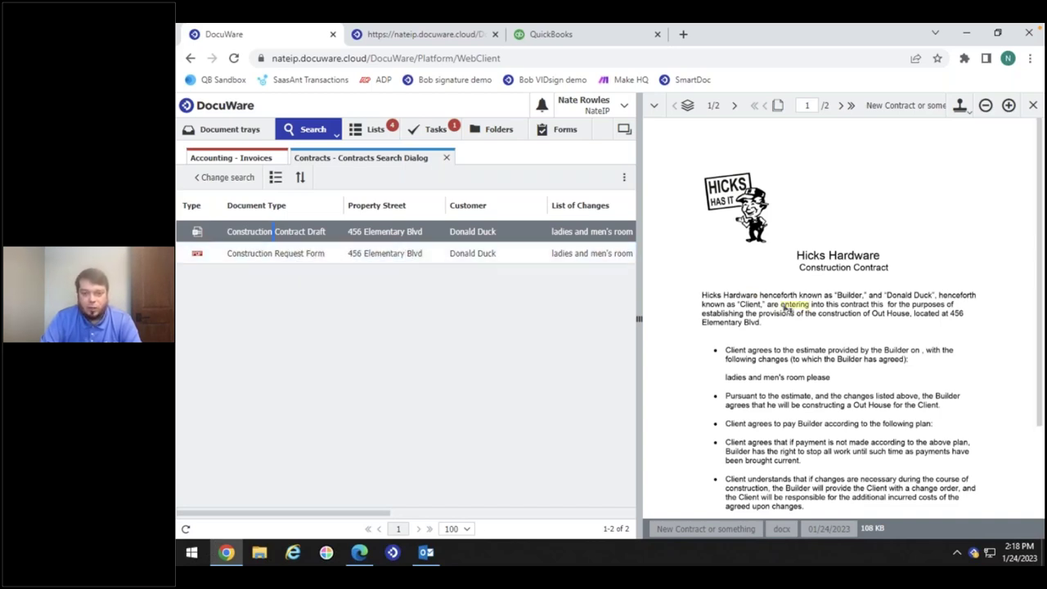
{"action": "left_click", "coordinate": [840, 105]}
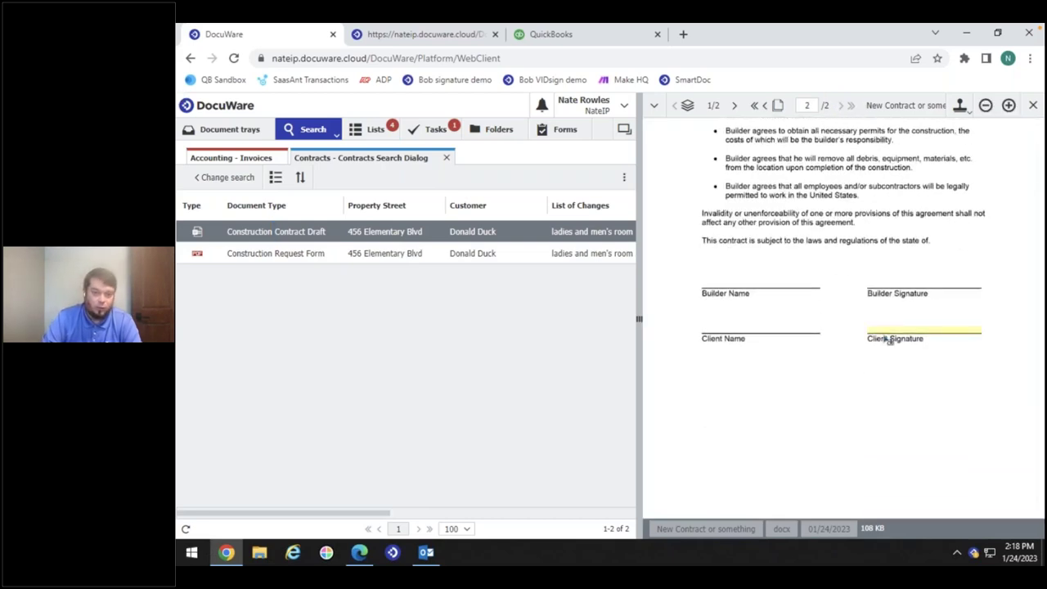
{"action": "left_click", "coordinate": [288, 253]}
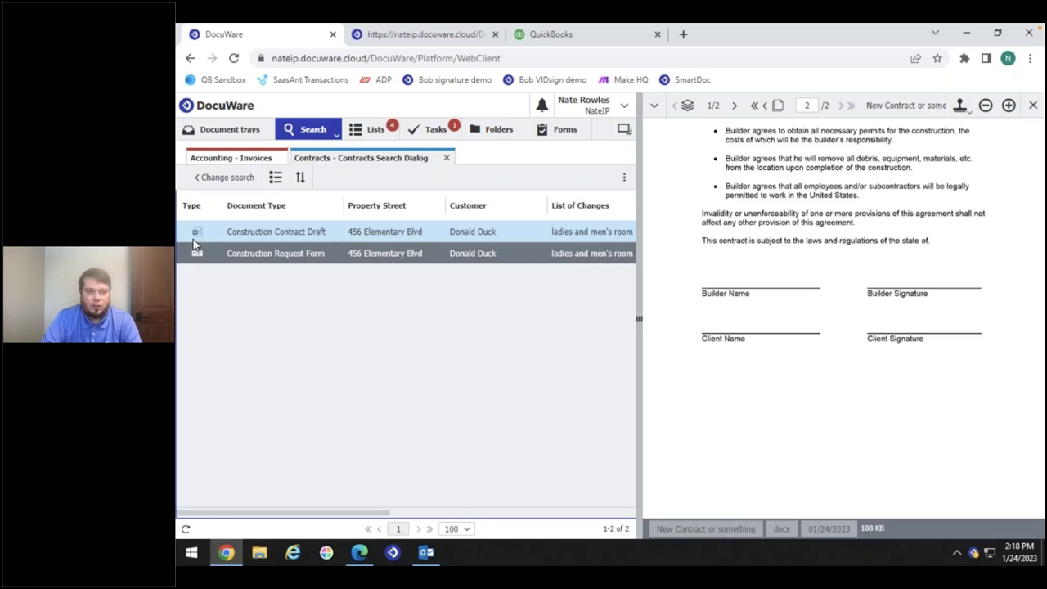
Edit the Construction Contract Draft in Office for the web, then close the Word tab
{"action": "right_click", "coordinate": [254, 235]}
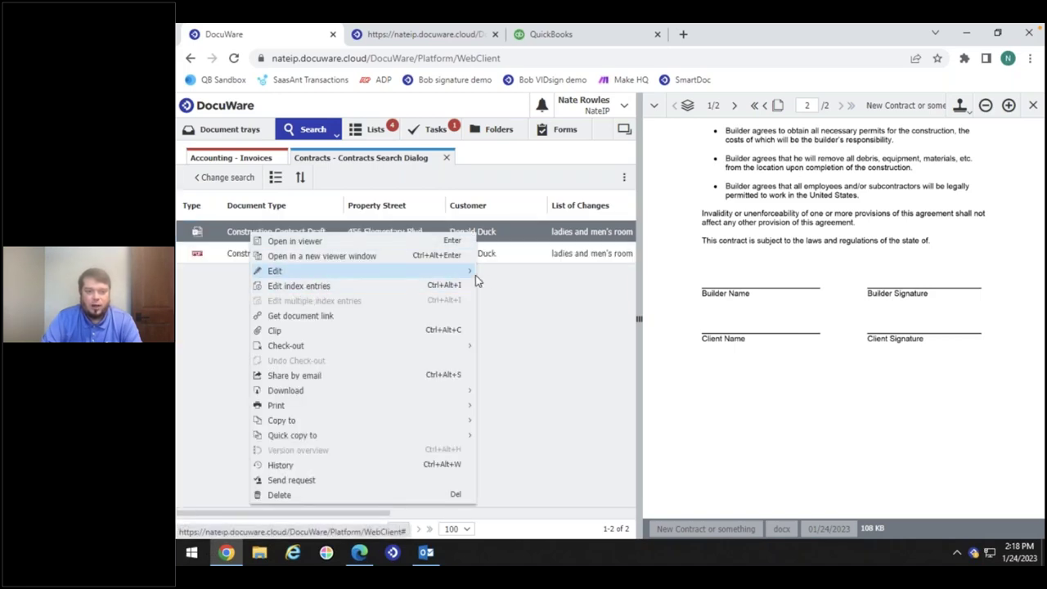
{"action": "mouse_move", "coordinate": [472, 274]}
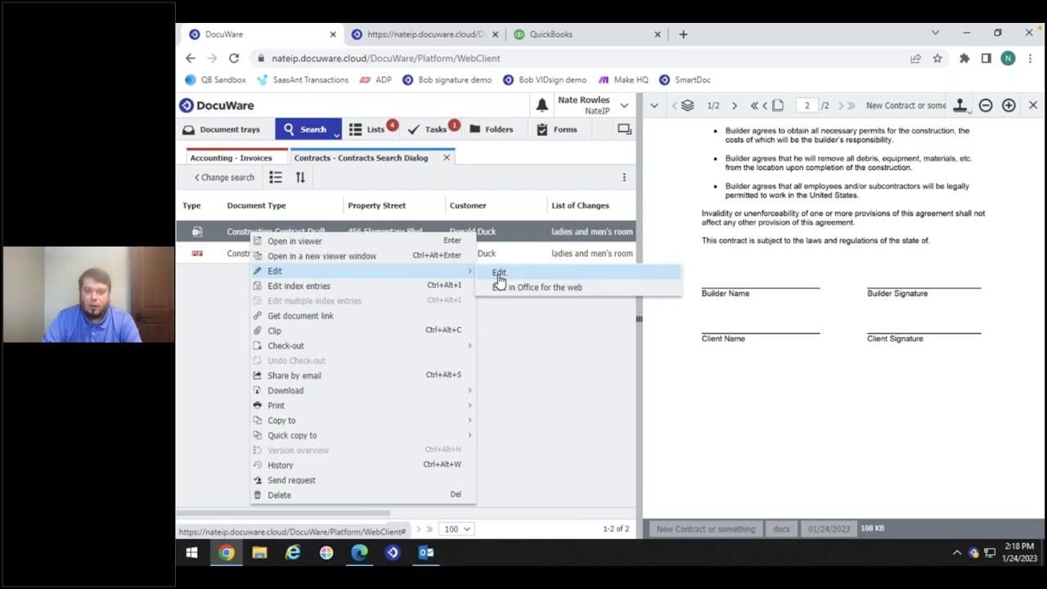
{"action": "left_click", "coordinate": [552, 288]}
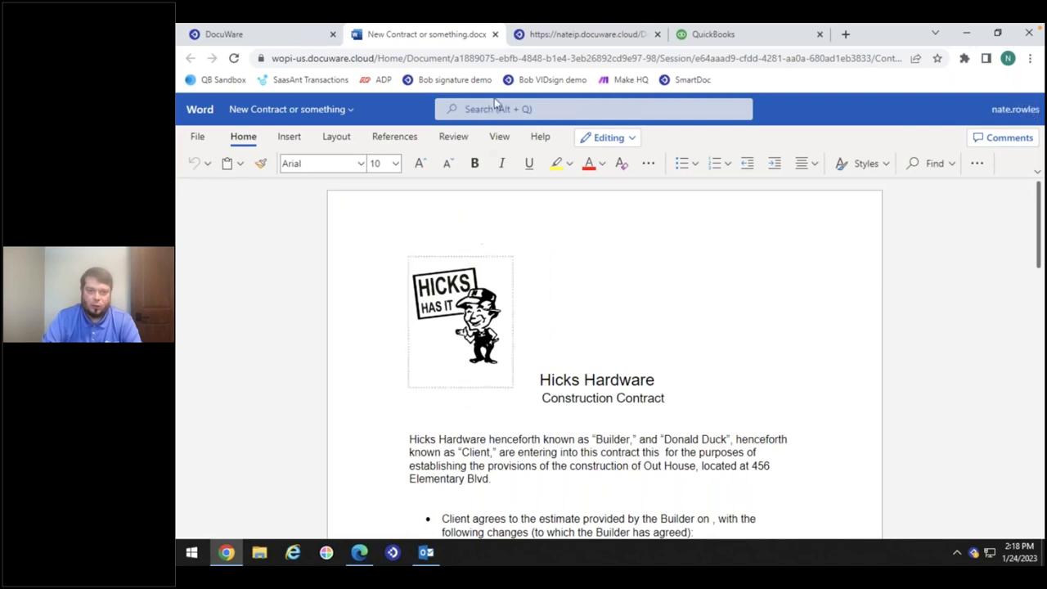
{"action": "left_click", "coordinate": [494, 35]}
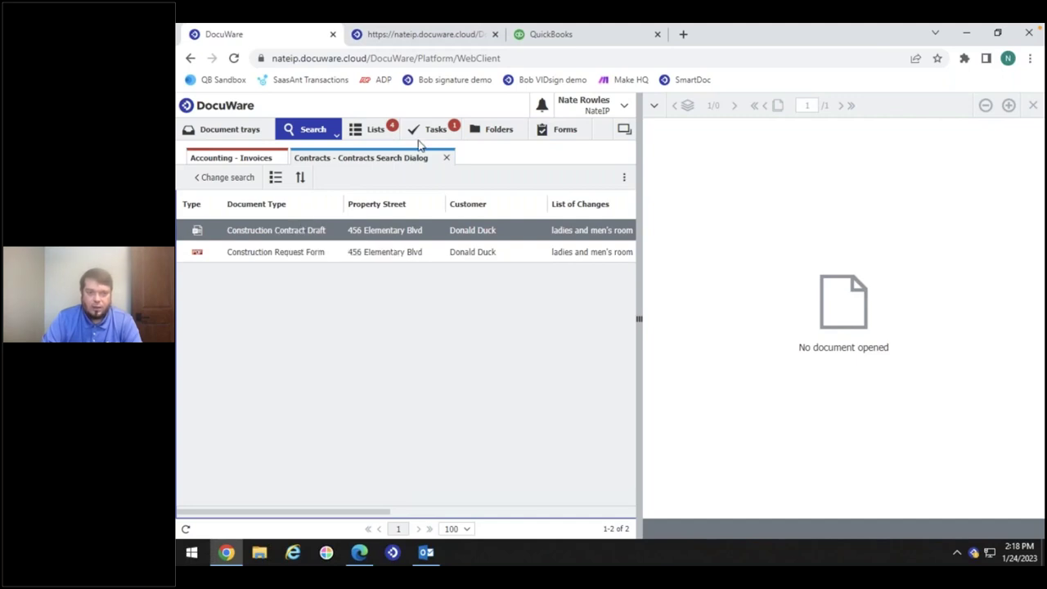
Confirm the Send for Review or Sign task with the customer e-mail on the Customer Signature step
{"action": "left_click", "coordinate": [435, 130]}
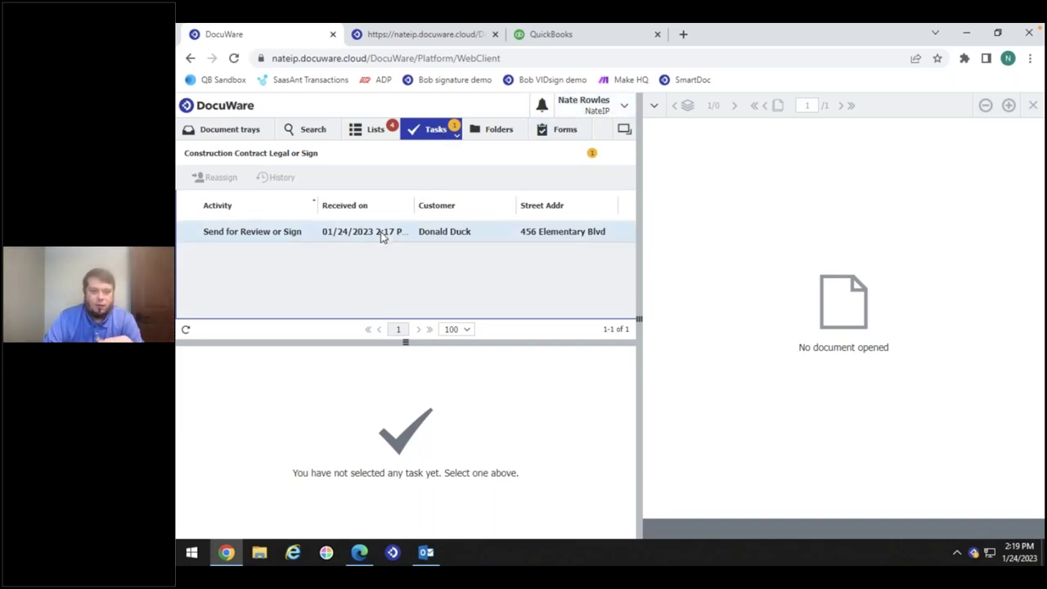
{"action": "left_click", "coordinate": [382, 233]}
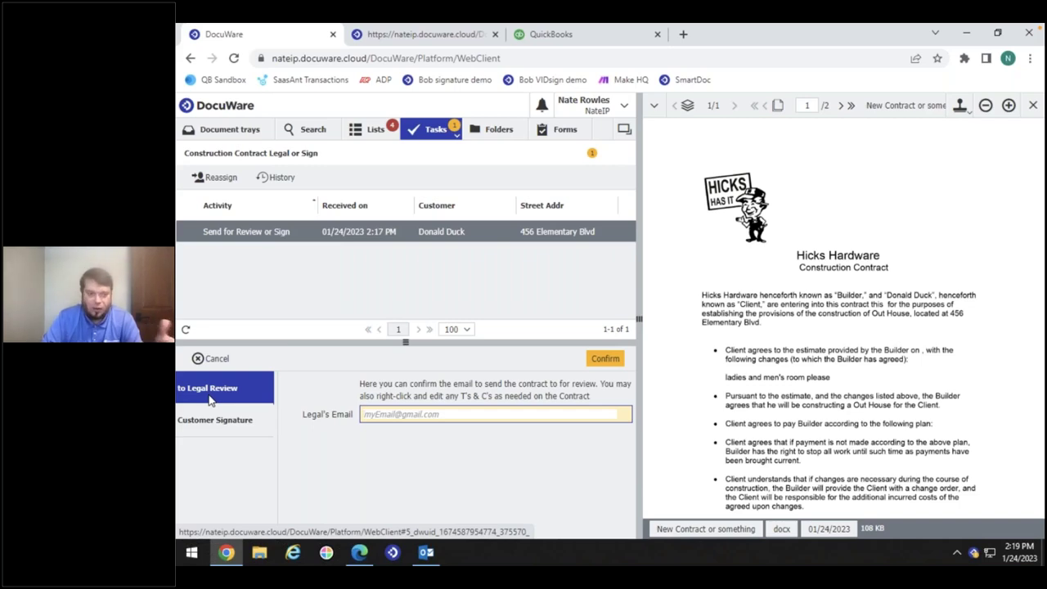
{"action": "left_click", "coordinate": [236, 426]}
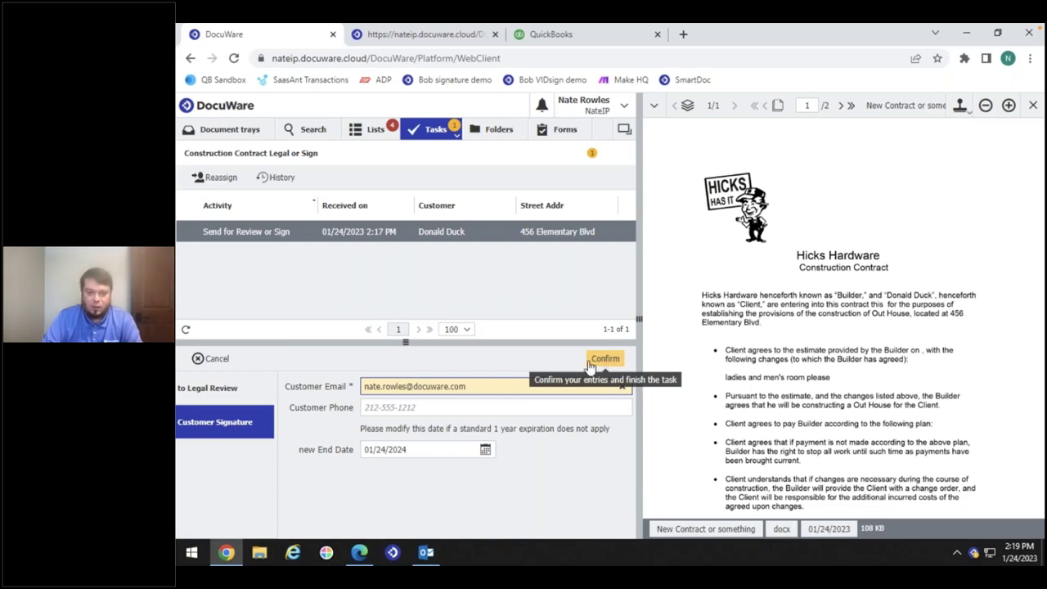
{"action": "left_click_drag", "start_coordinate": [469, 388], "coordinate": [319, 396]}
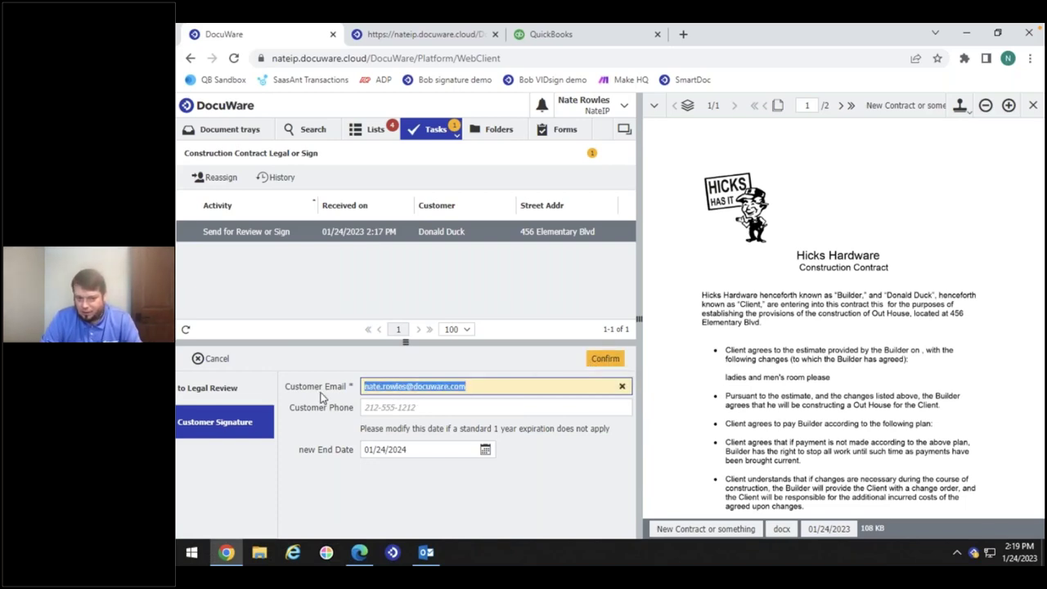
{"action": "left_click", "coordinate": [610, 358]}
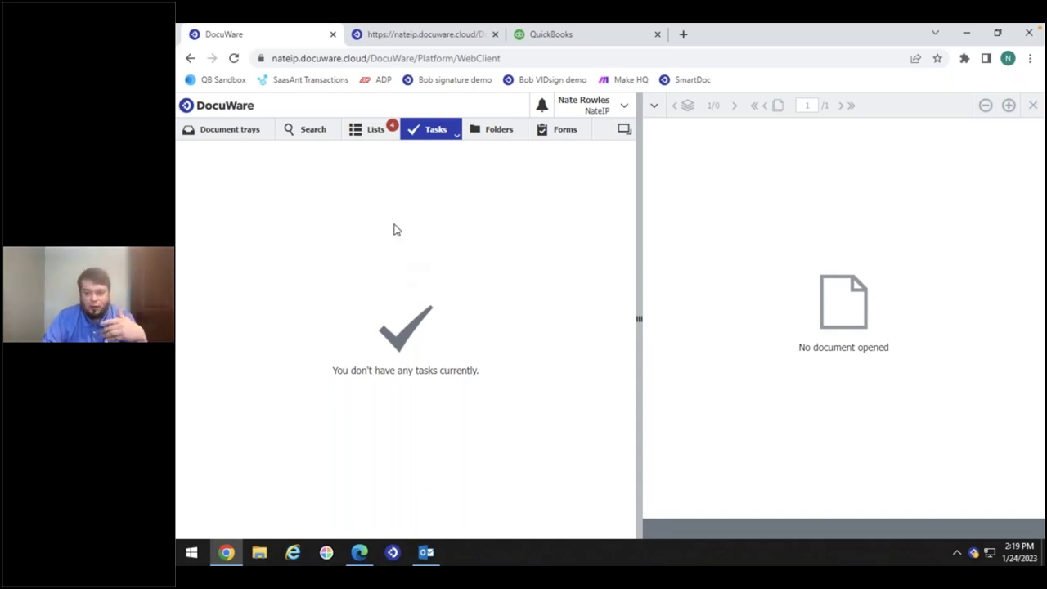
Open the All Docs Waiting Signature list and view the Construction Contract
{"action": "left_click", "coordinate": [368, 131]}
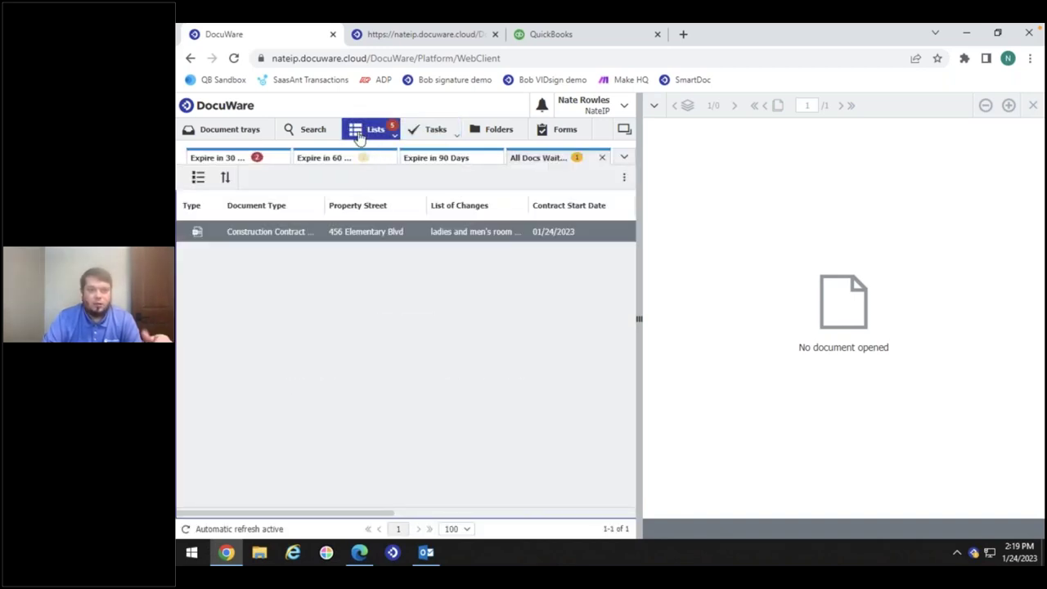
{"action": "left_click", "coordinate": [358, 137]}
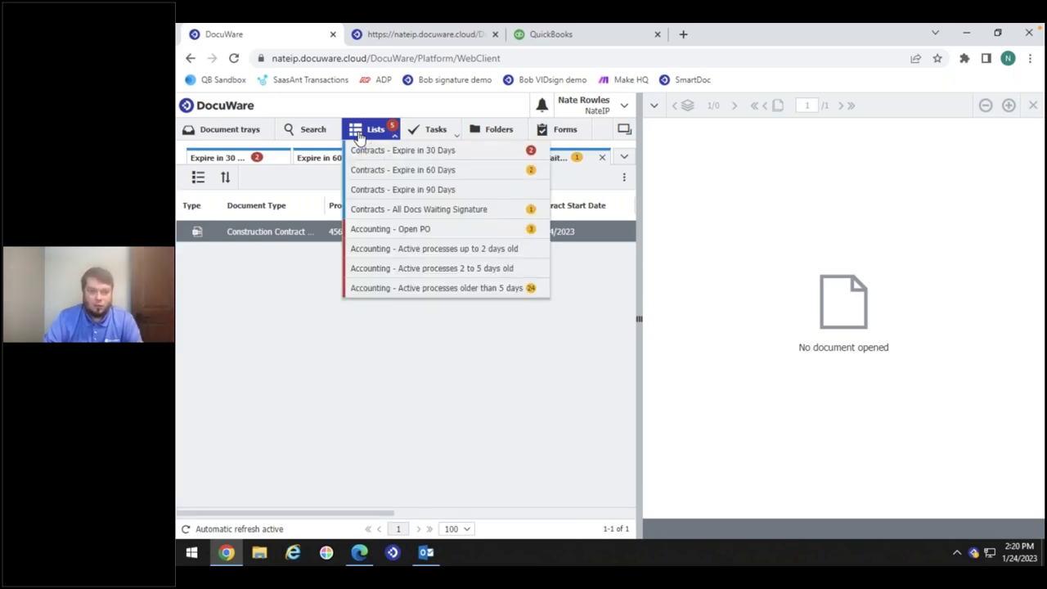
{"action": "left_click", "coordinate": [358, 135]}
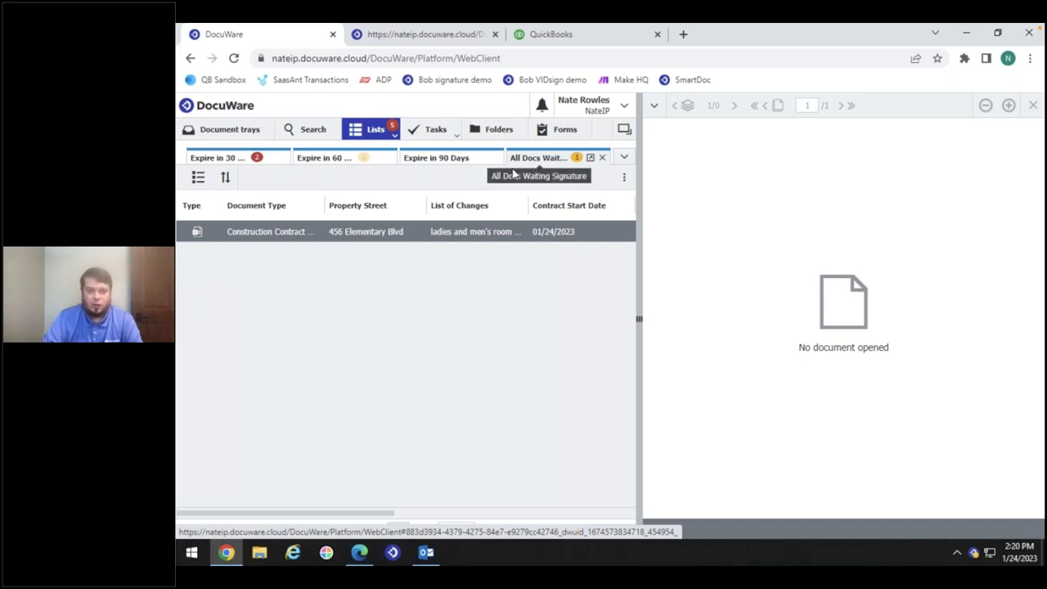
{"action": "left_click", "coordinate": [351, 233]}
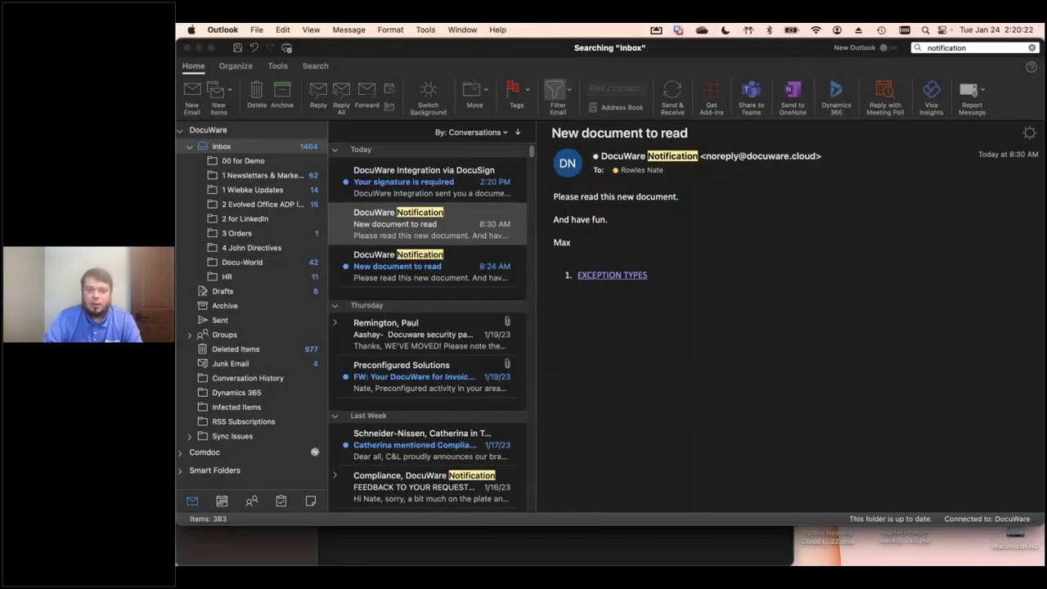
Open the DocuSign 'Your signature is required' e-mail and launch REVIEW DOCUMENT
{"action": "left_click", "coordinate": [409, 181]}
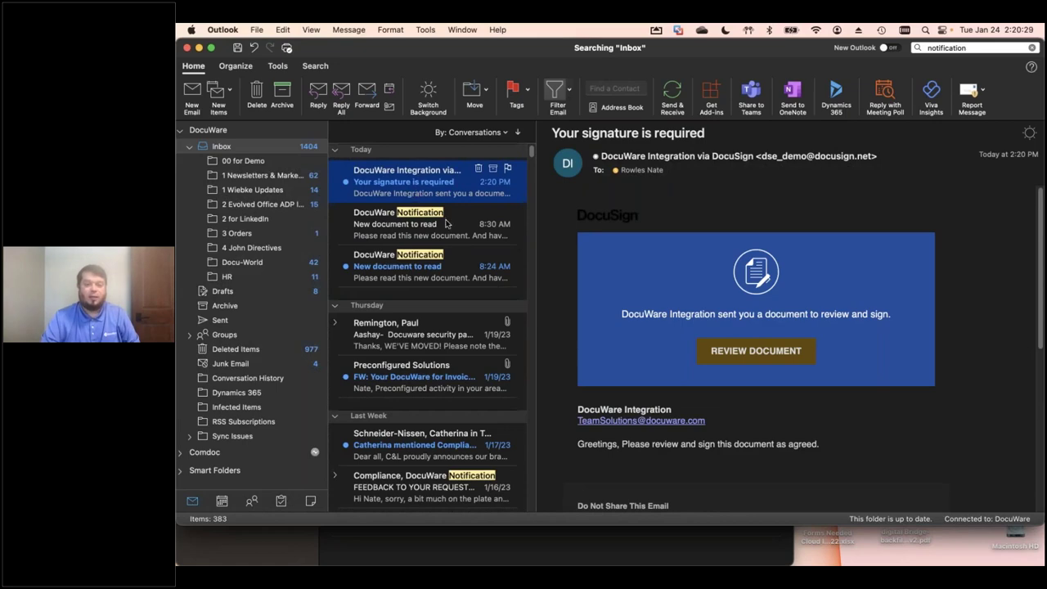
{"action": "left_click", "coordinate": [746, 351]}
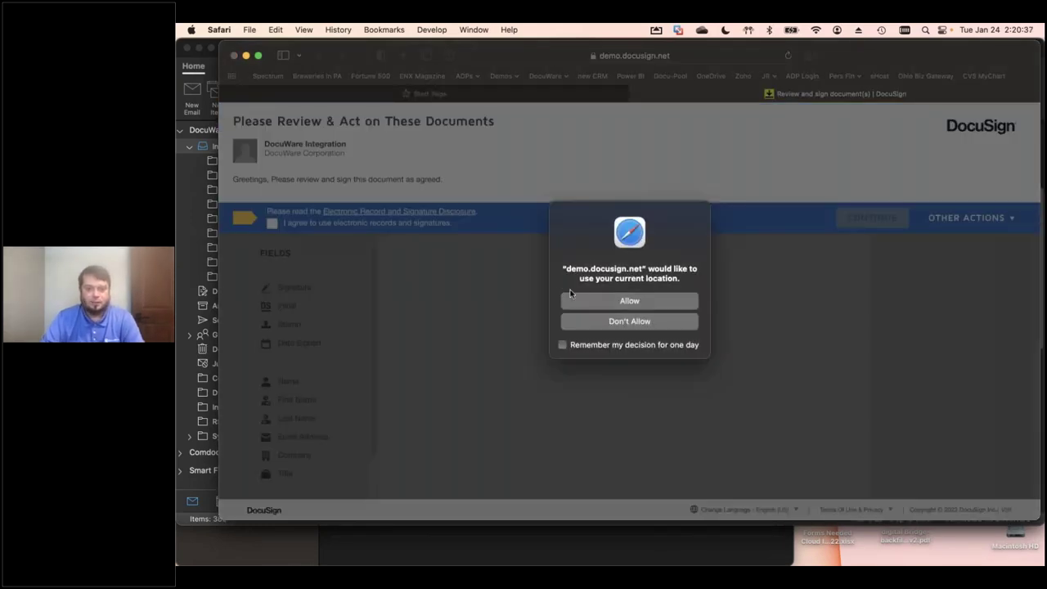
Allow location access, agree to electronic records and signatures, and continue to the document
{"action": "left_click", "coordinate": [583, 298]}
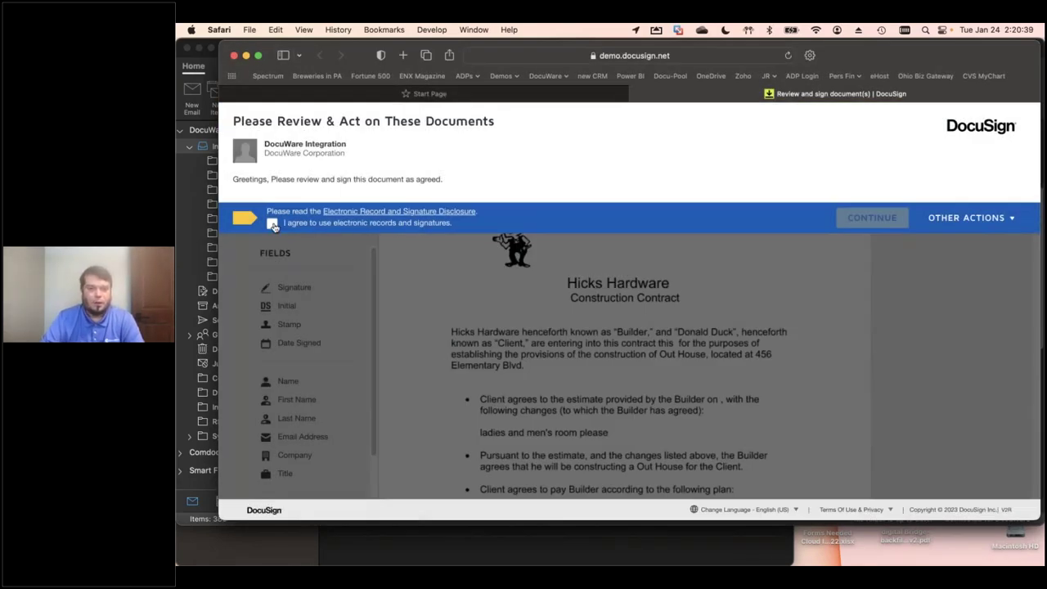
{"action": "left_click", "coordinate": [272, 224]}
{"action": "left_click", "coordinate": [872, 218]}
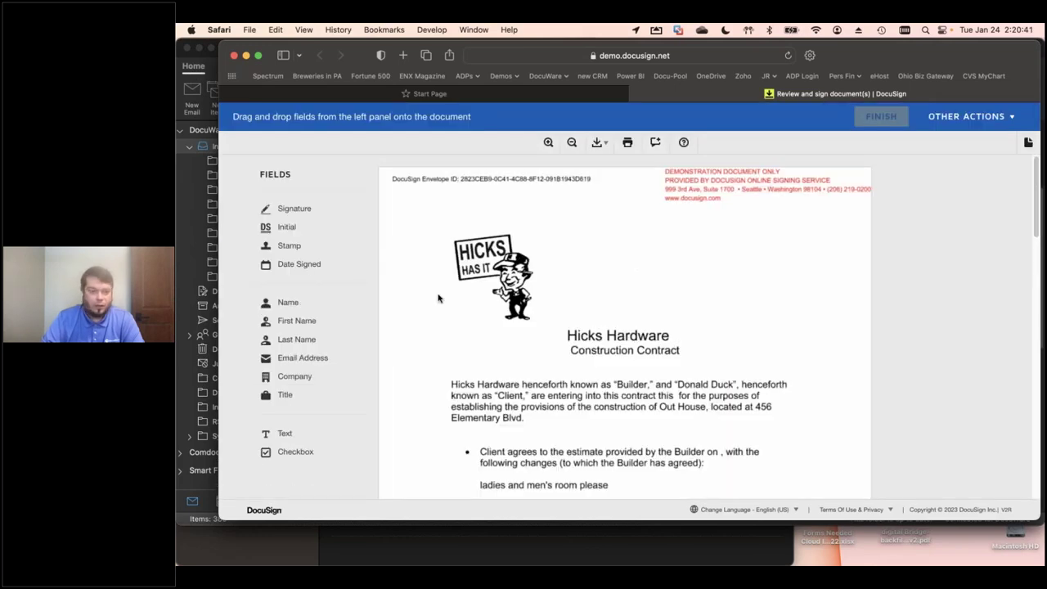
Sign on the Builder Signature line, adopt the signature, and decline saving a copy
{"action": "left_click_drag", "start_coordinate": [296, 209], "coordinate": [648, 373]}
{"action": "scroll", "coordinate": [644, 378], "scroll_direction": "down", "scroll_amount": 15}
{"action": "left_click_drag", "start_coordinate": [672, 313], "coordinate": [687, 318]}
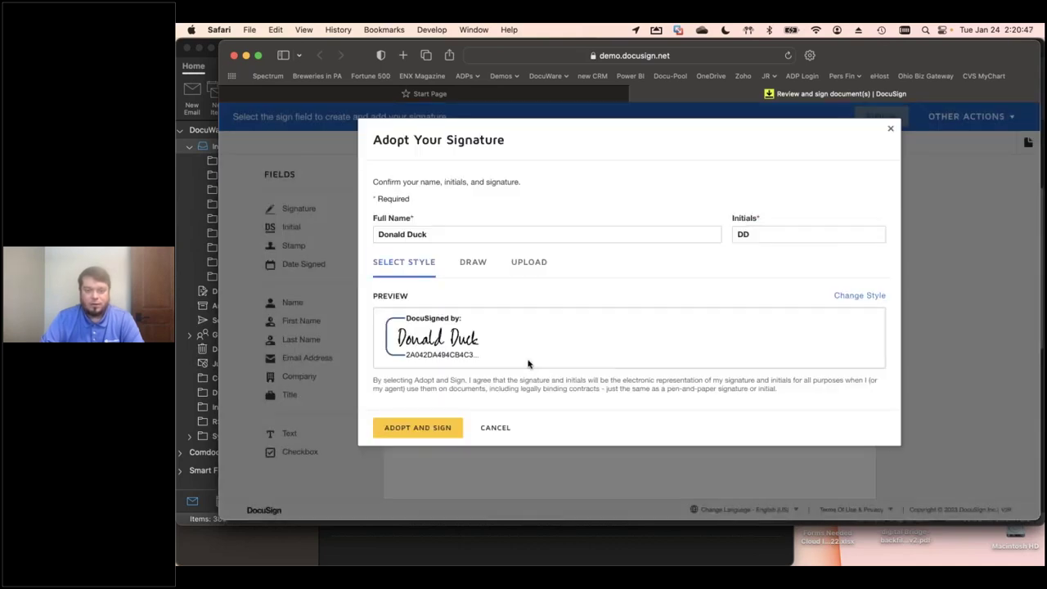
{"action": "left_click", "coordinate": [424, 431]}
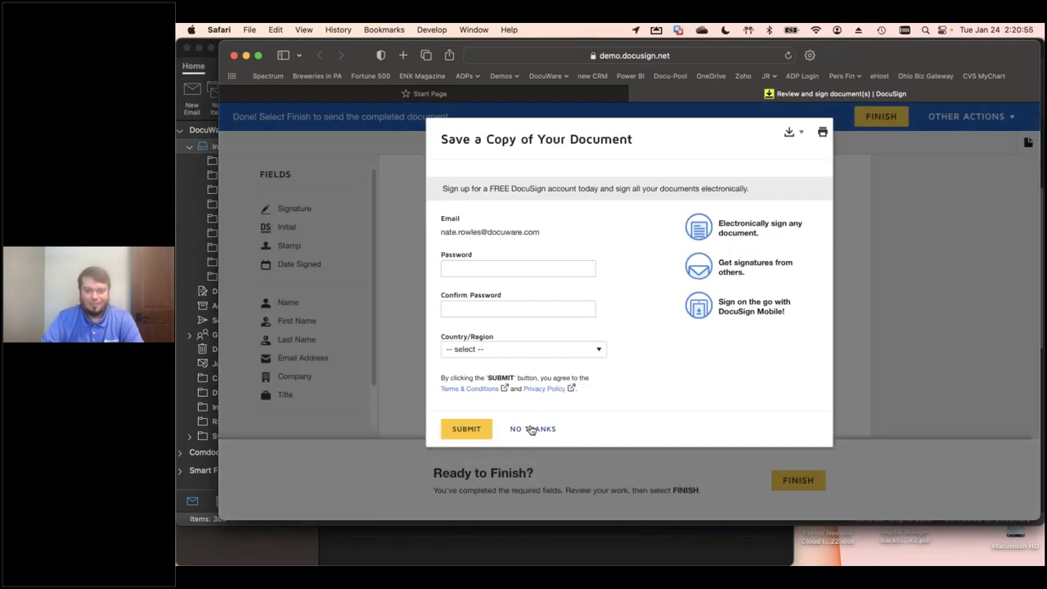
{"action": "left_click", "coordinate": [531, 429]}
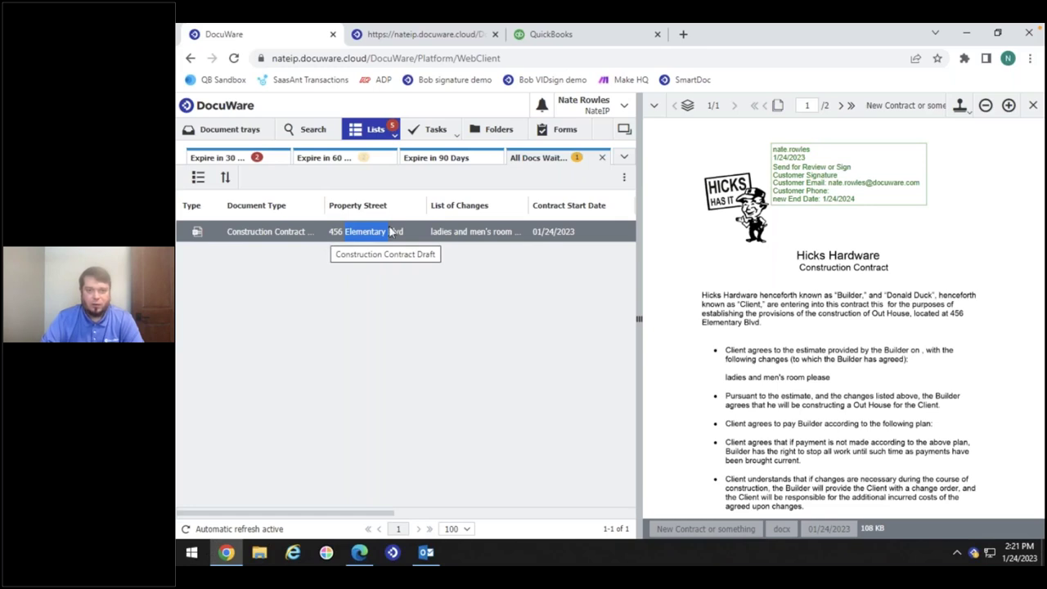
Widen the result list, refresh All Docs Waiting Signature, and return to the Contracts results
{"action": "left_click", "coordinate": [695, 190]}
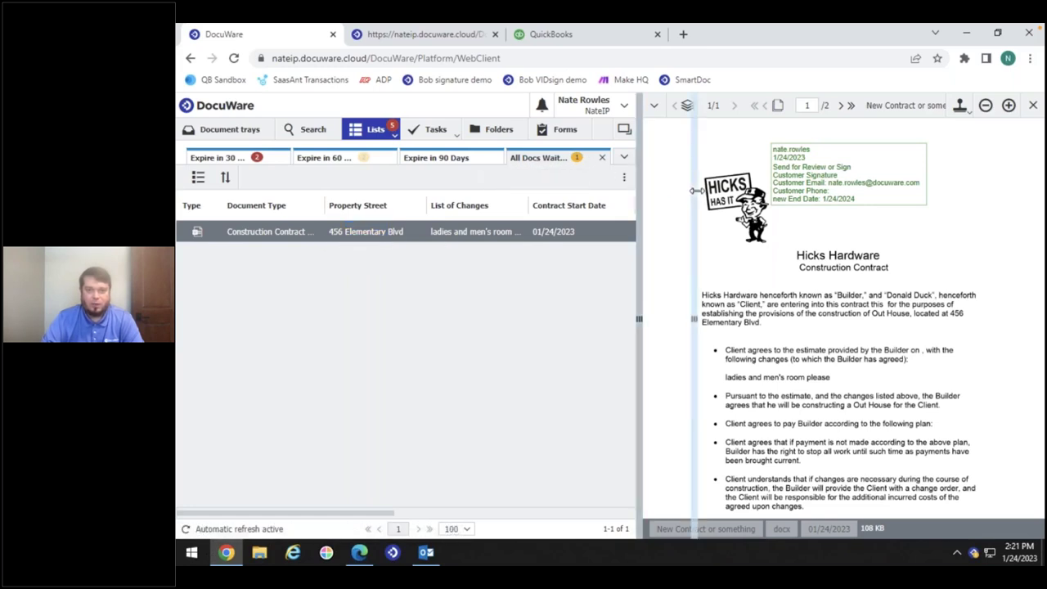
{"action": "left_click_drag", "start_coordinate": [695, 190], "coordinate": [695, 191]}
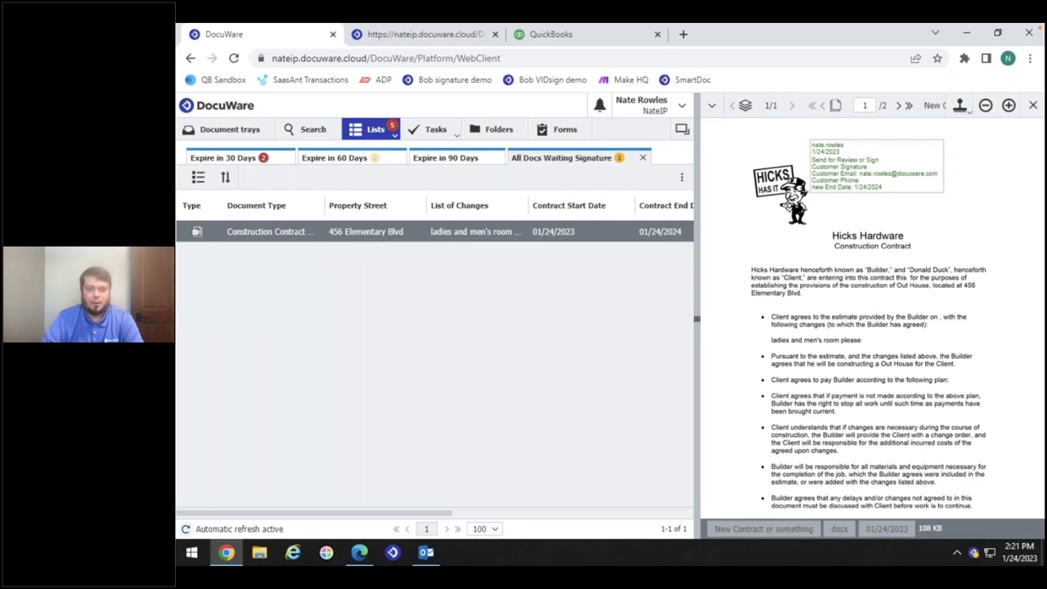
{"action": "left_click", "coordinate": [185, 528]}
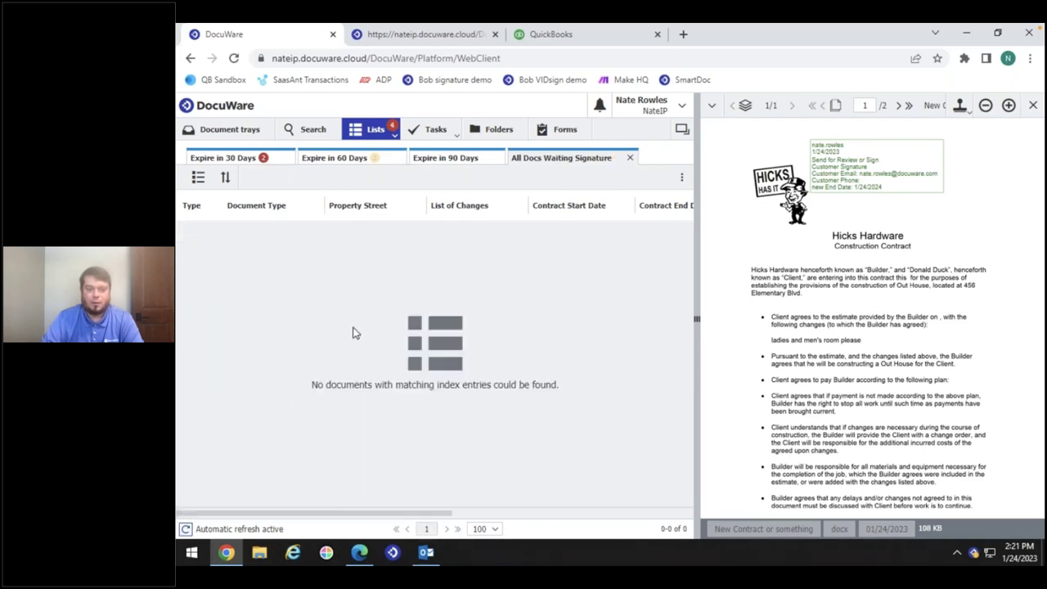
{"action": "left_click", "coordinate": [307, 133]}
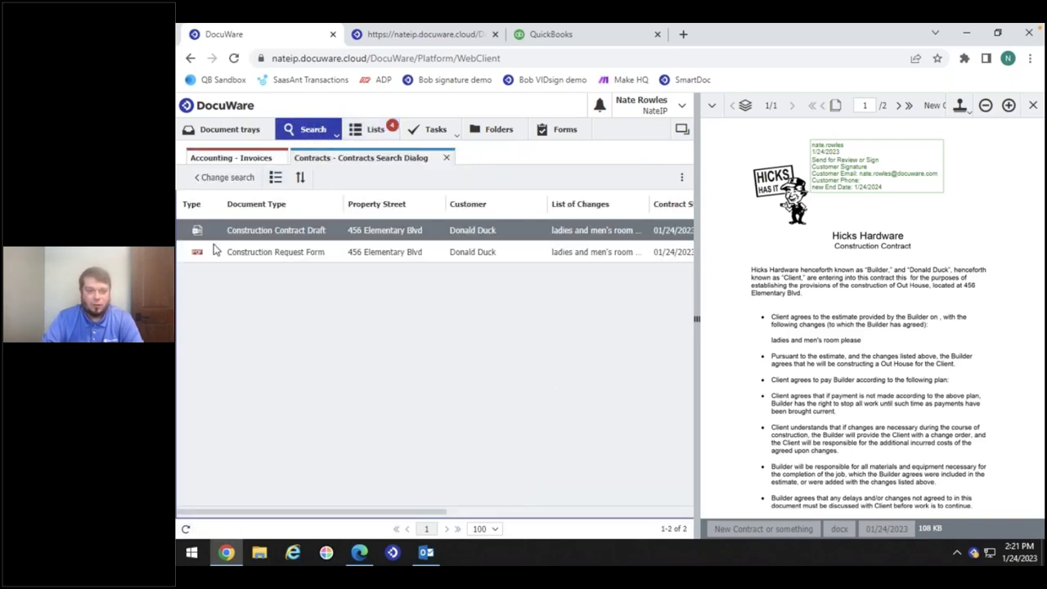
Open Construction Contract Draft and page through the signed contract, DocuSign certificate and original draft
{"action": "left_click", "coordinate": [215, 253]}
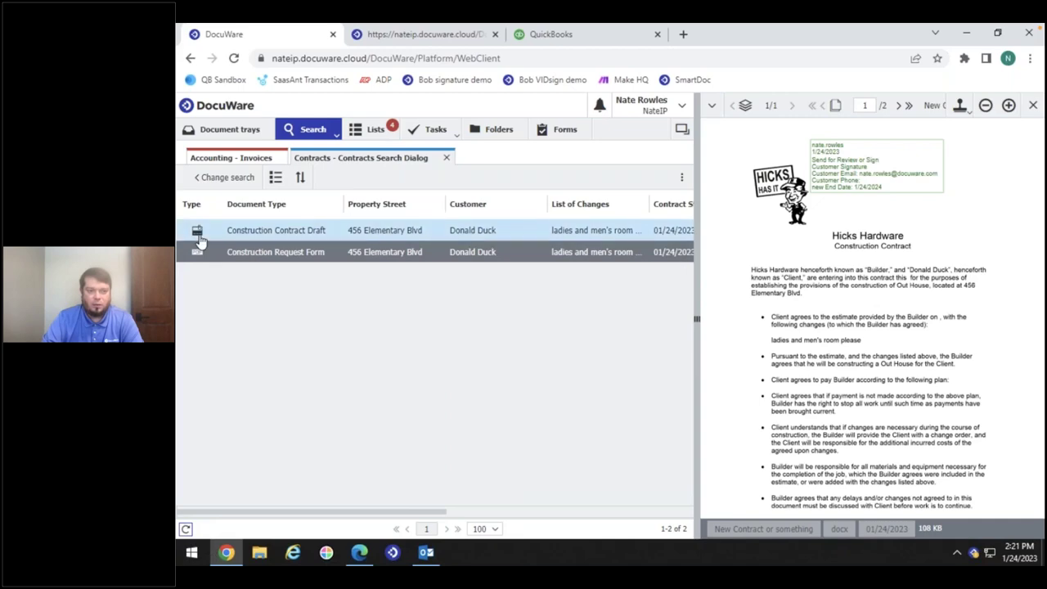
{"action": "double_click", "coordinate": [294, 231]}
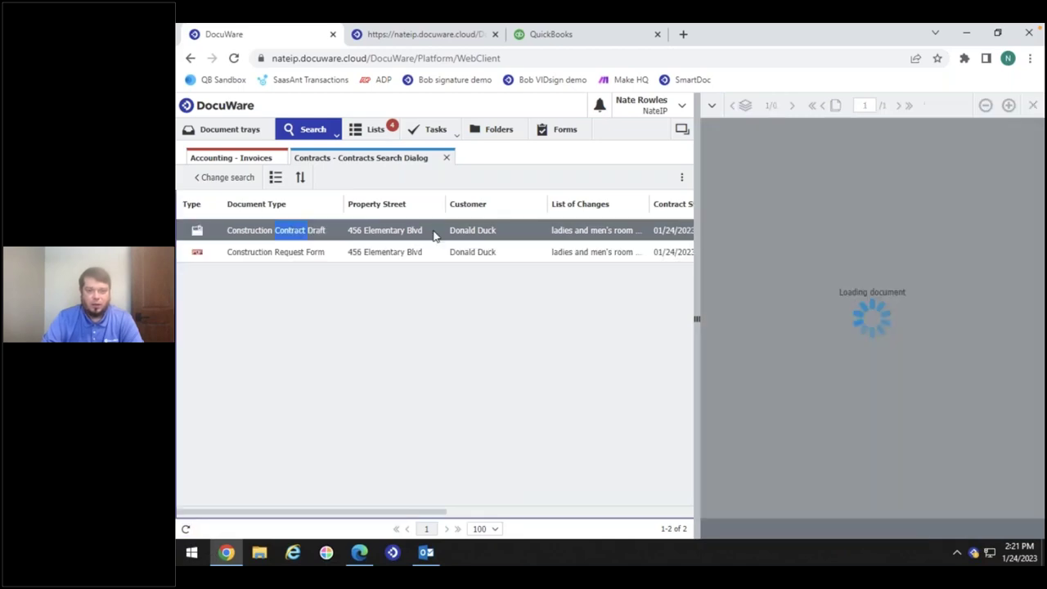
{"action": "left_click_drag", "start_coordinate": [696, 317], "coordinate": [508, 317]}
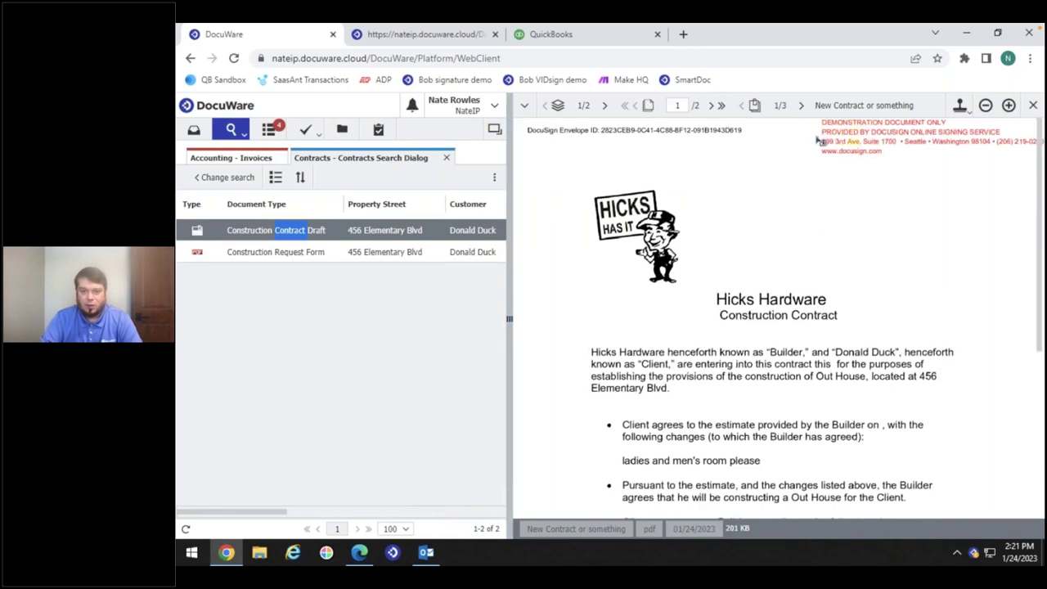
{"action": "left_click", "coordinate": [710, 106]}
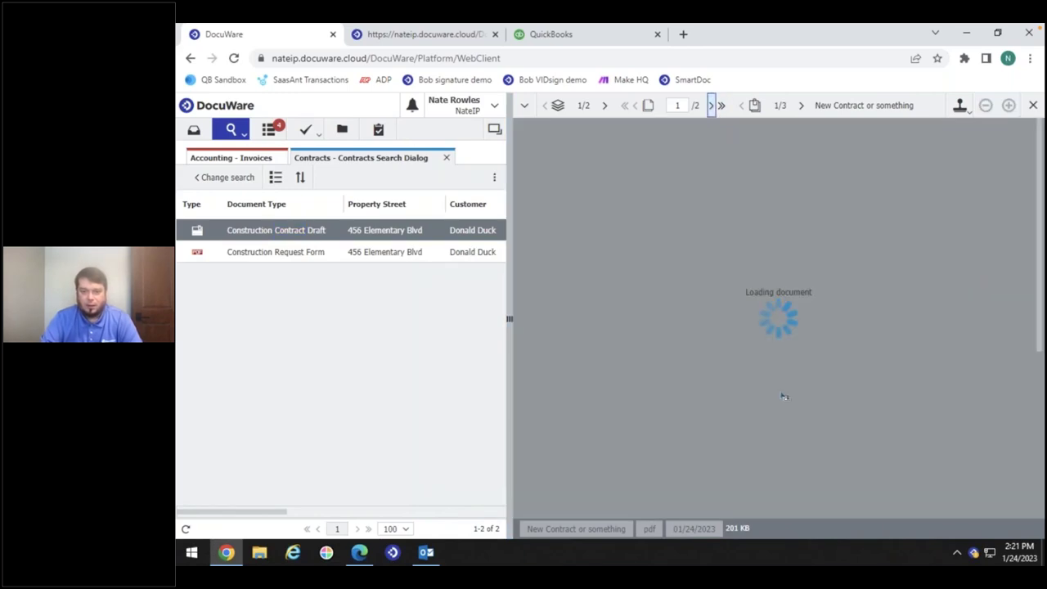
{"action": "scroll", "coordinate": [856, 456], "scroll_direction": "down", "scroll_amount": 1}
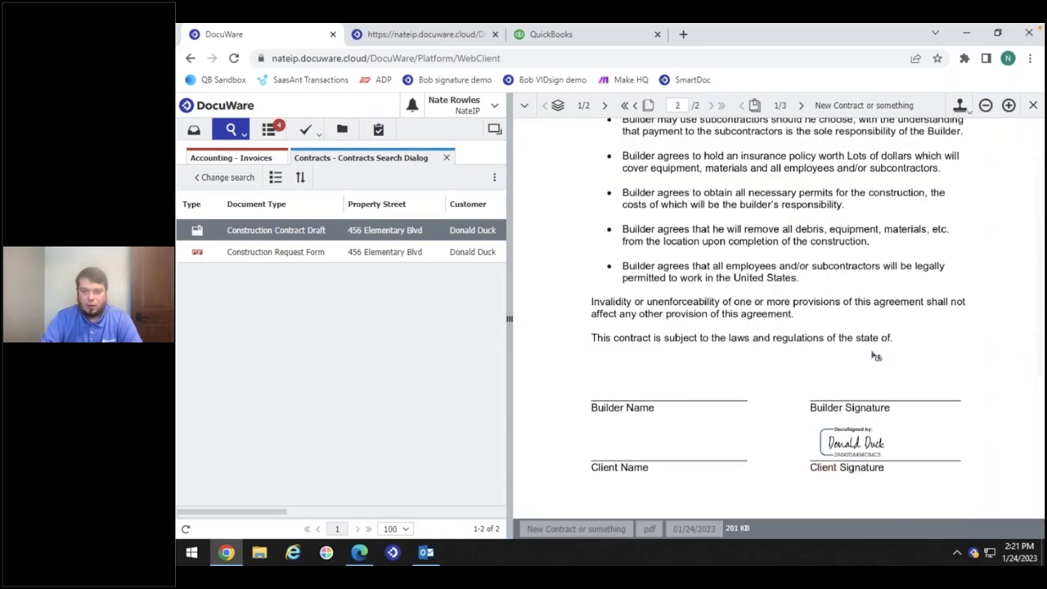
{"action": "left_click", "coordinate": [801, 105]}
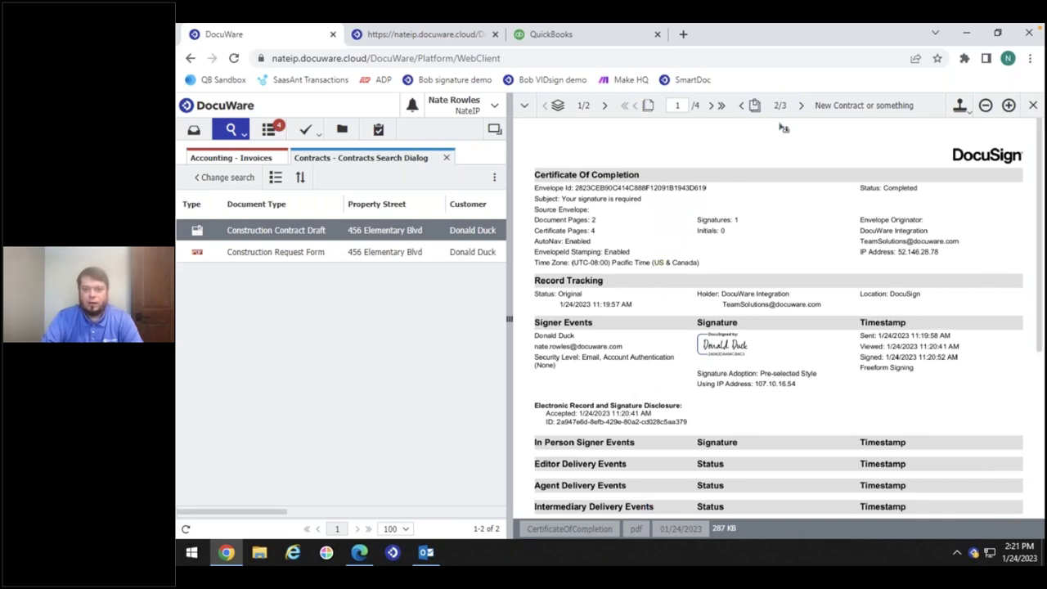
{"action": "left_click", "coordinate": [801, 105]}
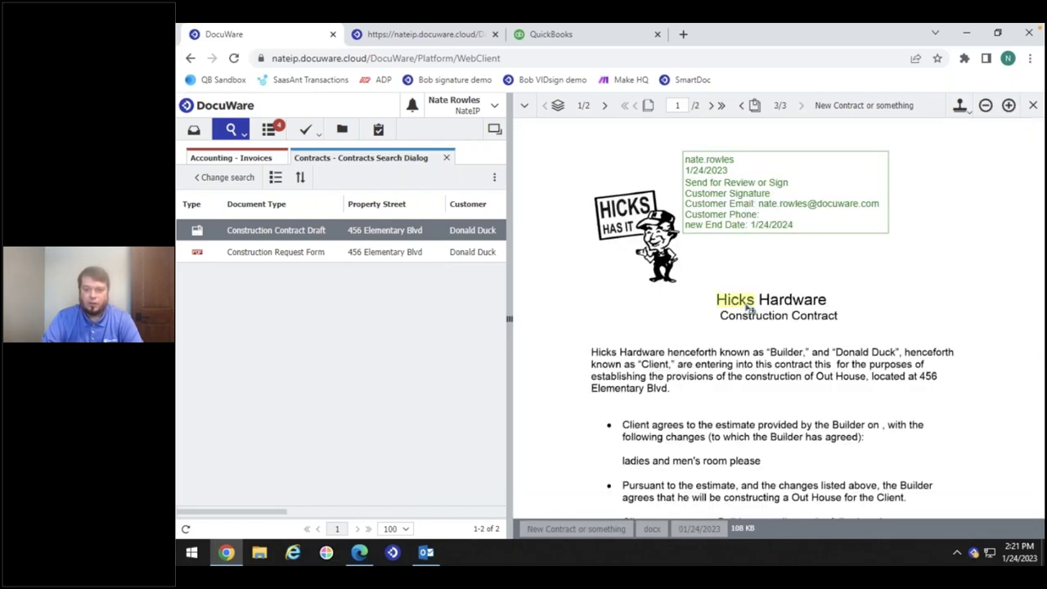
{"action": "left_click", "coordinate": [710, 105]}
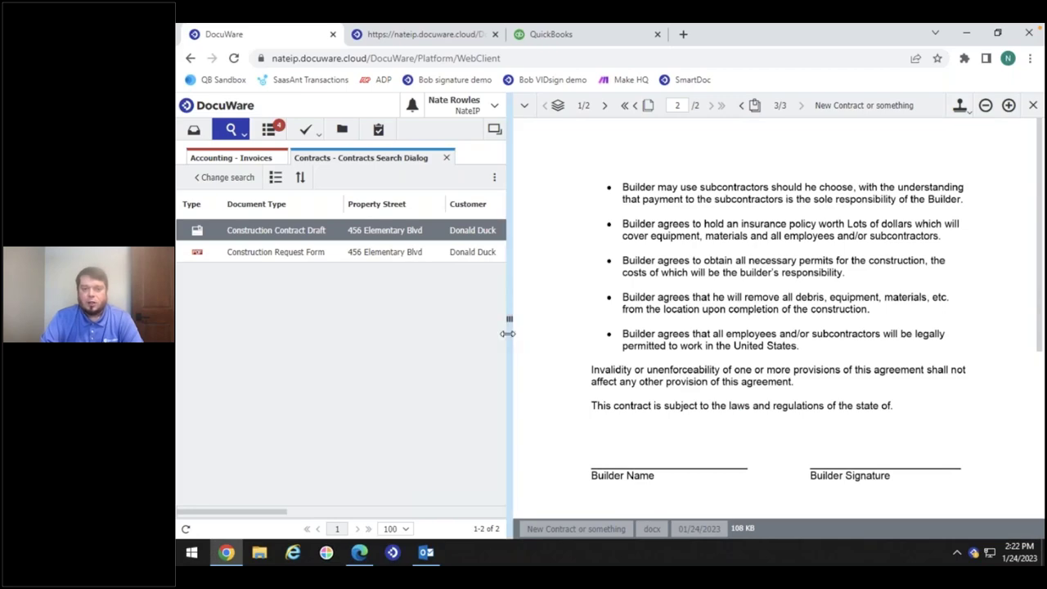
{"action": "left_click_drag", "start_coordinate": [508, 333], "coordinate": [641, 333]}
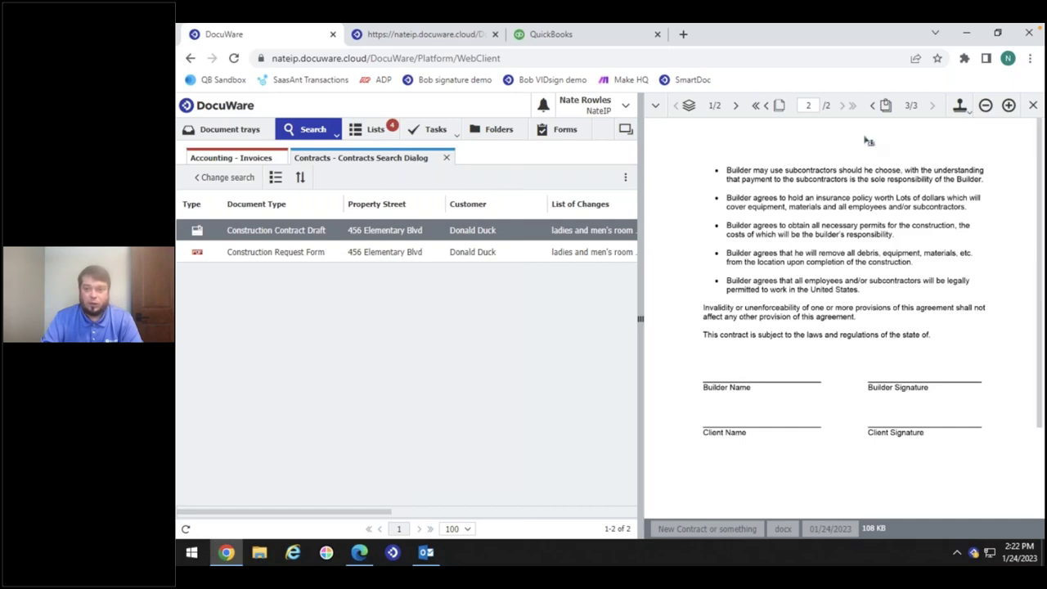
Close the document viewer and the Contracts and Accounting - Invoices searches
{"action": "left_click", "coordinate": [1032, 108]}
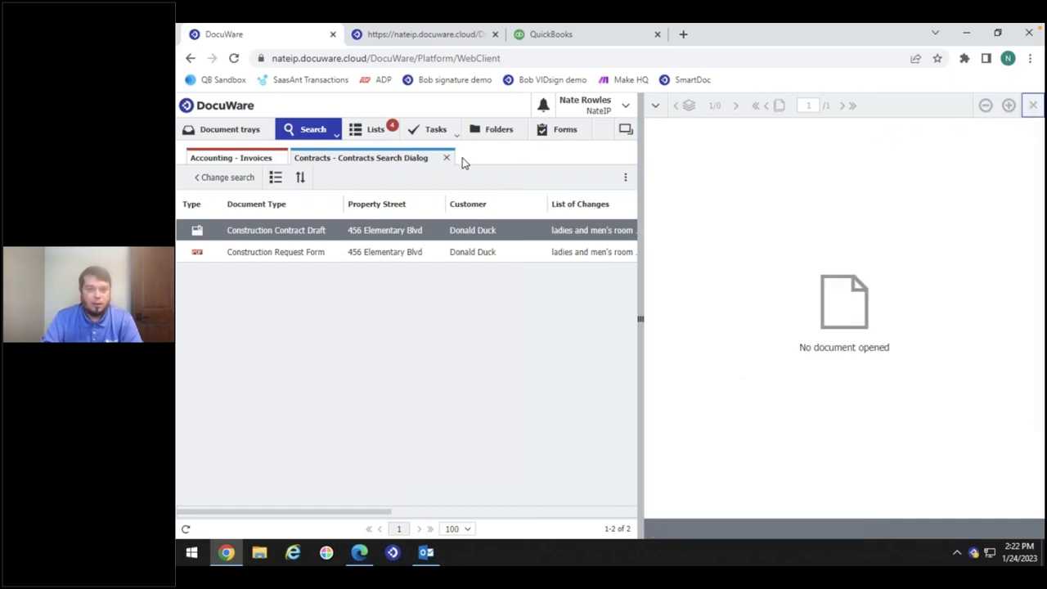
{"action": "left_click", "coordinate": [447, 158]}
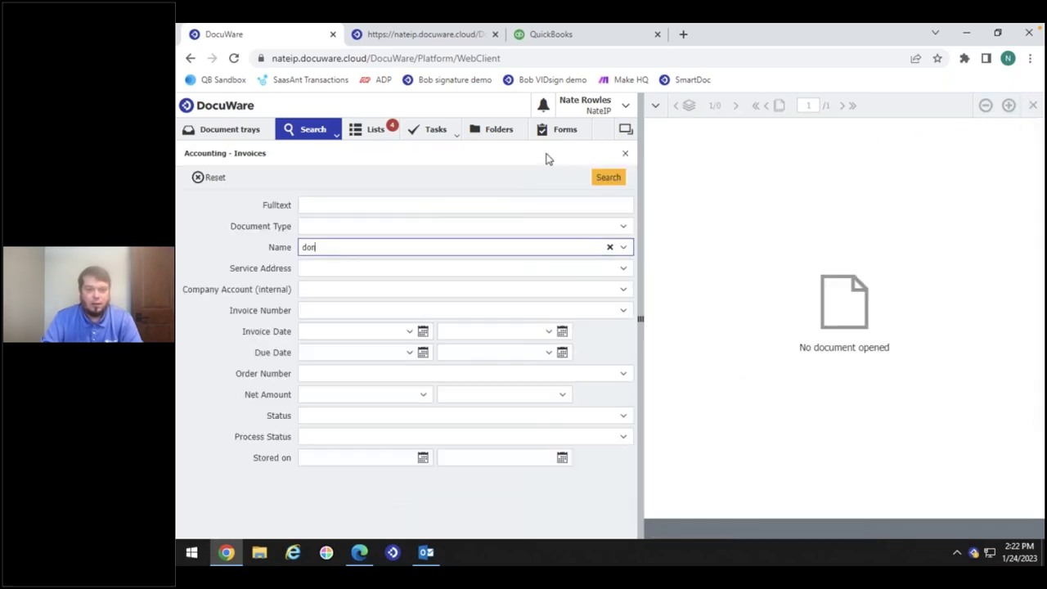
{"action": "left_click", "coordinate": [625, 155]}
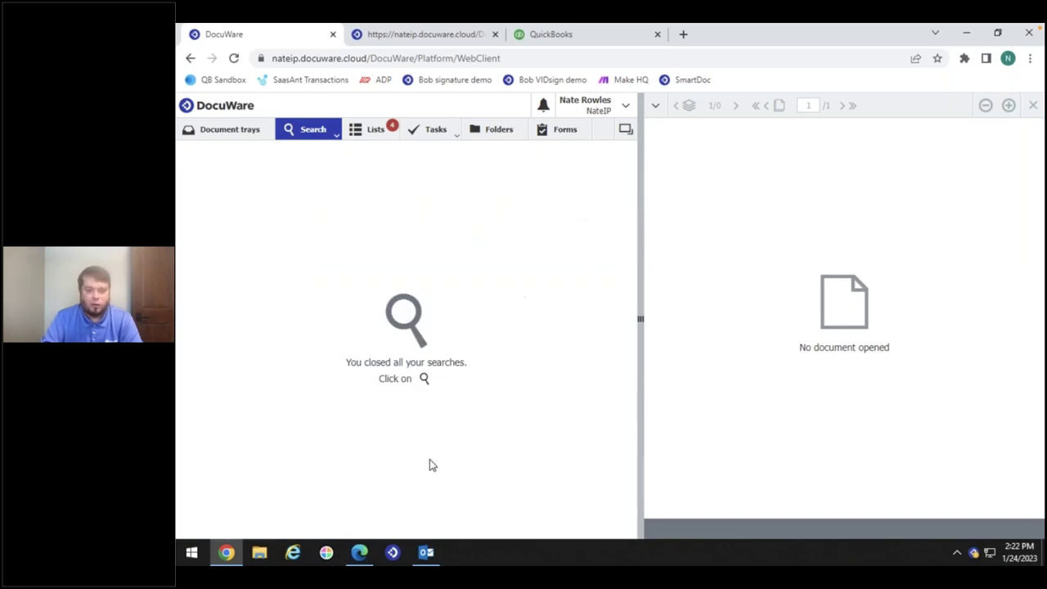
{"action": "left_click", "coordinate": [426, 555]}
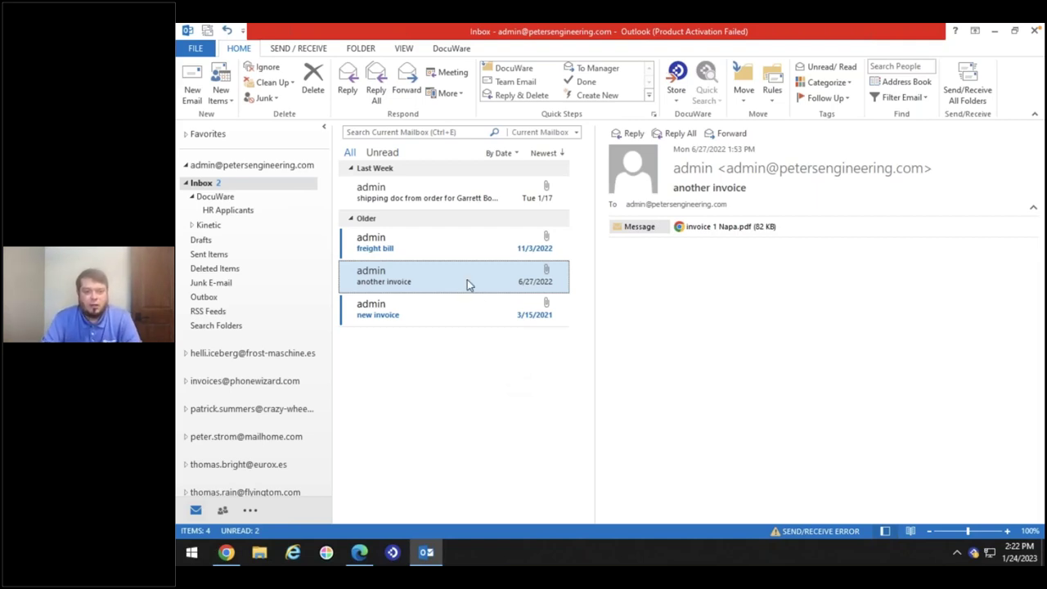
Preview the Rapid Transport freight bill and US-Steel invoice PDF attachments
{"action": "left_click", "coordinate": [459, 235]}
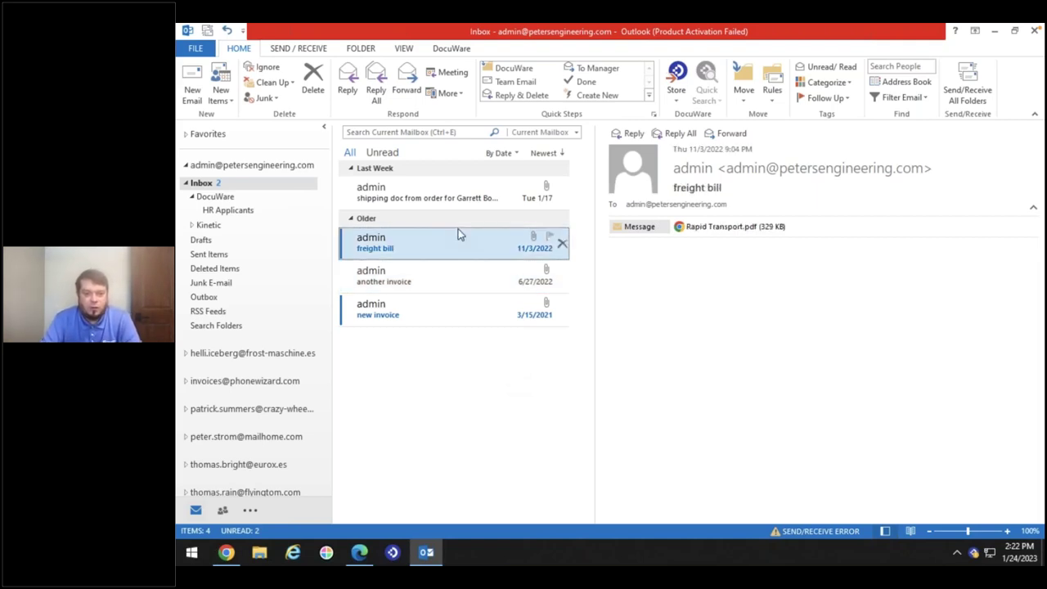
{"action": "left_click", "coordinate": [703, 229]}
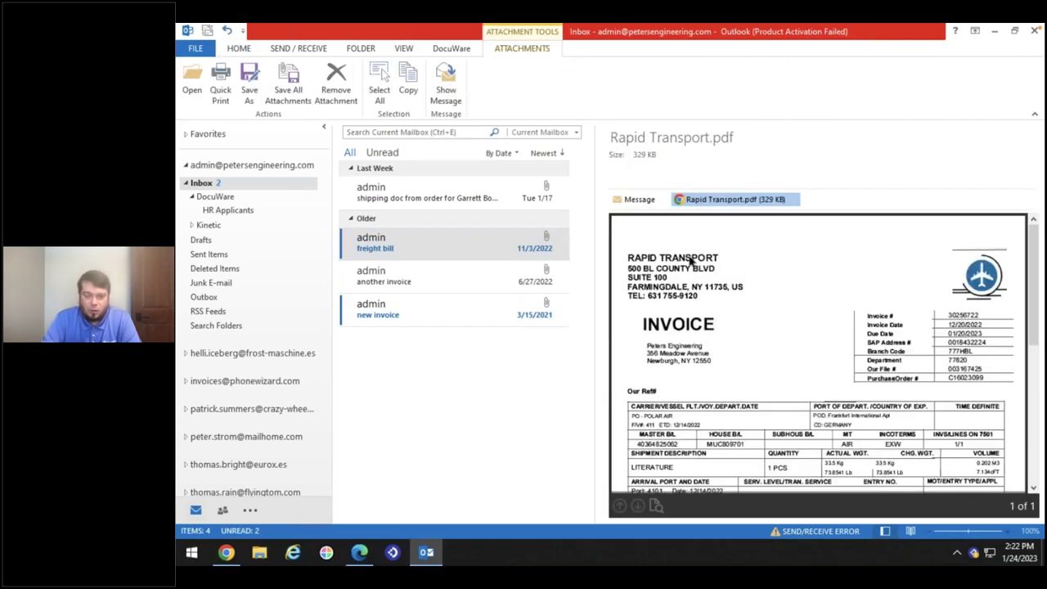
{"action": "left_click", "coordinate": [469, 317]}
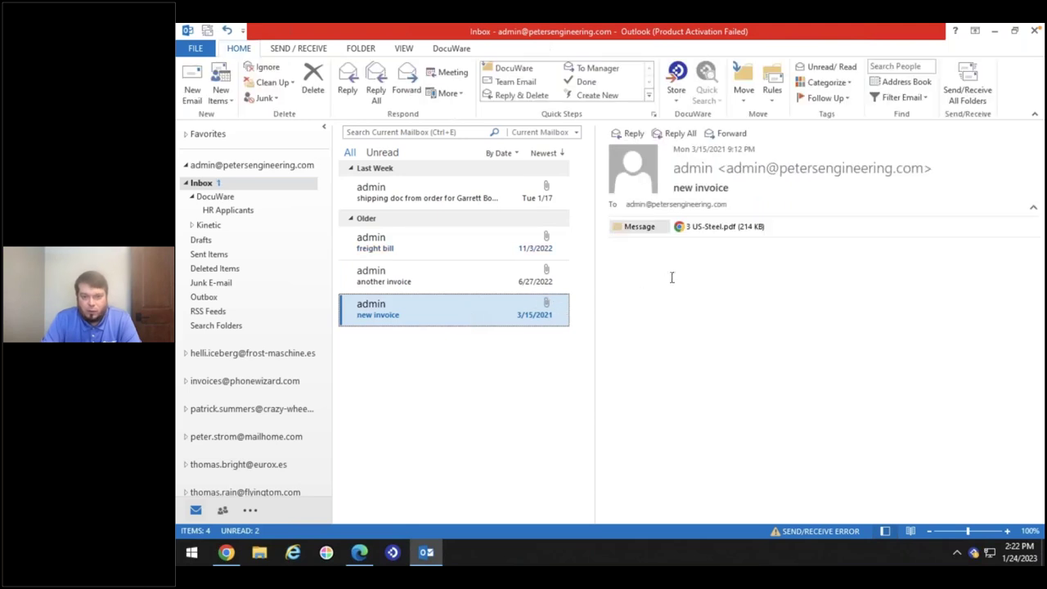
{"action": "left_click", "coordinate": [695, 230]}
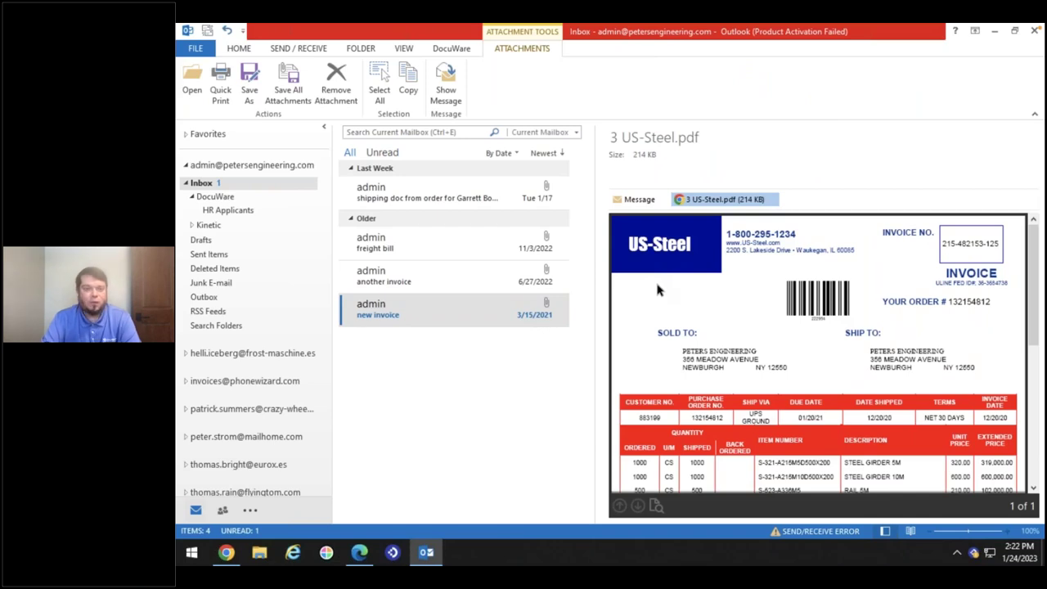
Archive the freight bill and new invoice emails into DocuWare using Store
{"action": "left_click", "coordinate": [422, 250]}
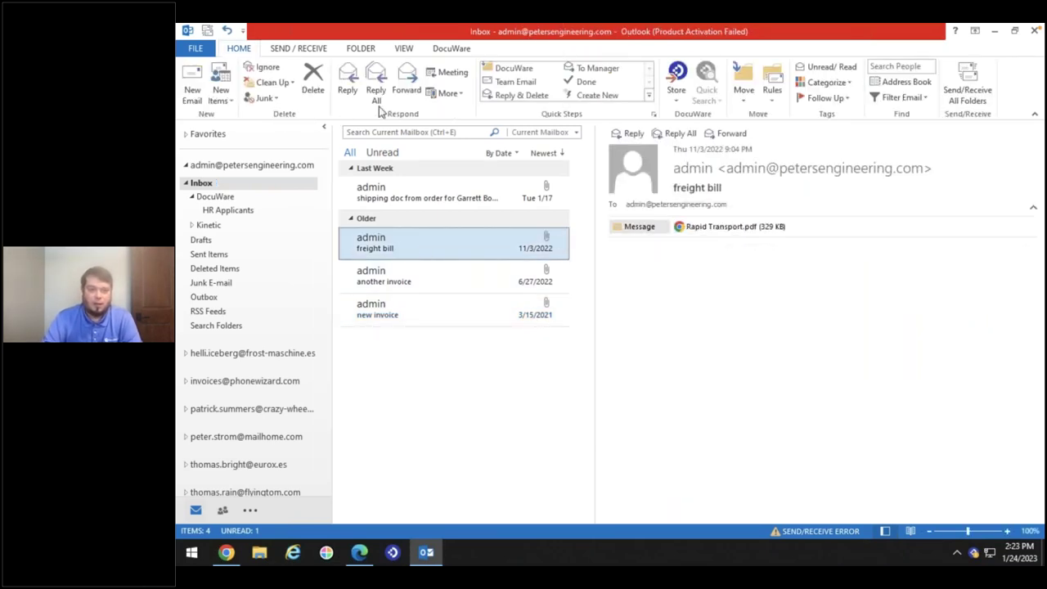
{"action": "left_click", "coordinate": [677, 72]}
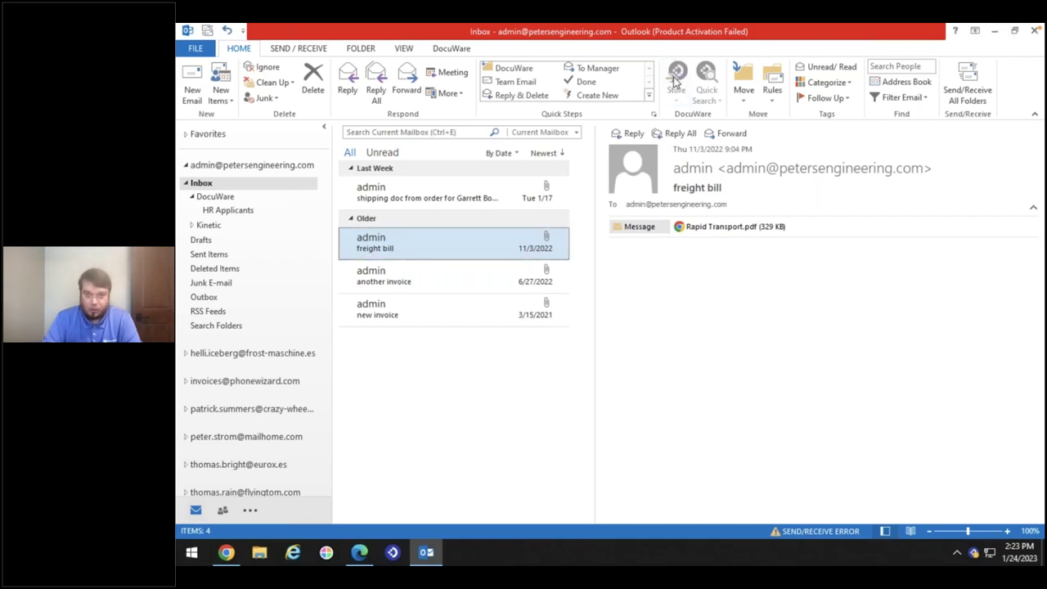
{"action": "left_click", "coordinate": [434, 305]}
{"action": "left_click", "coordinate": [677, 72]}
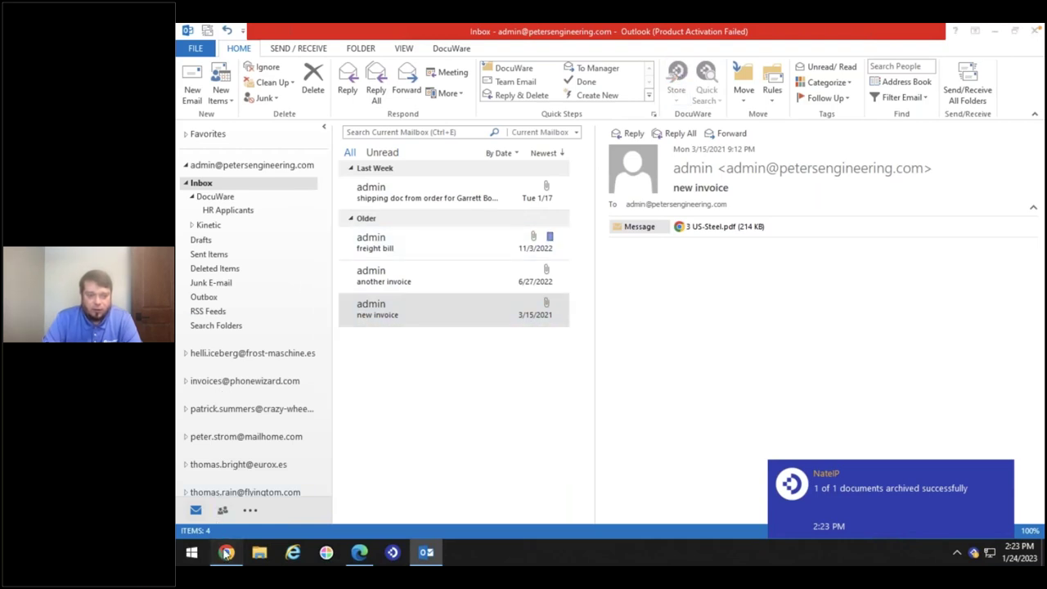
{"action": "left_click", "coordinate": [227, 553]}
Apply the Accounting - Accounts Payable store form to the Rapid Transport invoice in the tray
{"action": "left_click", "coordinate": [218, 131]}
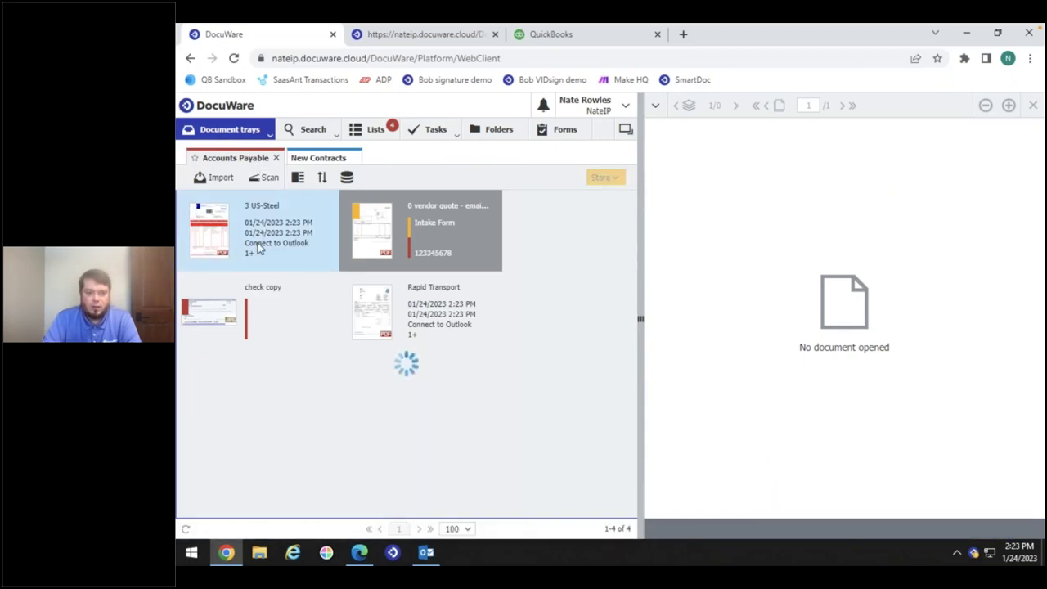
{"action": "mouse_move", "coordinate": [264, 250]}
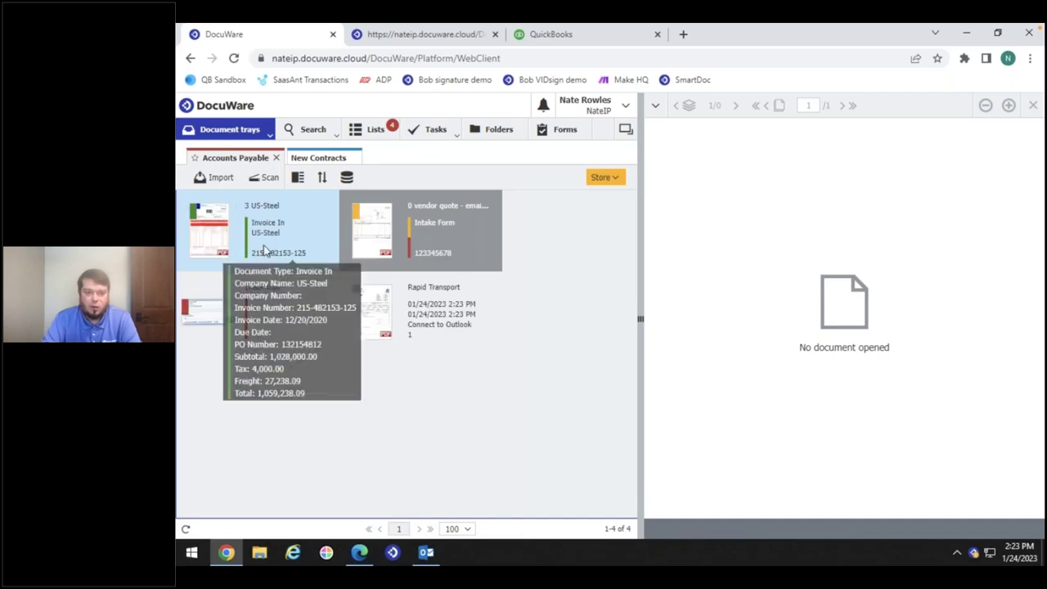
{"action": "left_click", "coordinate": [421, 304]}
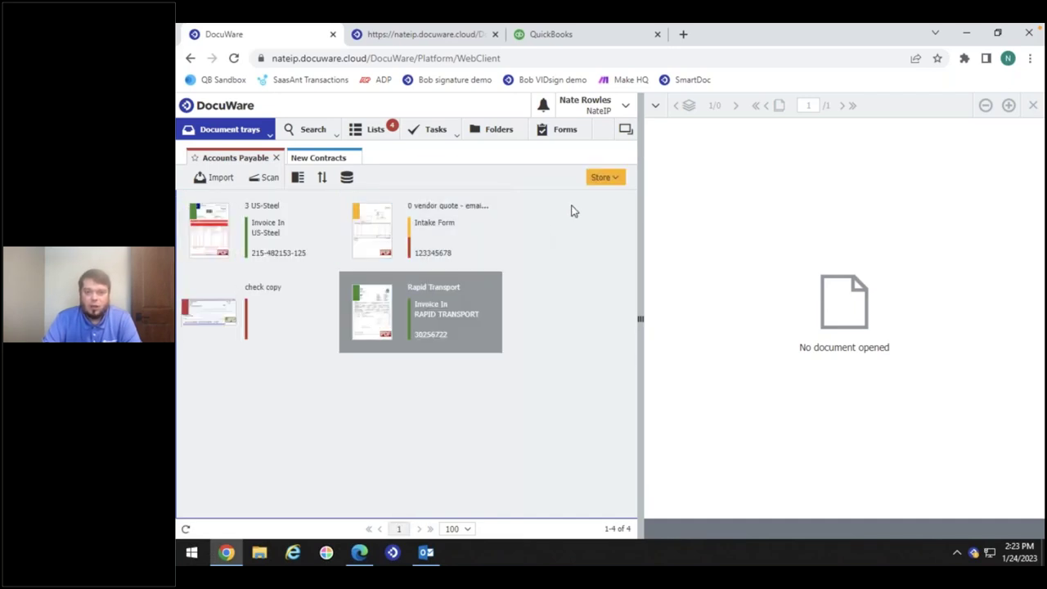
{"action": "left_click", "coordinate": [610, 179]}
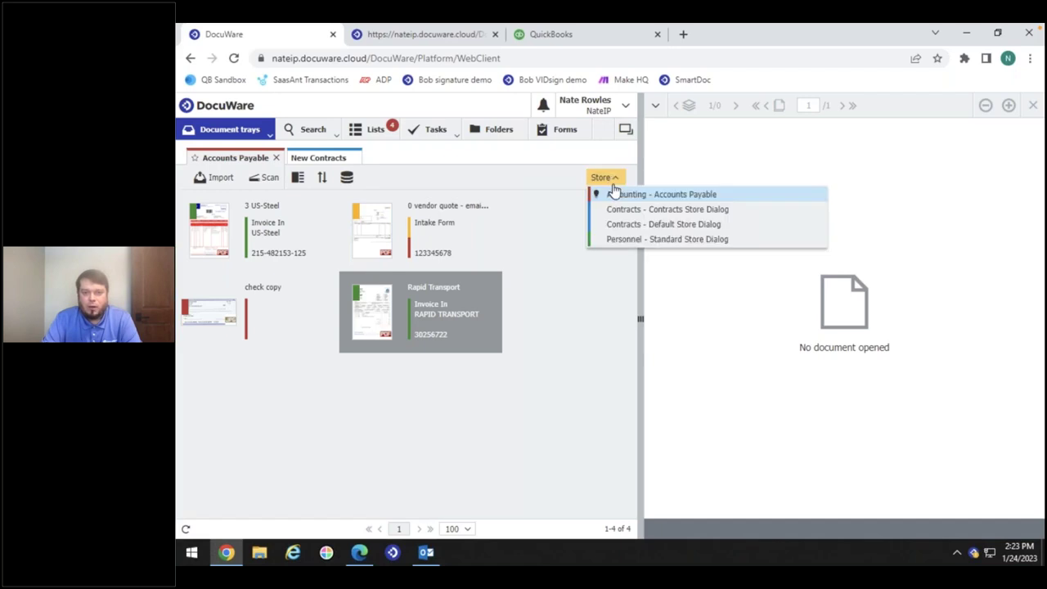
{"action": "left_click", "coordinate": [617, 196]}
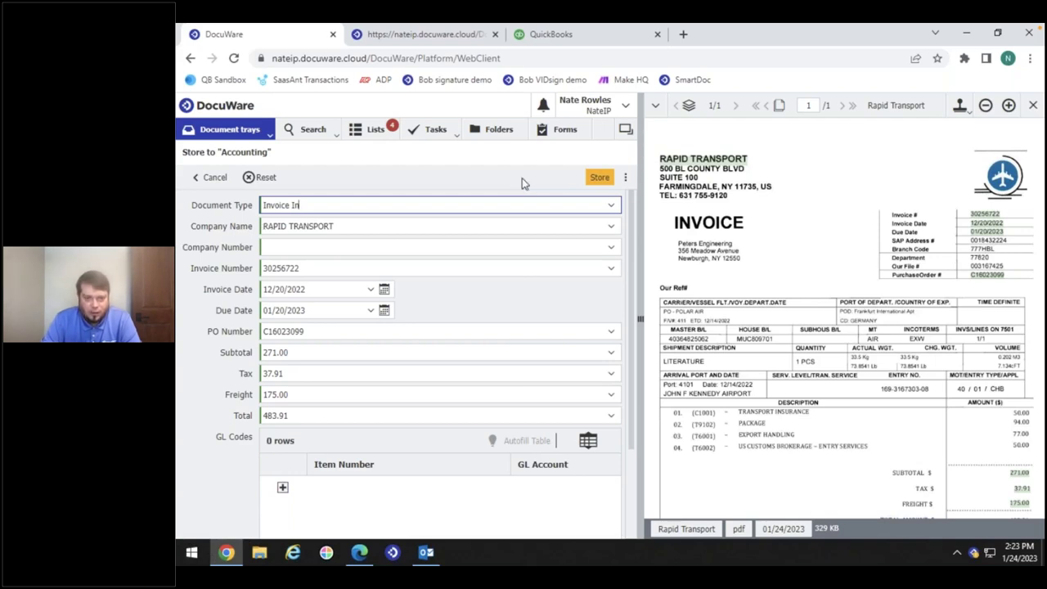
Store the Rapid Transport invoice, then file the US-Steel invoice via Accounting - Accounts Payable
{"action": "left_click", "coordinate": [600, 180]}
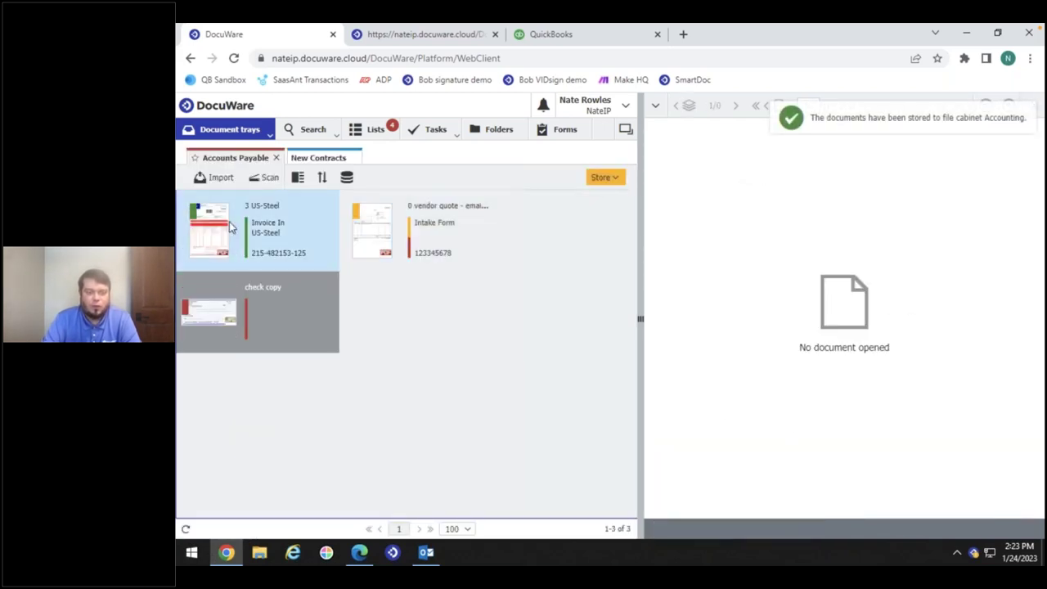
{"action": "left_click", "coordinate": [606, 179]}
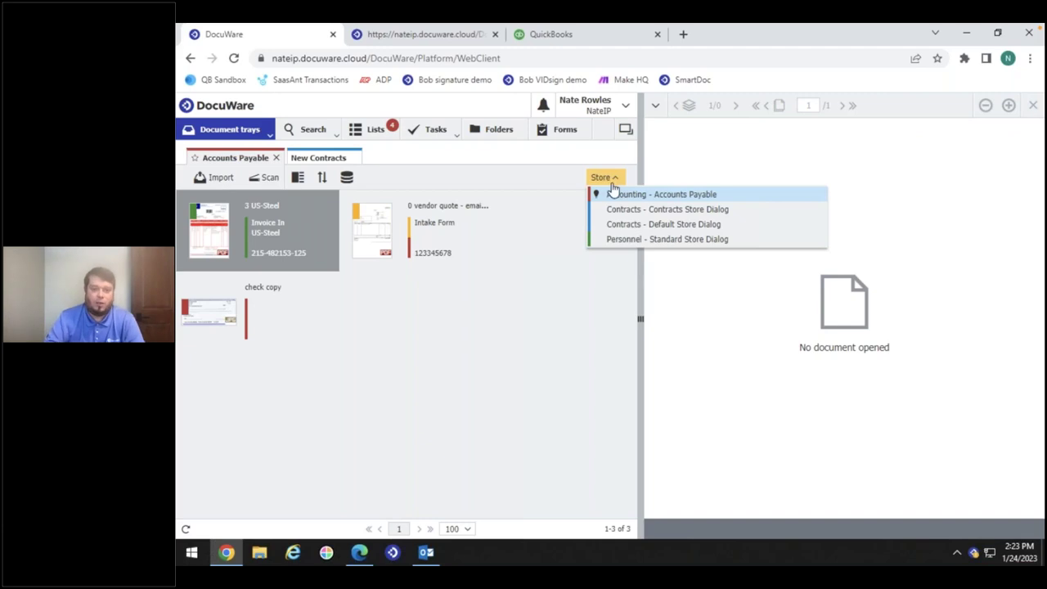
{"action": "left_click", "coordinate": [613, 194]}
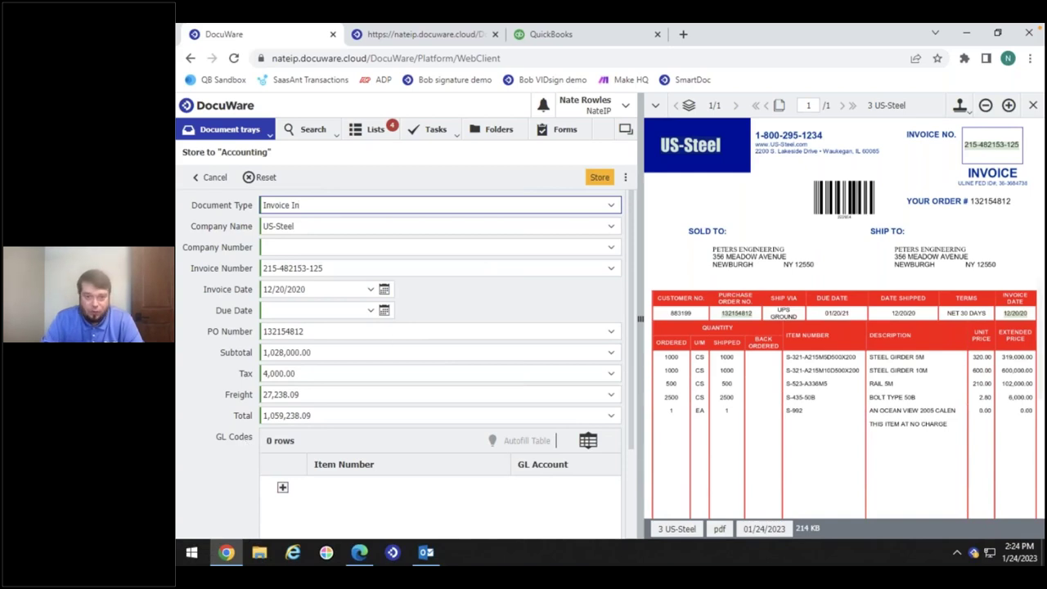
{"action": "left_click", "coordinate": [600, 176]}
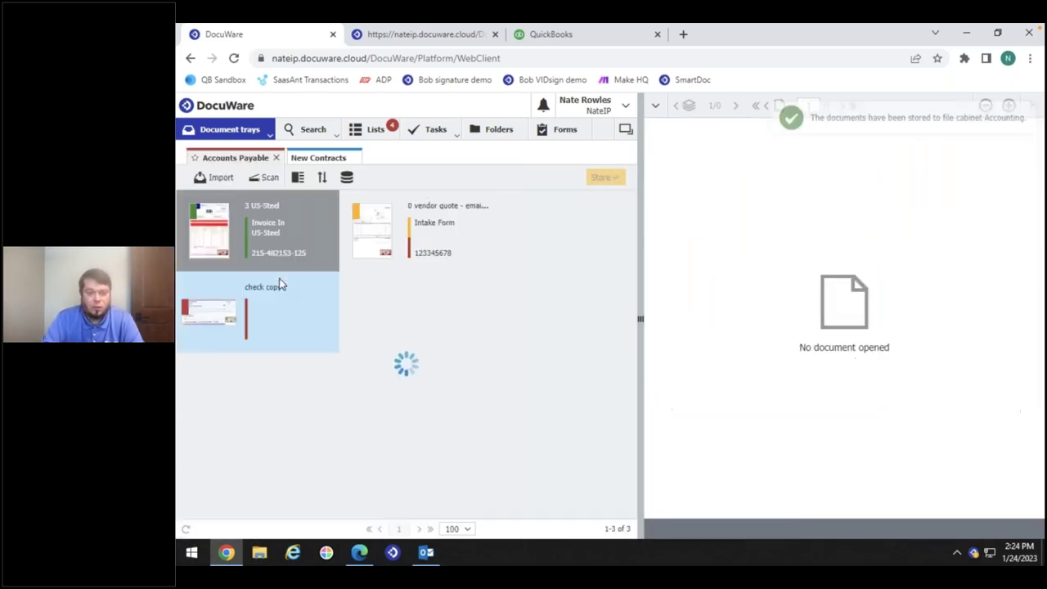
Wait until the Accounts Payable tray holds only the vendor quote and check copy
{"action": "mouse_move", "coordinate": [434, 255]}
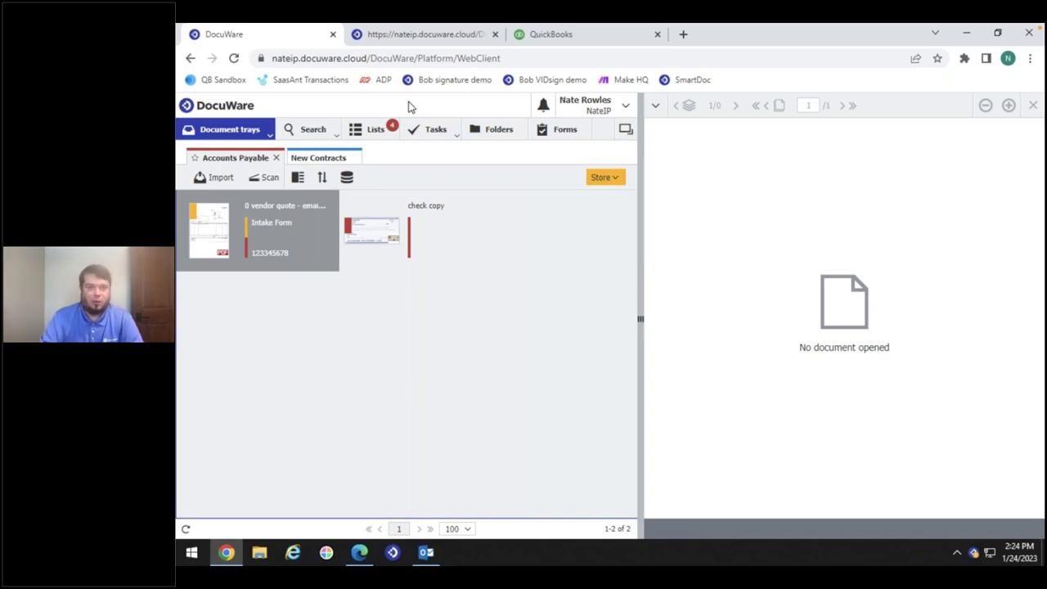
{"action": "left_click", "coordinate": [446, 134]}
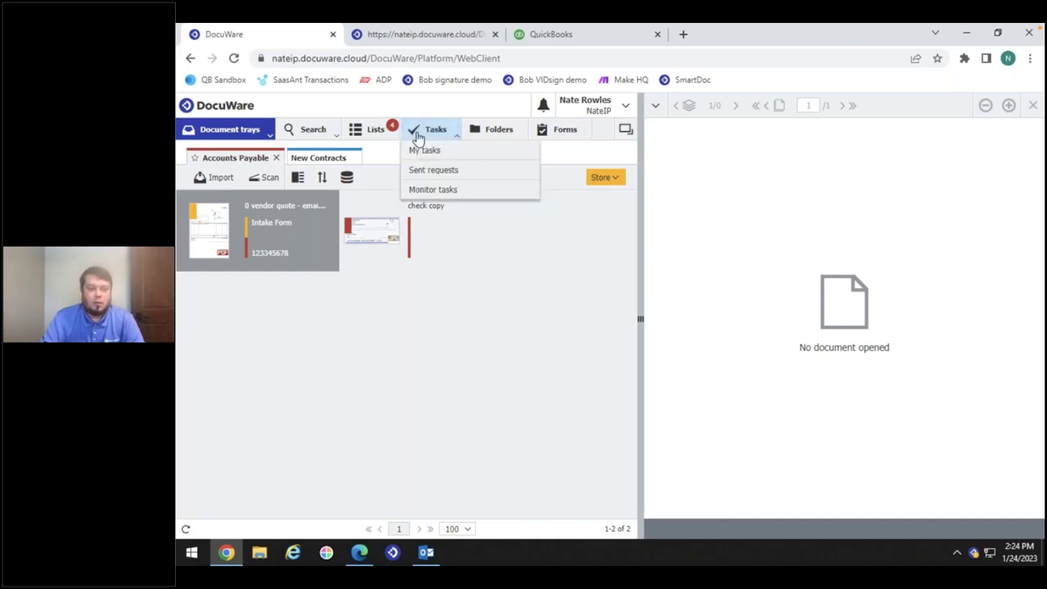
Show Monitor tasks, open the 1 Validation tab, and select the first Check Details task
{"action": "left_click", "coordinate": [439, 193]}
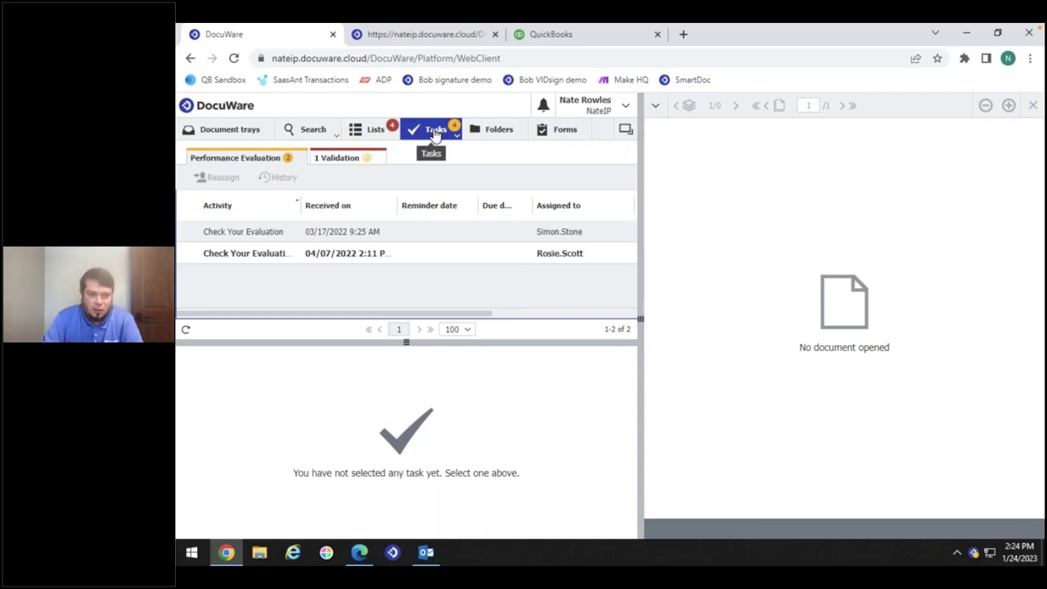
{"action": "left_click", "coordinate": [434, 135]}
{"action": "left_click", "coordinate": [424, 148]}
{"action": "left_click", "coordinate": [434, 136]}
{"action": "left_click", "coordinate": [439, 192]}
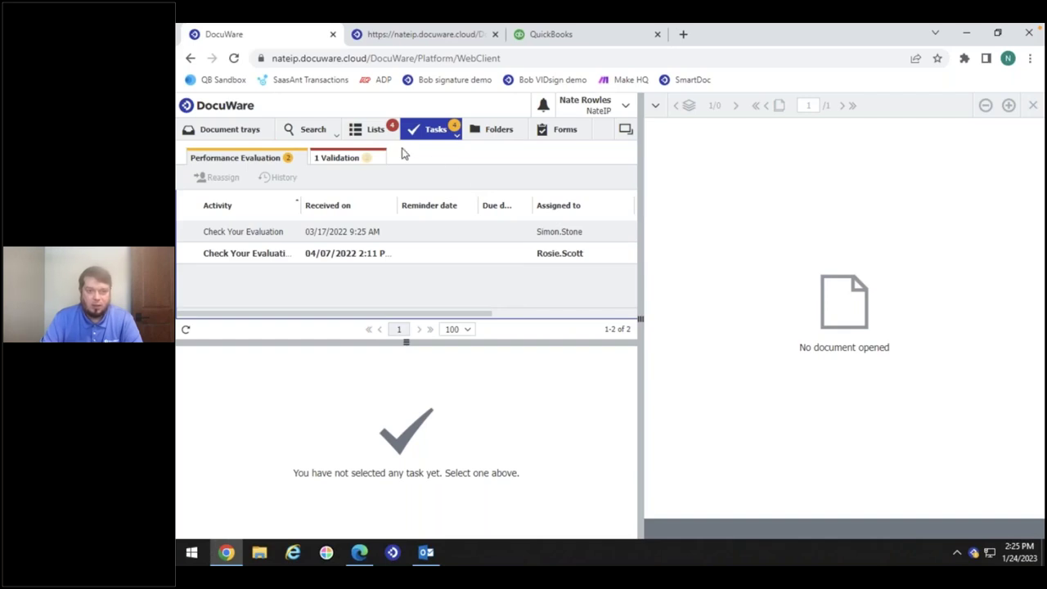
{"action": "left_click", "coordinate": [337, 158]}
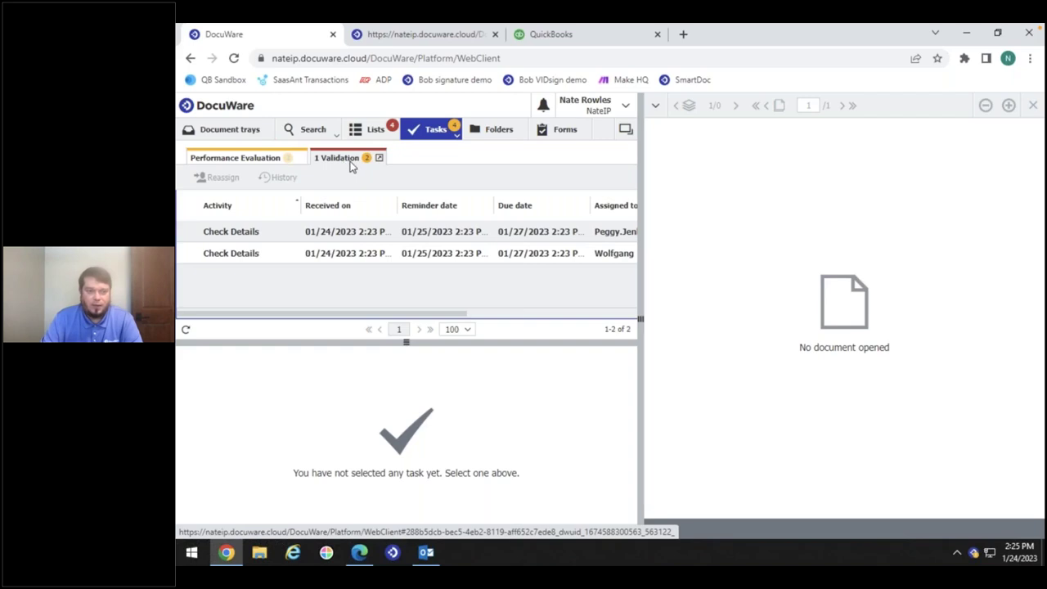
{"action": "left_click", "coordinate": [228, 233]}
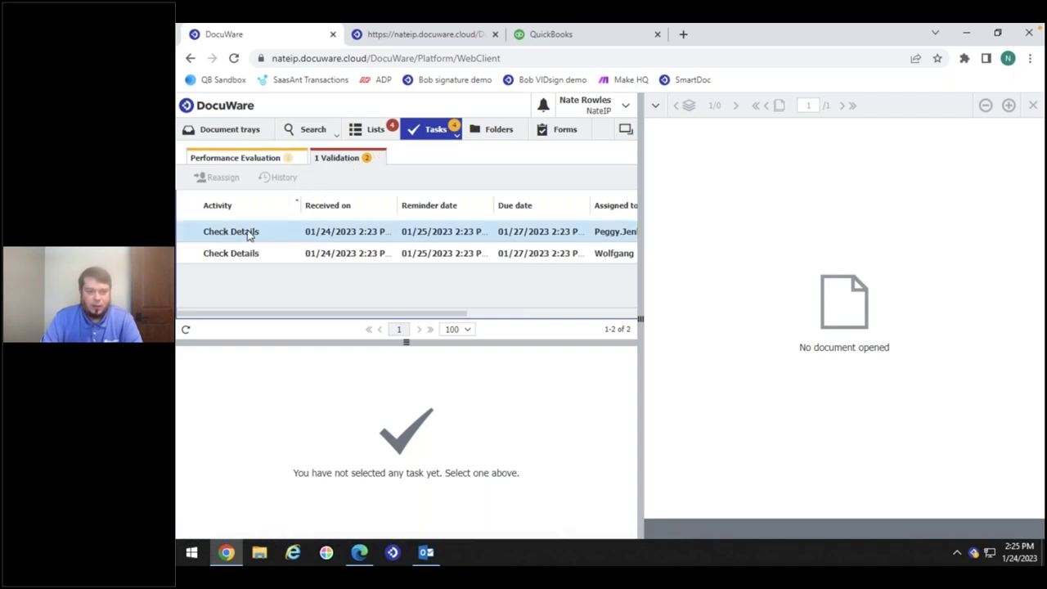
Open the first Check Details task to see the Rapid Transport invoice's failed 3 way match
{"action": "left_click", "coordinate": [236, 234]}
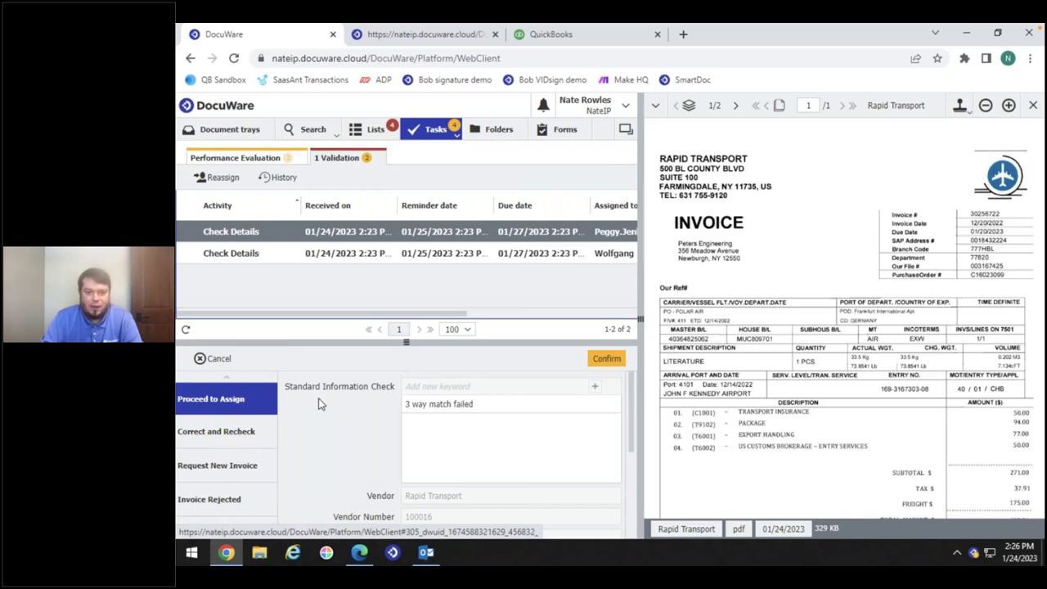
Confirm the validation decision, then list the 4 Book and Pay Completion tasks and pick the first
{"action": "left_click", "coordinate": [607, 358]}
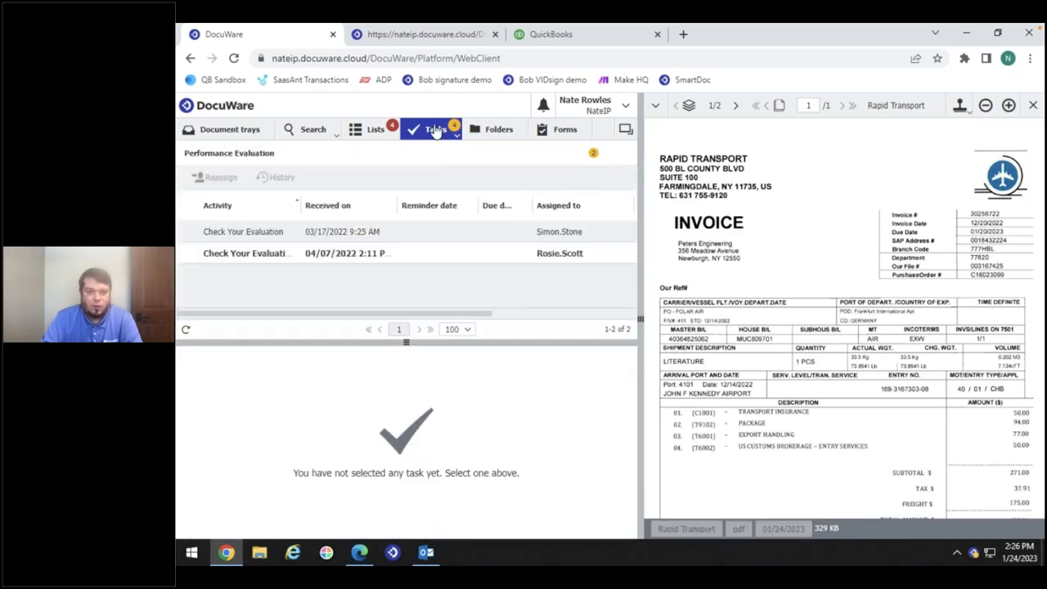
{"action": "left_click", "coordinate": [424, 154]}
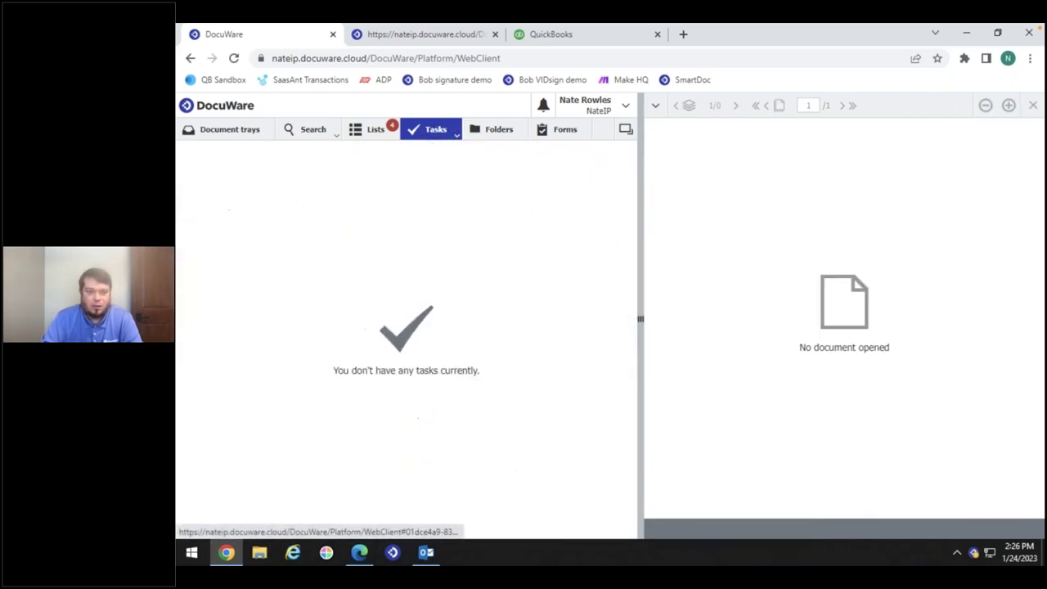
{"action": "left_click", "coordinate": [429, 191]}
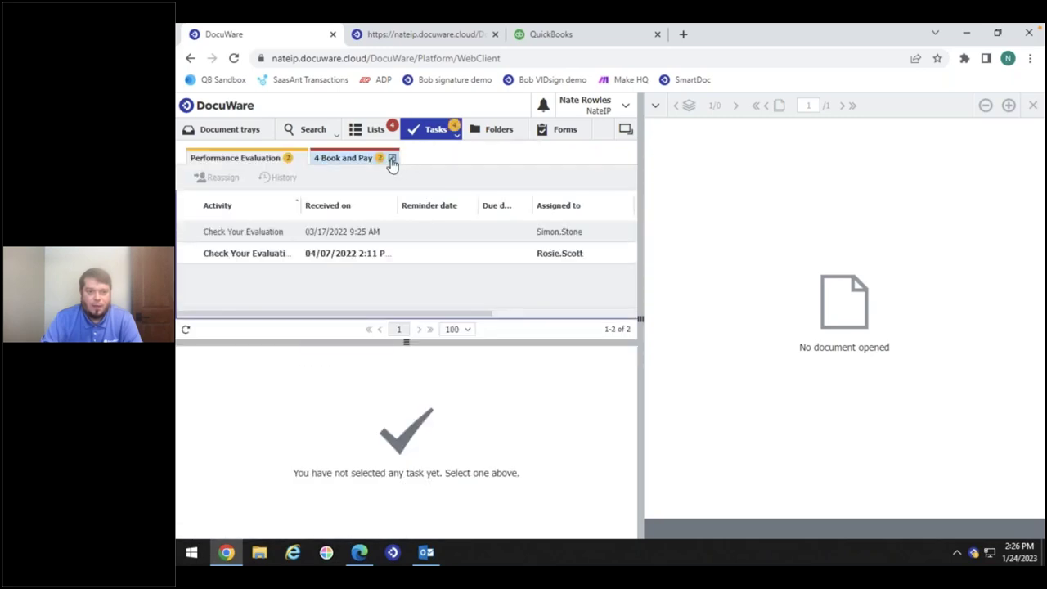
{"action": "left_click", "coordinate": [362, 160]}
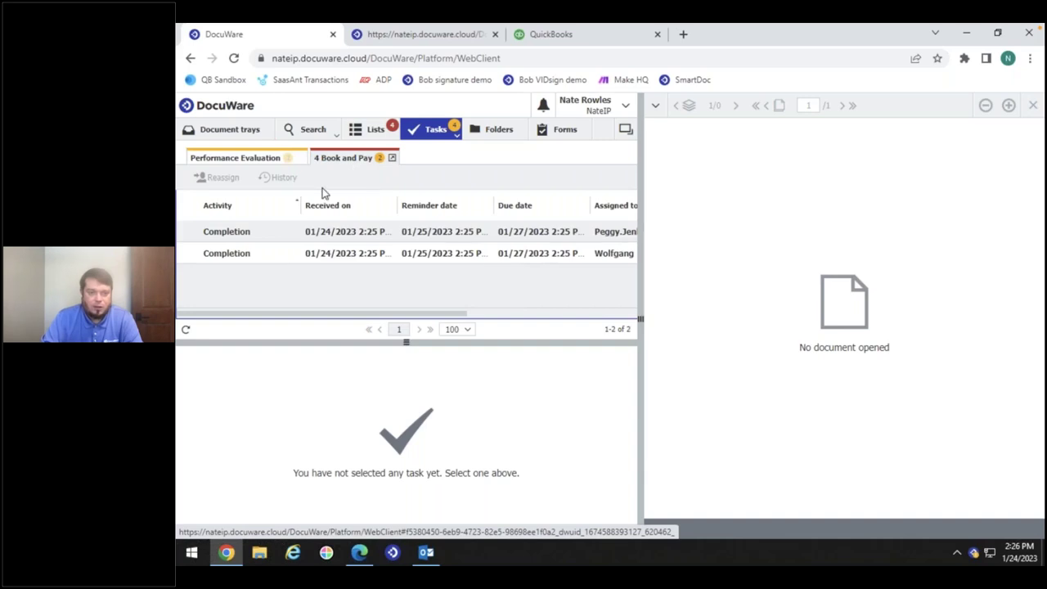
{"action": "left_click", "coordinate": [293, 235]}
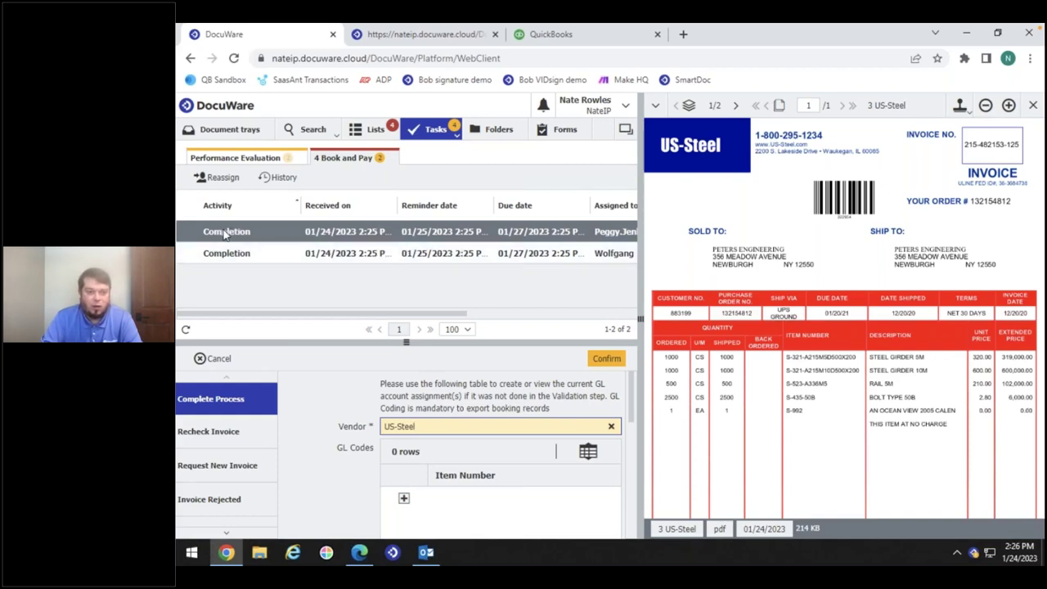
Review the US-Steel task's 3-way-match validation status and the invoice's 1,028,000.00 subtotal
{"action": "scroll", "coordinate": [409, 406], "scroll_direction": "down", "scroll_amount": 4}
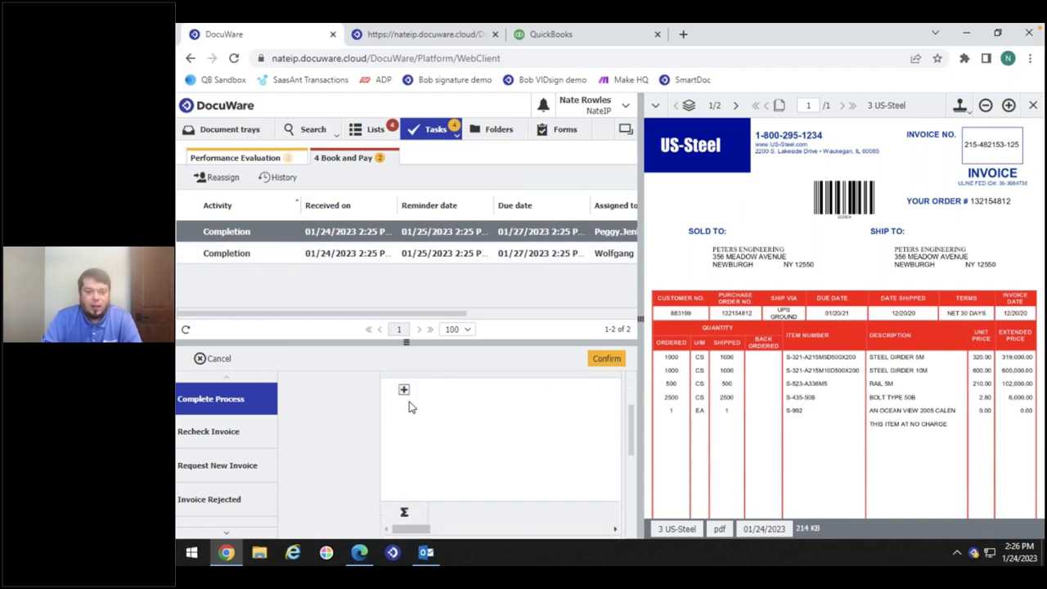
{"action": "scroll", "coordinate": [435, 419], "scroll_direction": "down", "scroll_amount": 1}
{"action": "scroll", "coordinate": [435, 418], "scroll_direction": "up", "scroll_amount": 1}
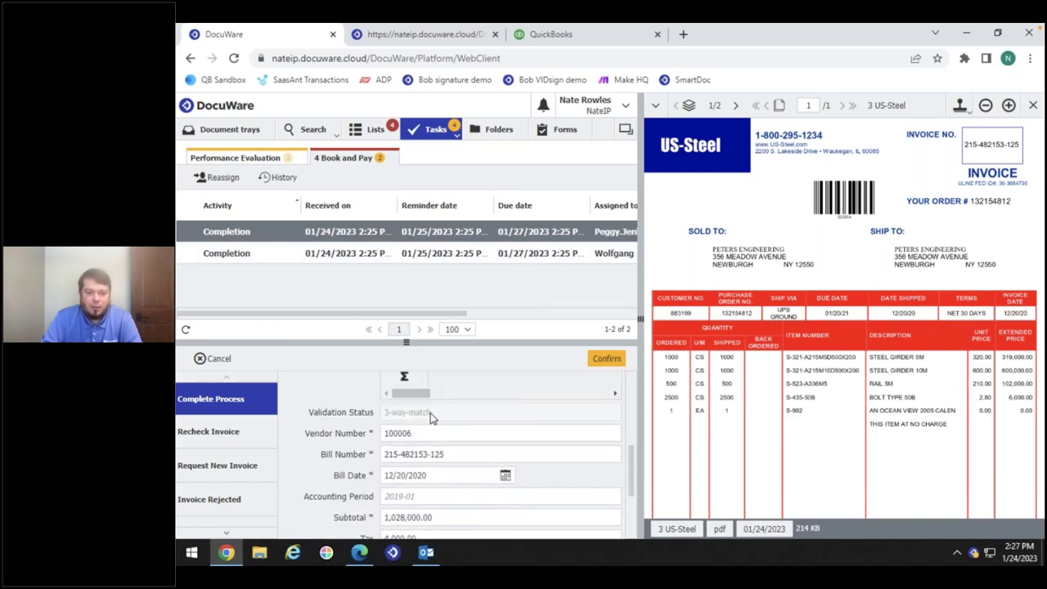
{"action": "left_click_drag", "start_coordinate": [435, 419], "coordinate": [374, 423]}
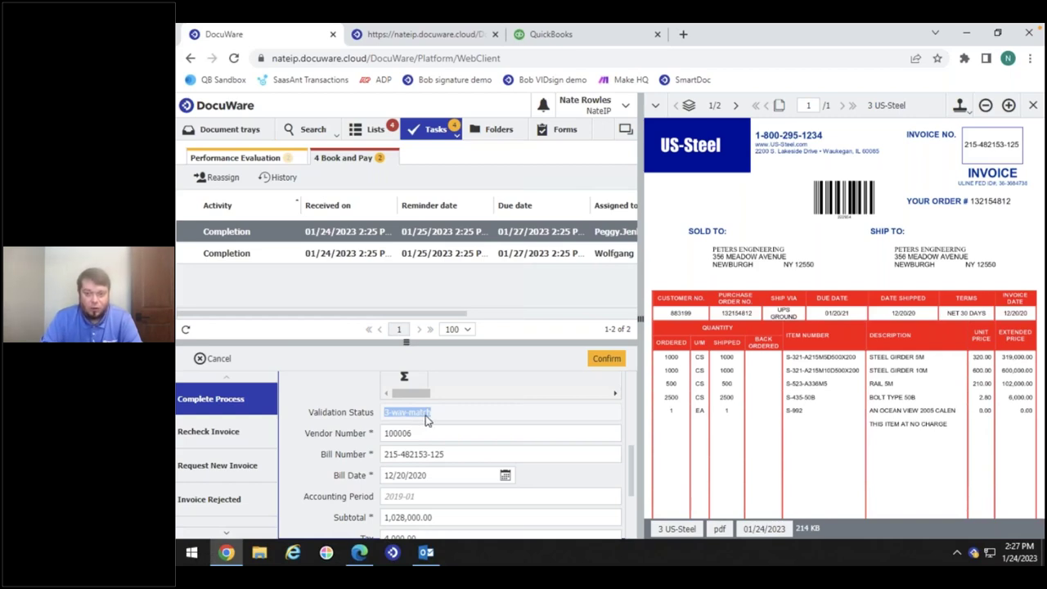
{"action": "scroll", "coordinate": [1018, 431], "scroll_direction": "down", "scroll_amount": 2}
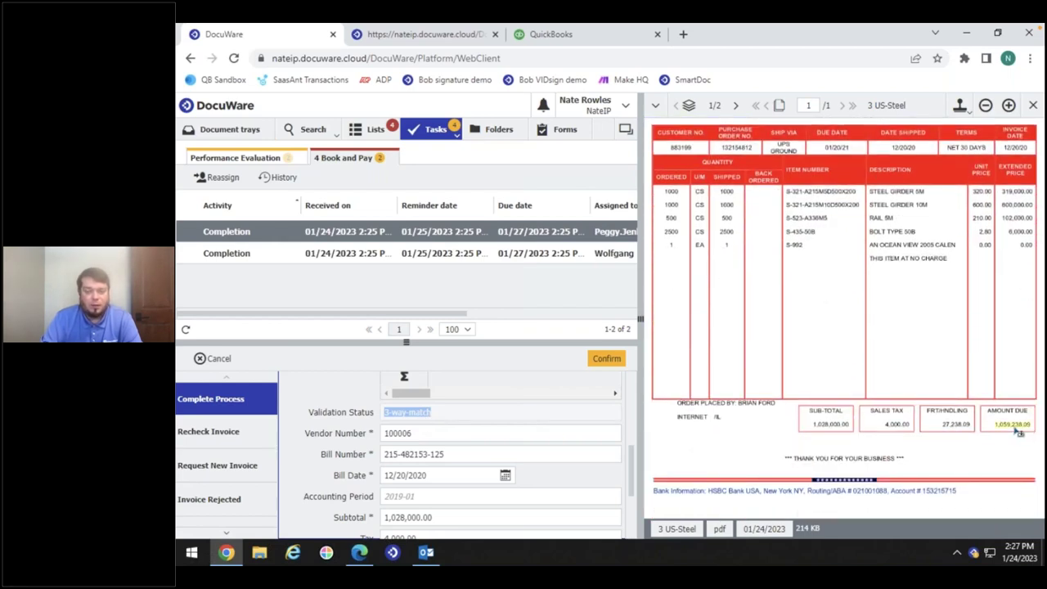
Review the US-Steel invoice's 3-way-match documents, viewing Invoice In and the Order Out purchase order
{"action": "right_click", "coordinate": [365, 231]}
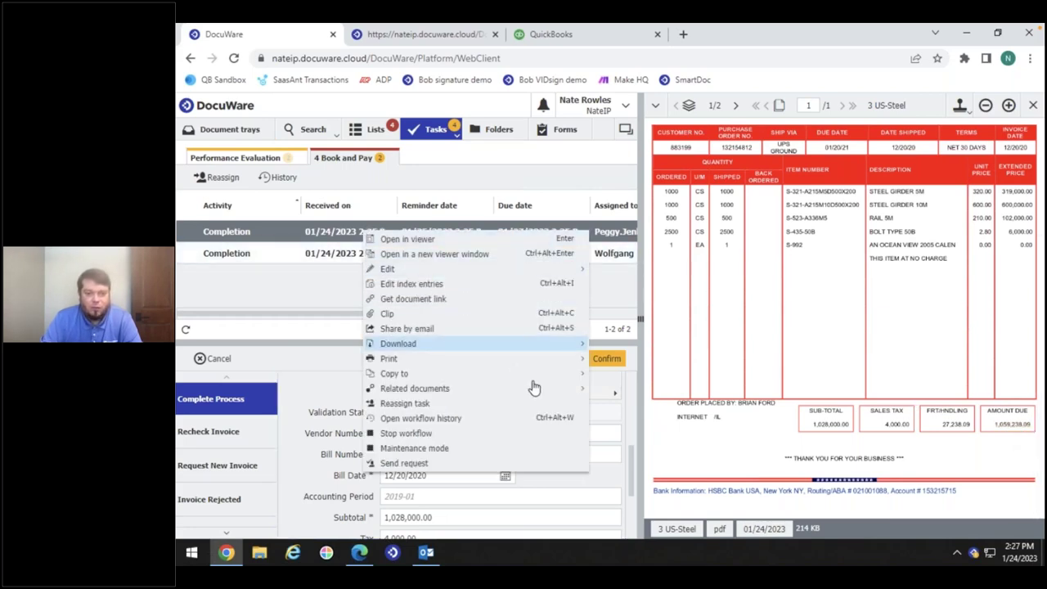
{"action": "mouse_move", "coordinate": [582, 392]}
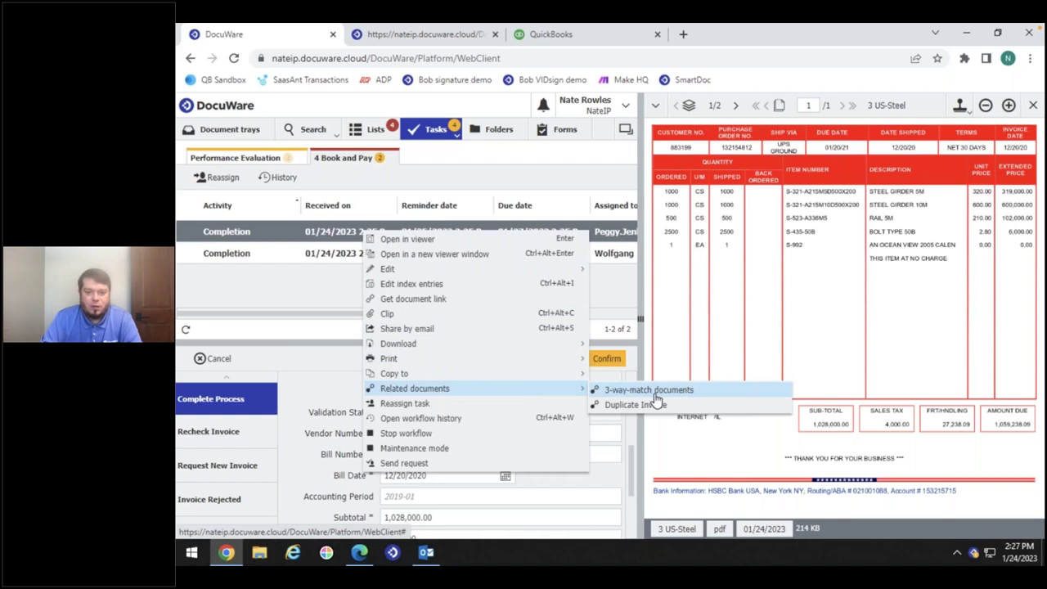
{"action": "left_click", "coordinate": [655, 393]}
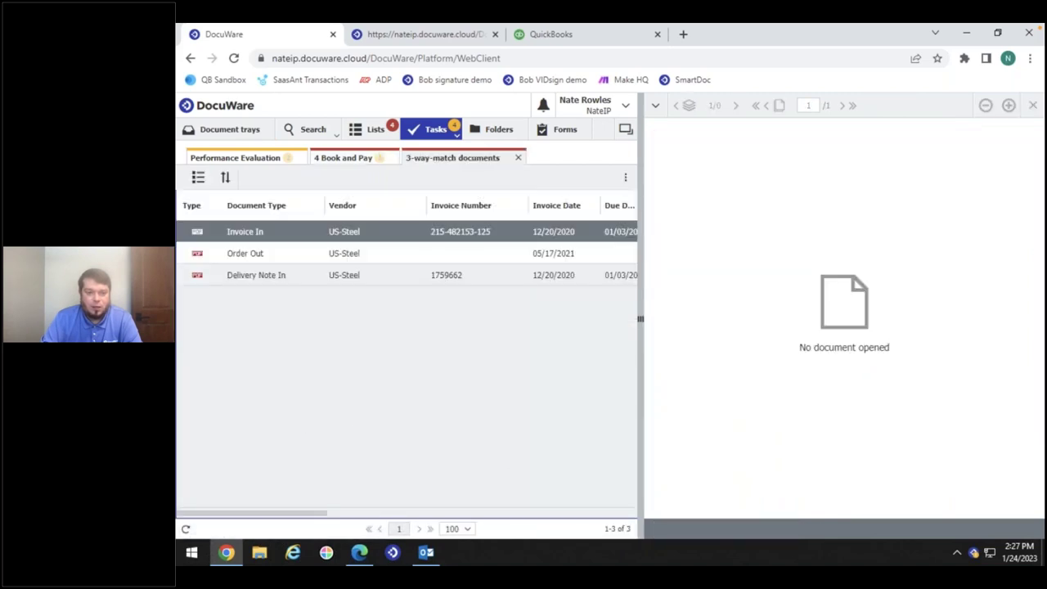
{"action": "double_click", "coordinate": [242, 234]}
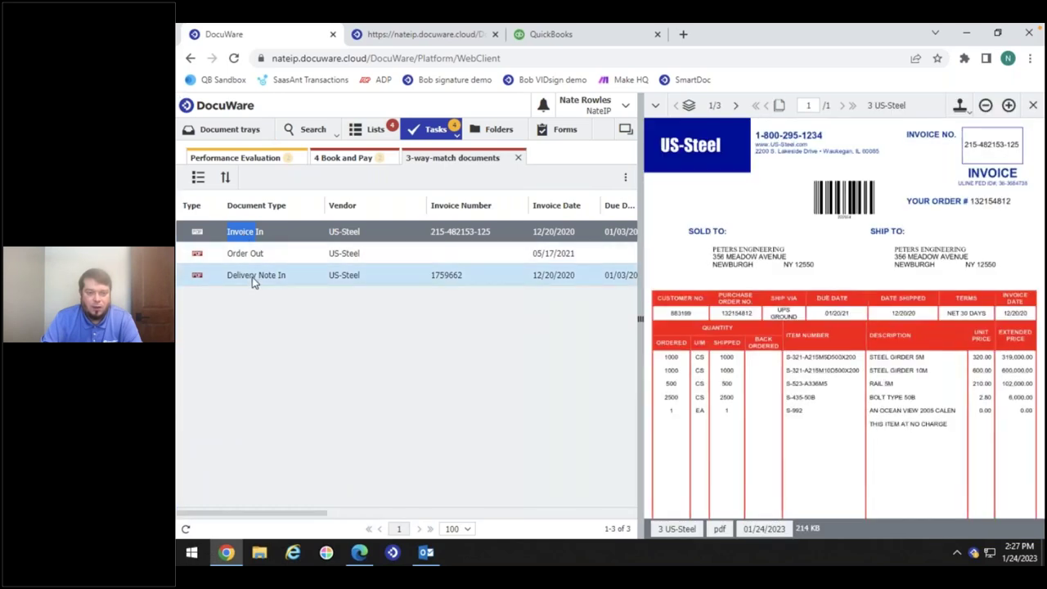
{"action": "left_click", "coordinate": [326, 255]}
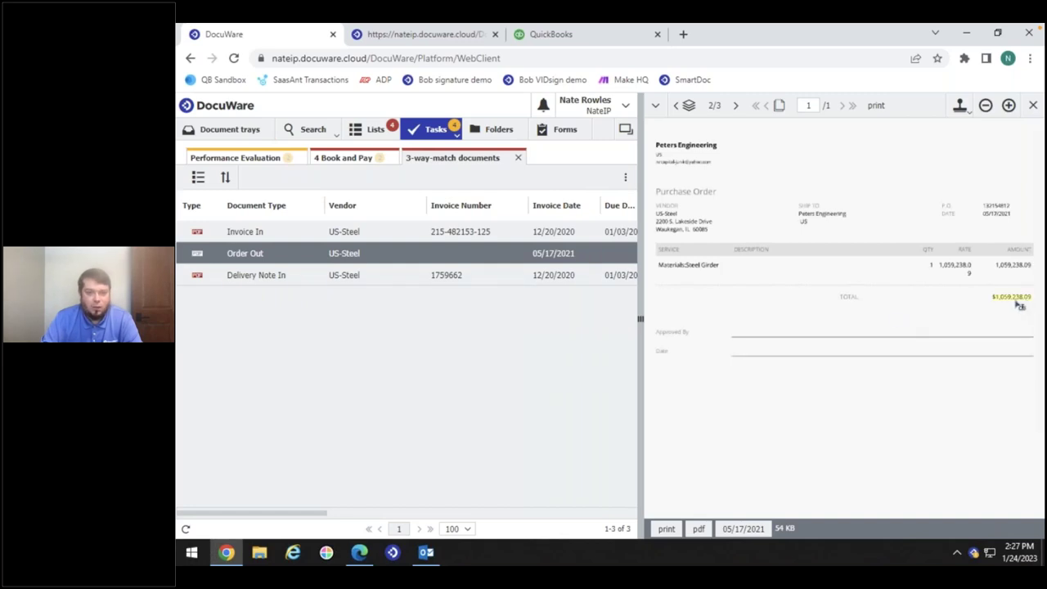
{"action": "left_click", "coordinate": [520, 159]}
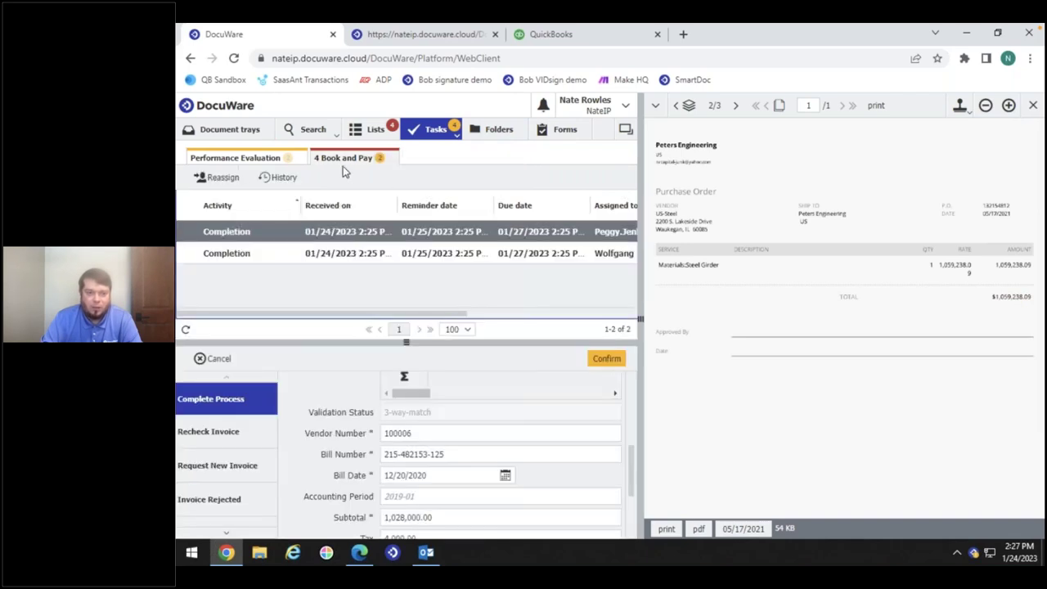
{"action": "left_click", "coordinate": [454, 134]}
Switch to monitored tasks and open the first Assign Invoice validation task for Rapid Transport
{"action": "left_click", "coordinate": [425, 151]}
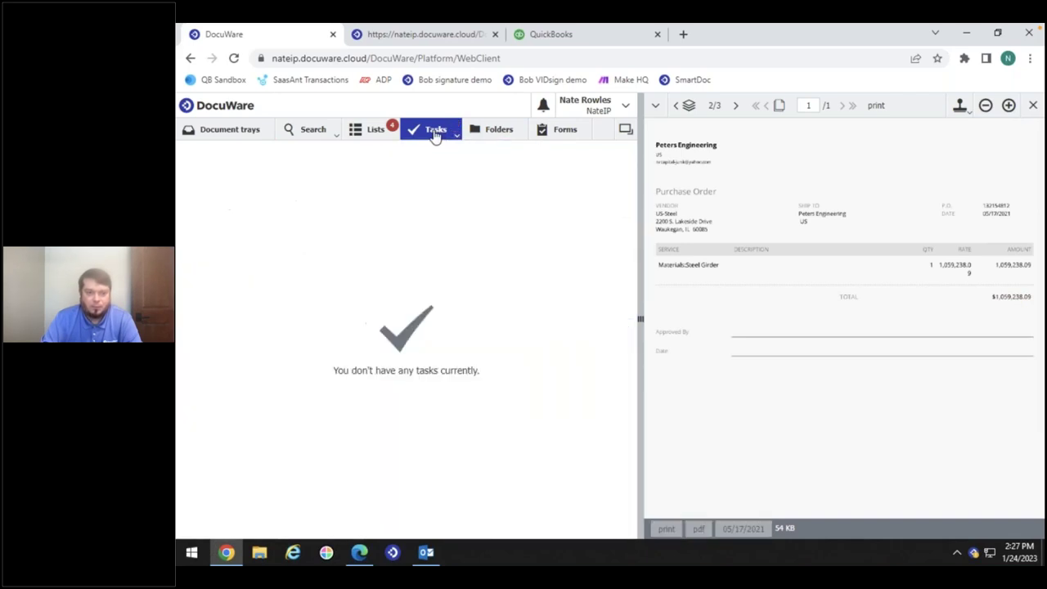
{"action": "left_click", "coordinate": [433, 131]}
{"action": "left_click", "coordinate": [426, 191]}
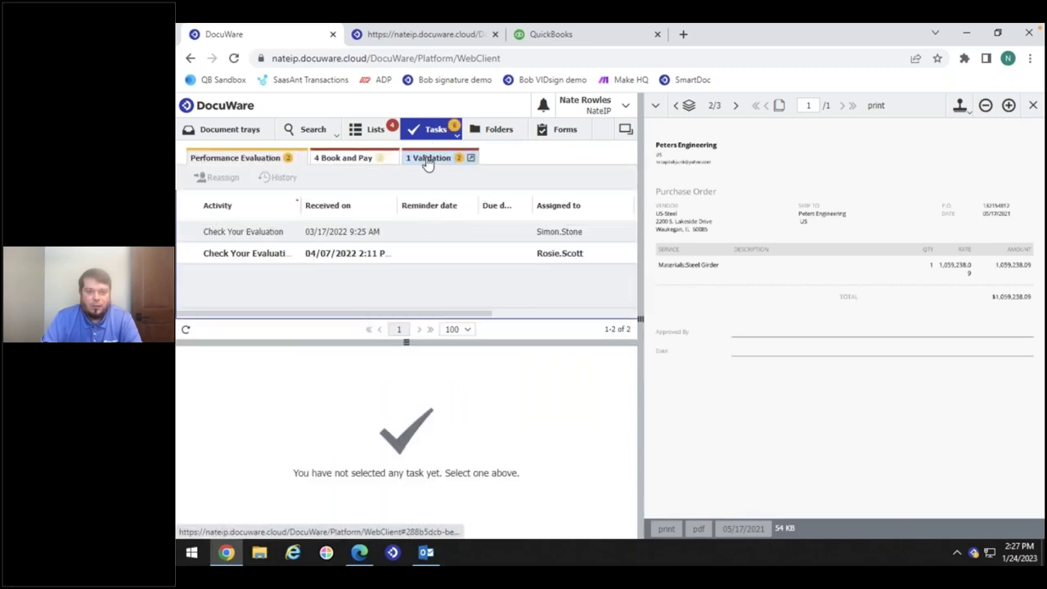
{"action": "left_click", "coordinate": [427, 161]}
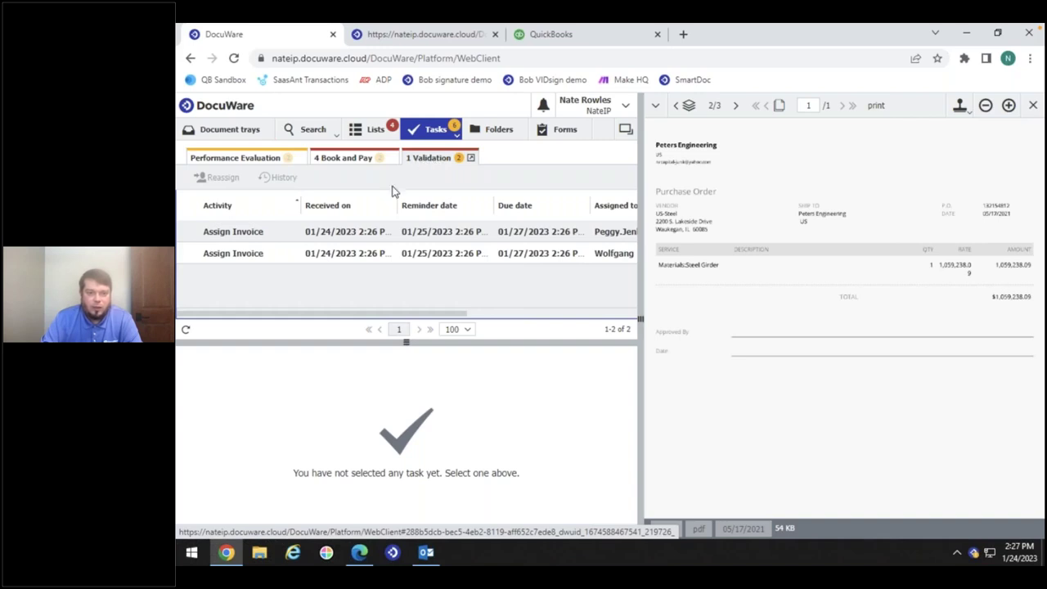
{"action": "left_click", "coordinate": [231, 237]}
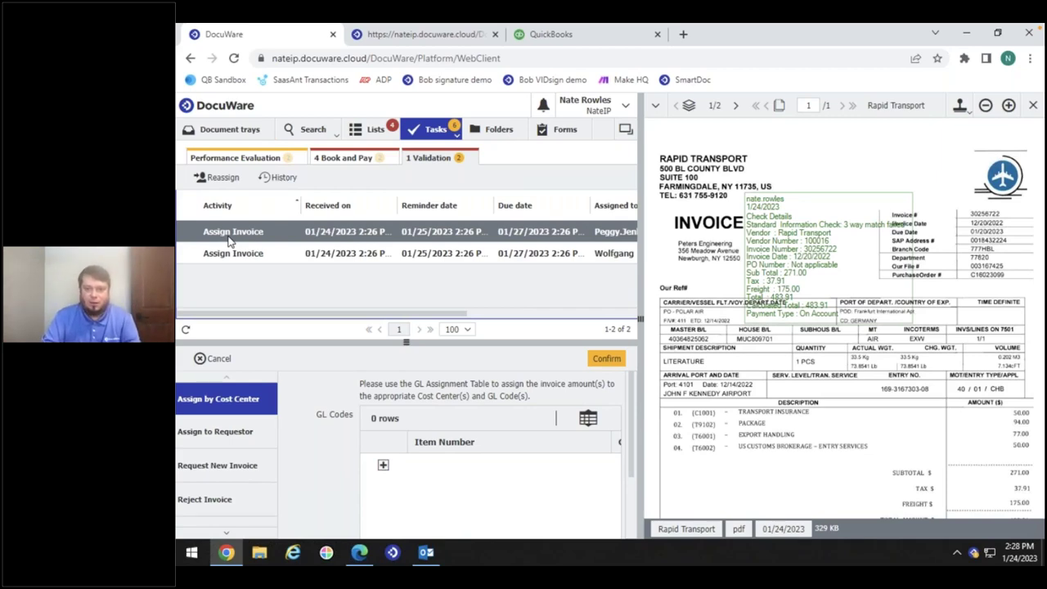
Choose Assign to Requestor, pick the approving user from the Requestor/Approver list, and confirm
{"action": "left_click", "coordinate": [231, 235]}
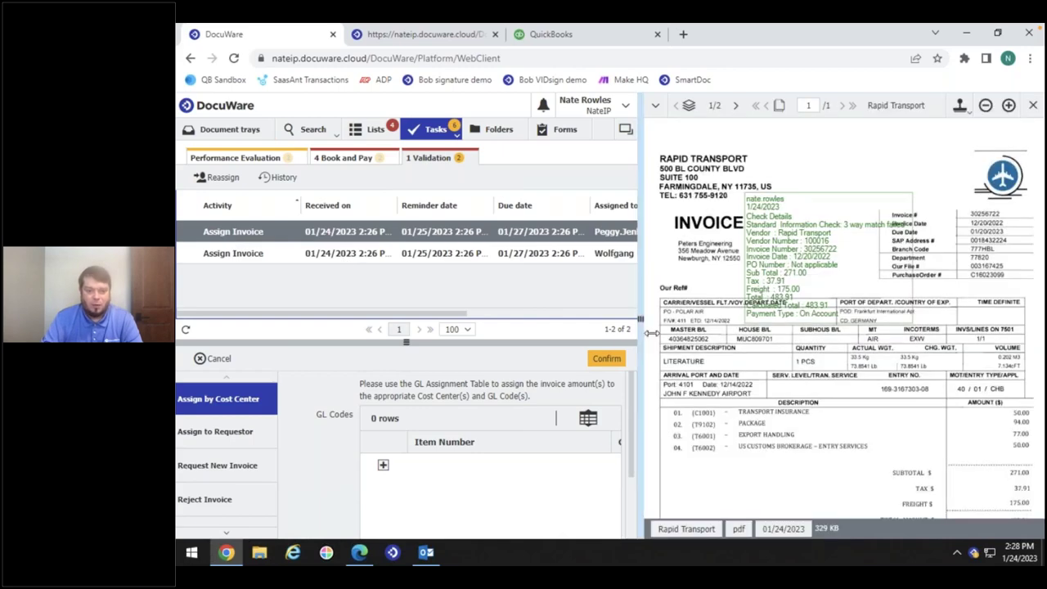
{"action": "left_click_drag", "start_coordinate": [650, 332], "coordinate": [716, 333]}
{"action": "left_click", "coordinate": [262, 433]}
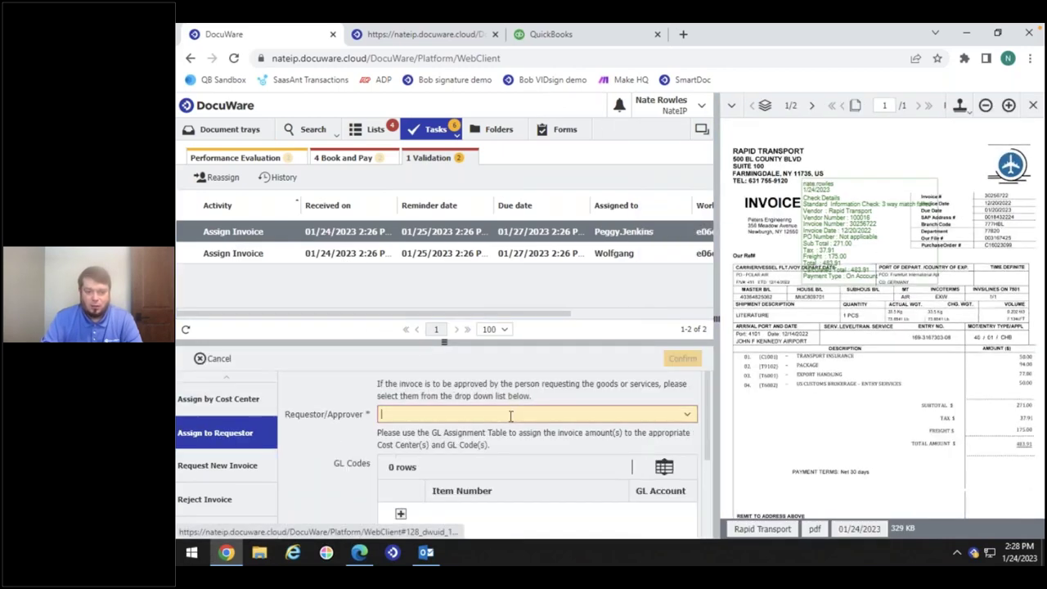
{"action": "left_click", "coordinate": [687, 416]}
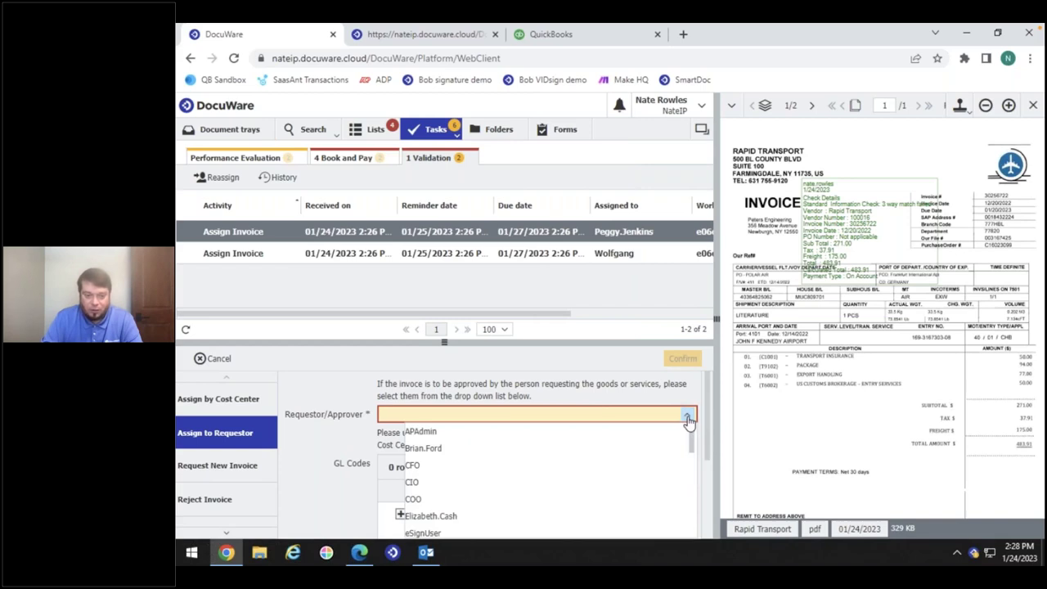
{"action": "left_click", "coordinate": [431, 449]}
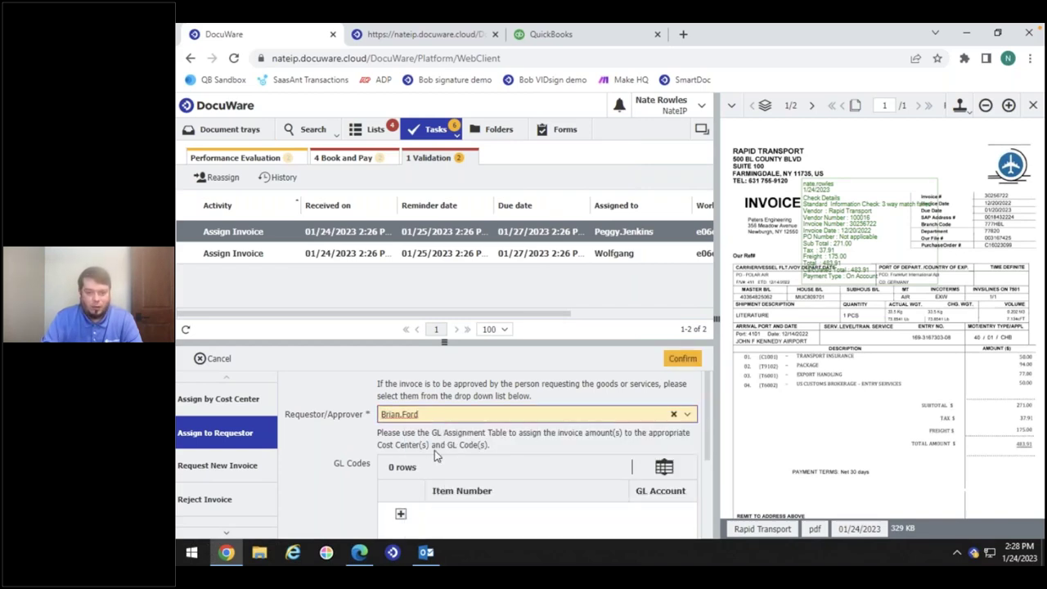
{"action": "left_click", "coordinate": [682, 360]}
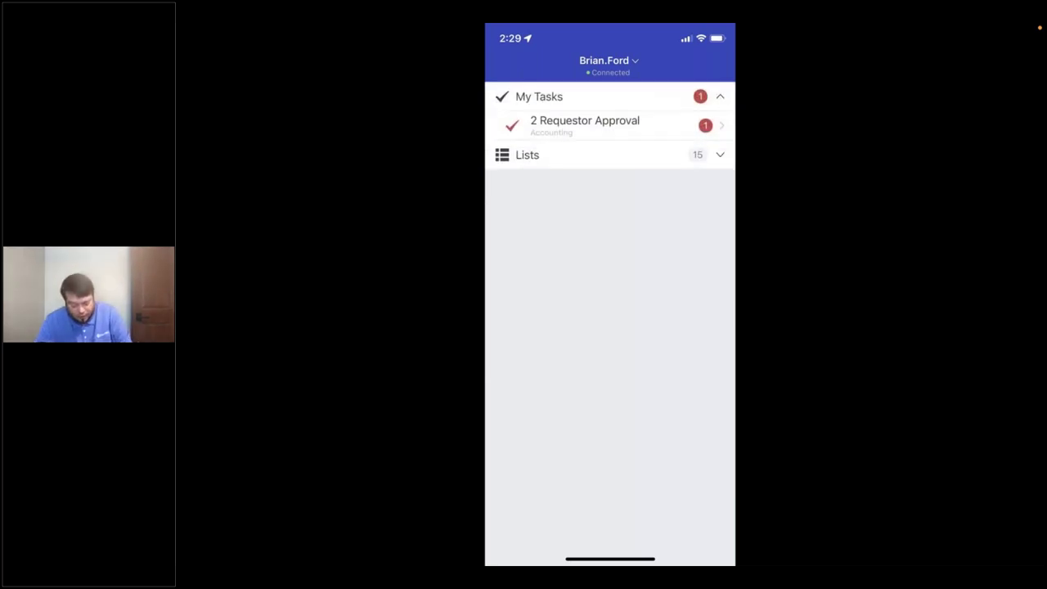
In the mobile app, open the Rapid Transport invoice from the 2 Requestor Approval tasks
{"action": "left_click", "coordinate": [585, 123]}
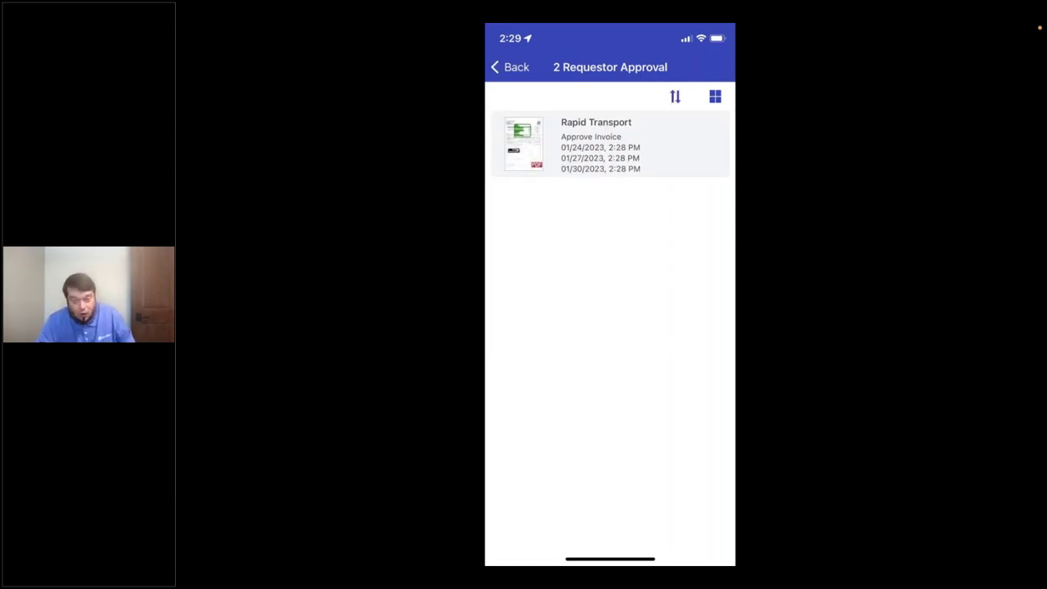
{"action": "left_click", "coordinate": [605, 144]}
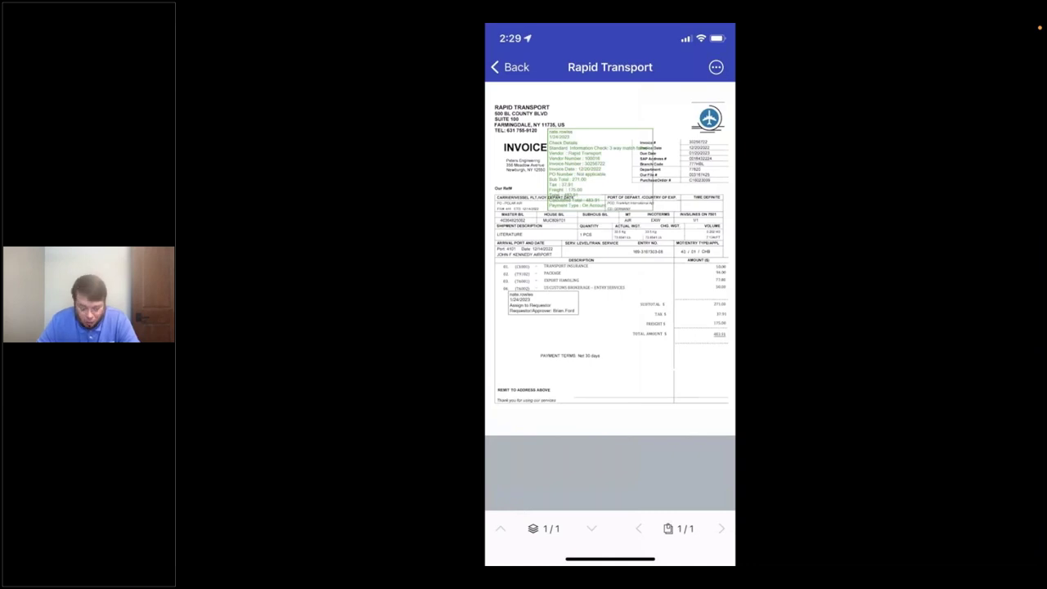
{"action": "scroll", "coordinate": [587, 131], "scroll_direction": "up", "scroll_amount": 5}
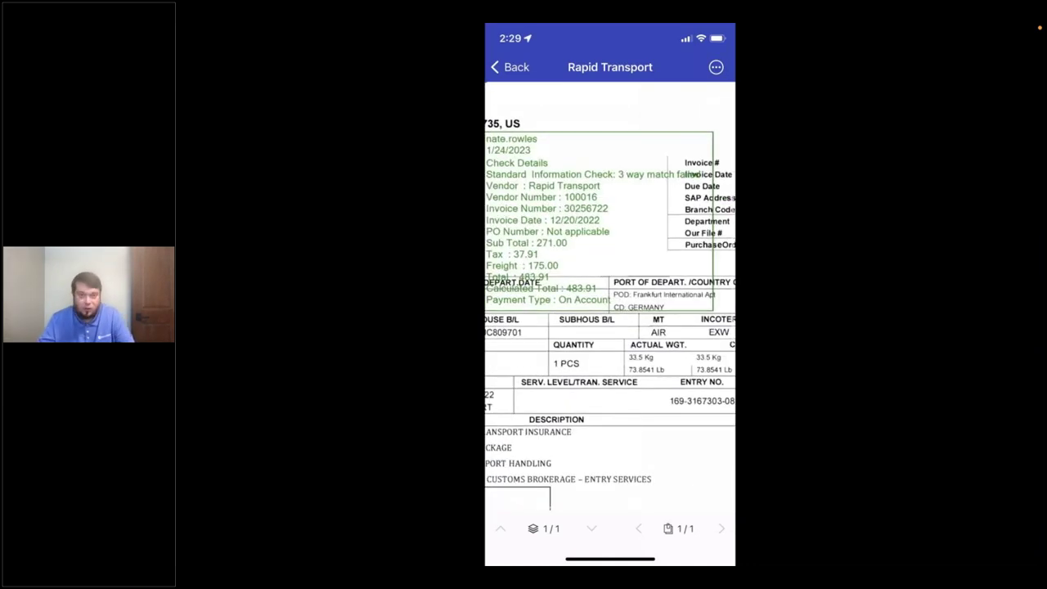
{"action": "scroll", "coordinate": [610, 294], "scroll_direction": "right", "scroll_amount": 1}
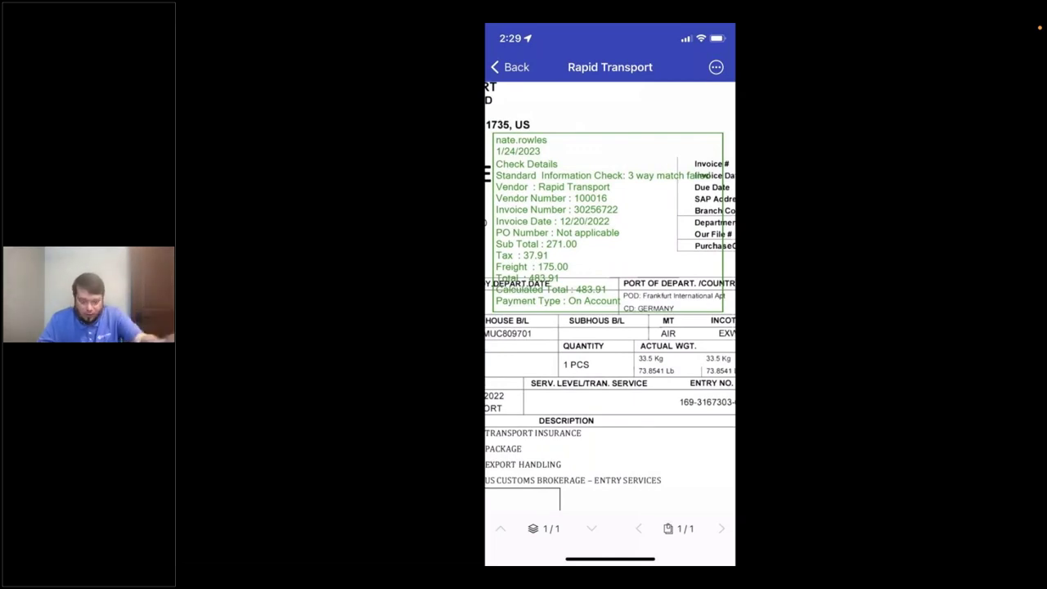
{"action": "scroll", "coordinate": [610, 295], "scroll_direction": "down", "scroll_amount": 3}
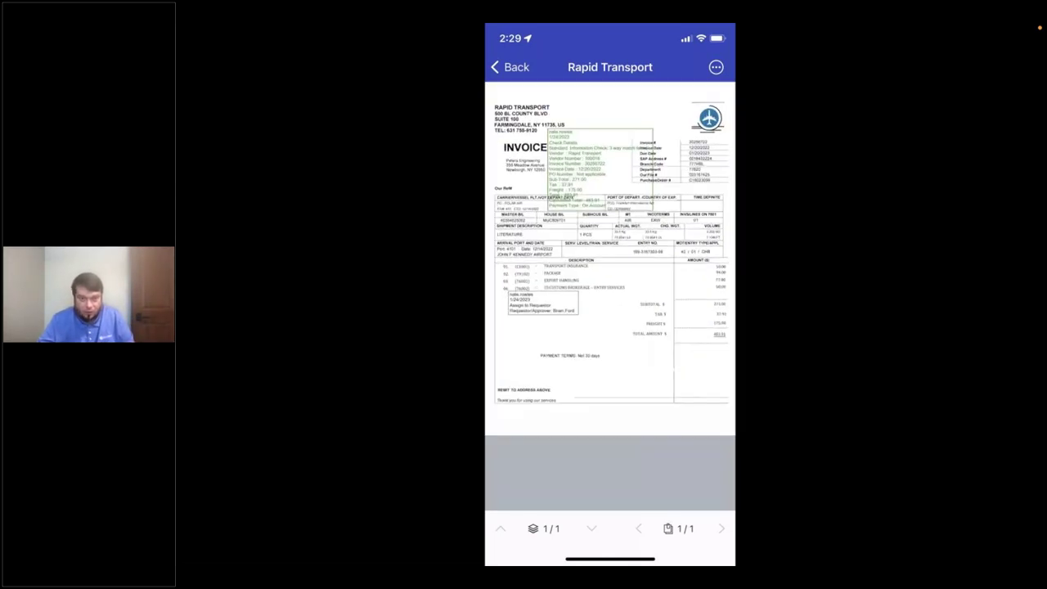
Approve the invoice through Decisions > Approve and continue
{"action": "left_click", "coordinate": [715, 67]}
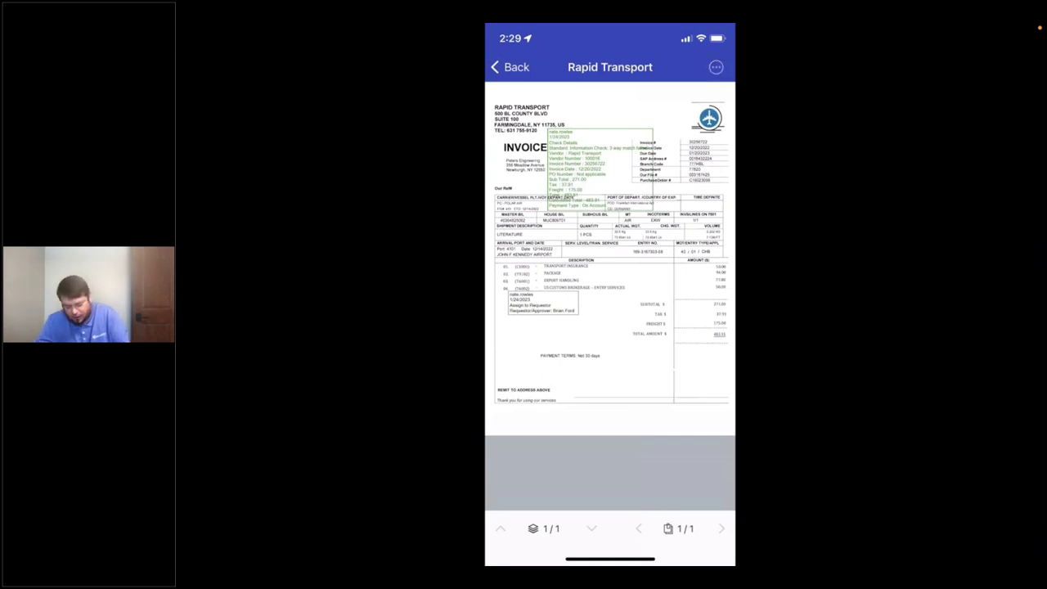
{"action": "left_click", "coordinate": [543, 337]}
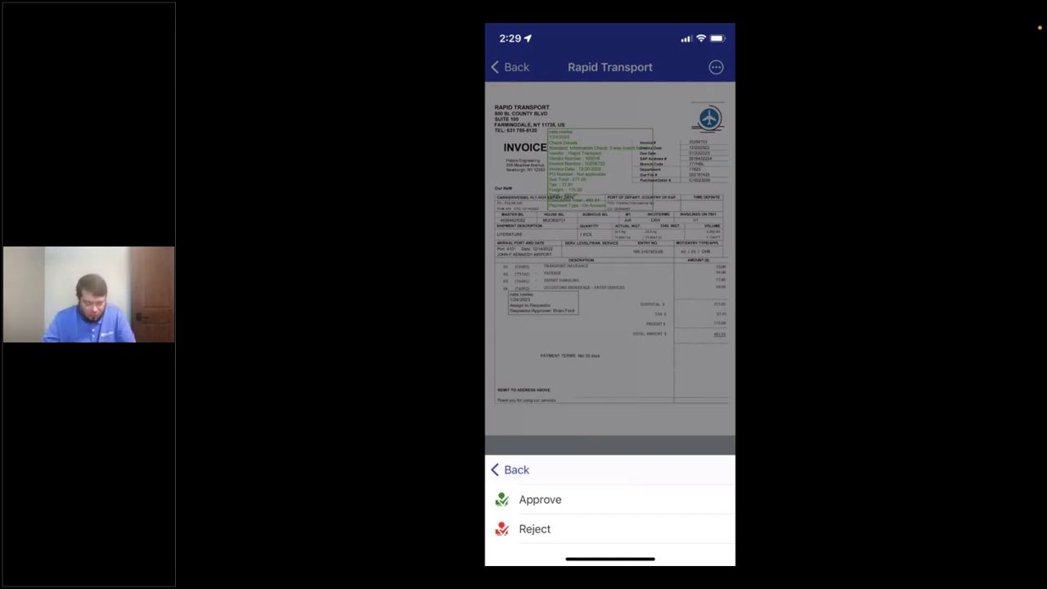
{"action": "left_click", "coordinate": [539, 499]}
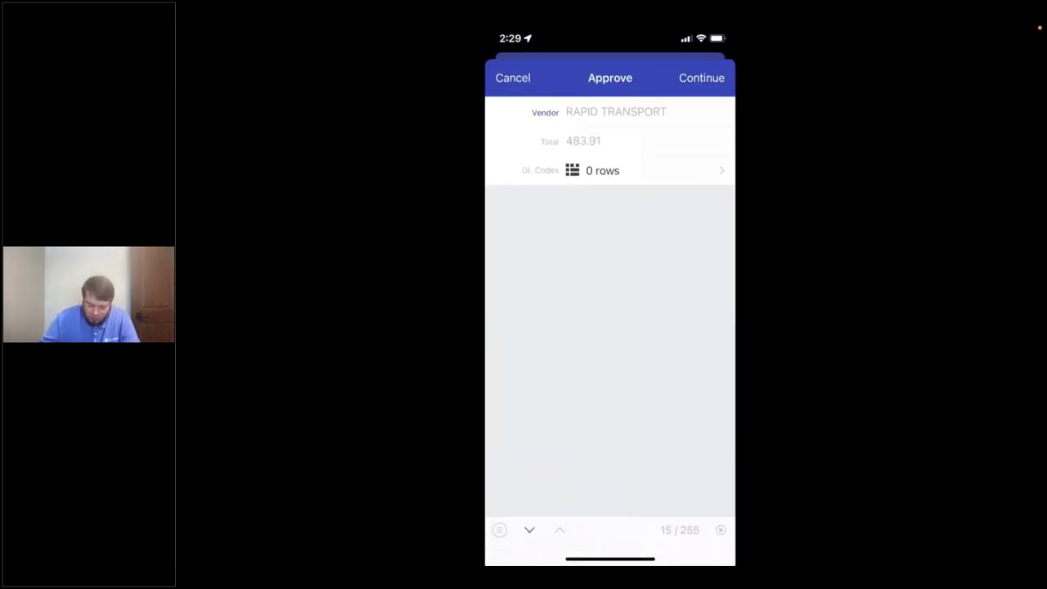
{"action": "left_click", "coordinate": [701, 78]}
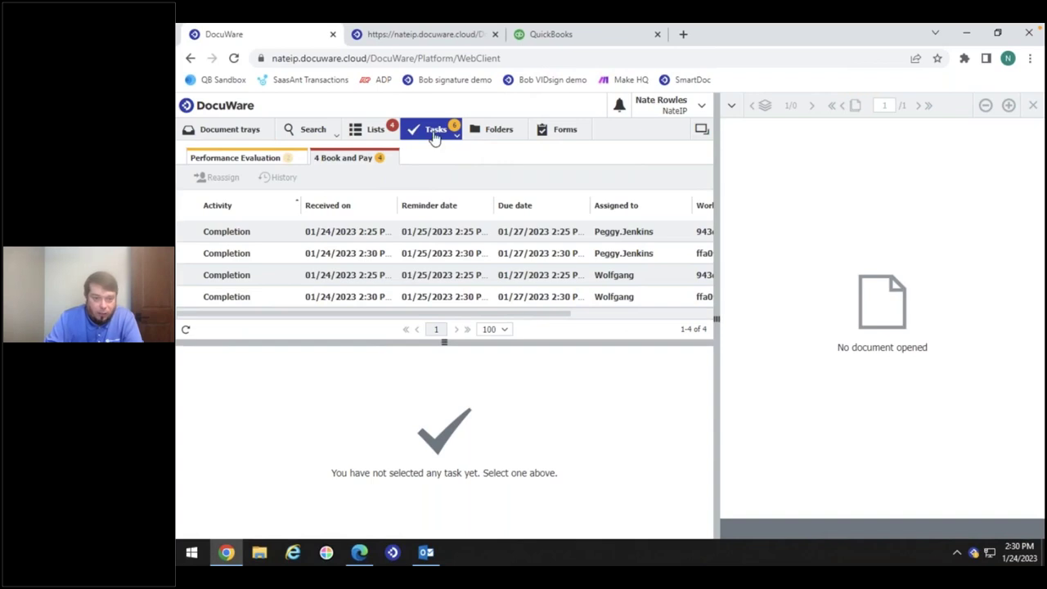
Switch the task view to Monitor tasks and show the 4 Book and Pay tab
{"action": "left_click", "coordinate": [456, 134]}
{"action": "left_click", "coordinate": [428, 151]}
{"action": "left_click", "coordinate": [456, 134]}
{"action": "left_click", "coordinate": [437, 192]}
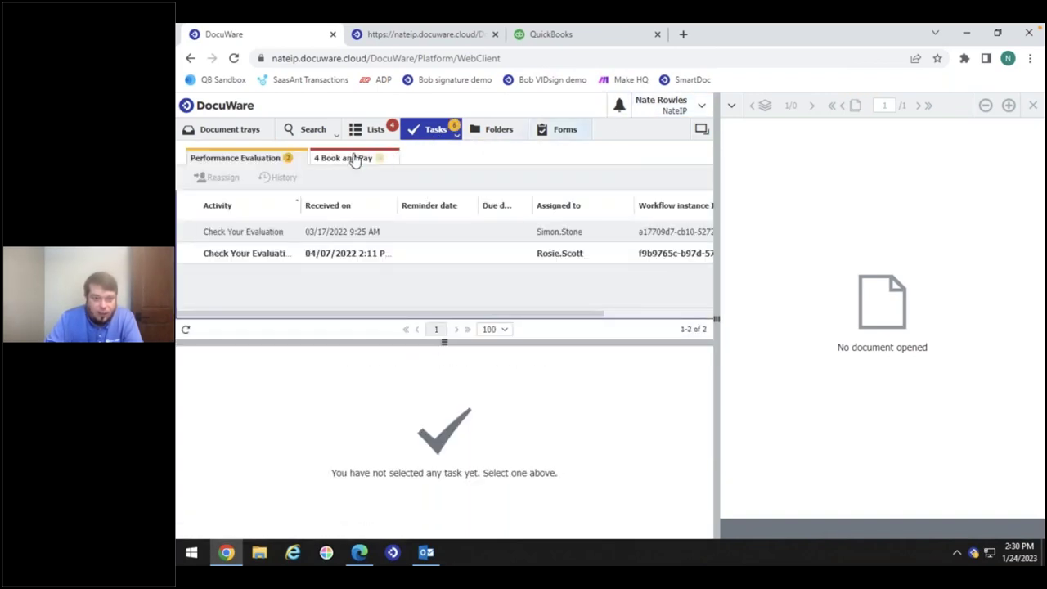
{"action": "left_click", "coordinate": [345, 158]}
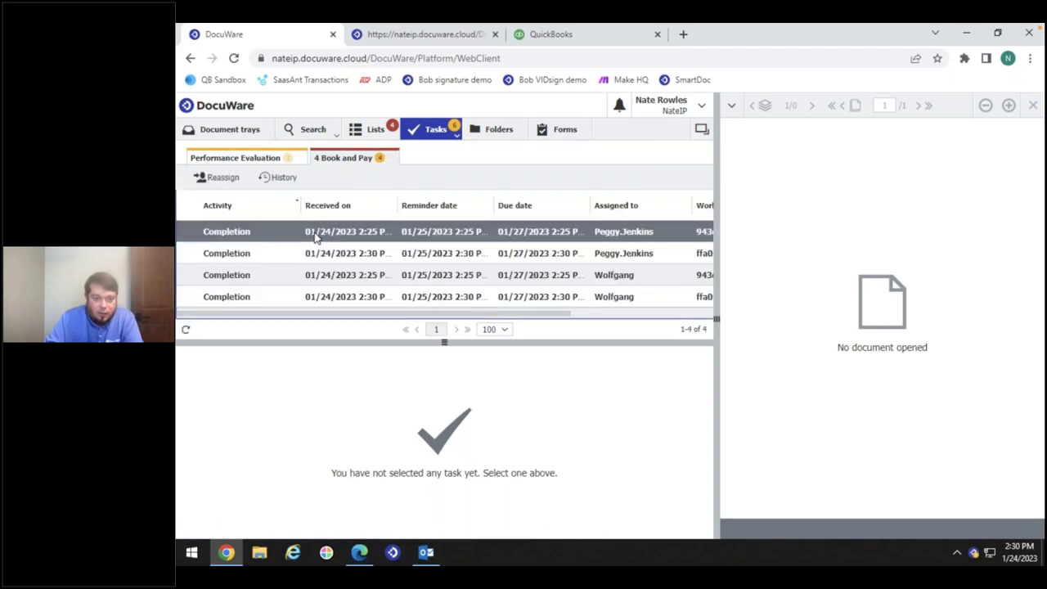
Open the Rapid Transport Completion task and enlarge the preview to check its approval stamp
{"action": "left_click", "coordinate": [315, 236]}
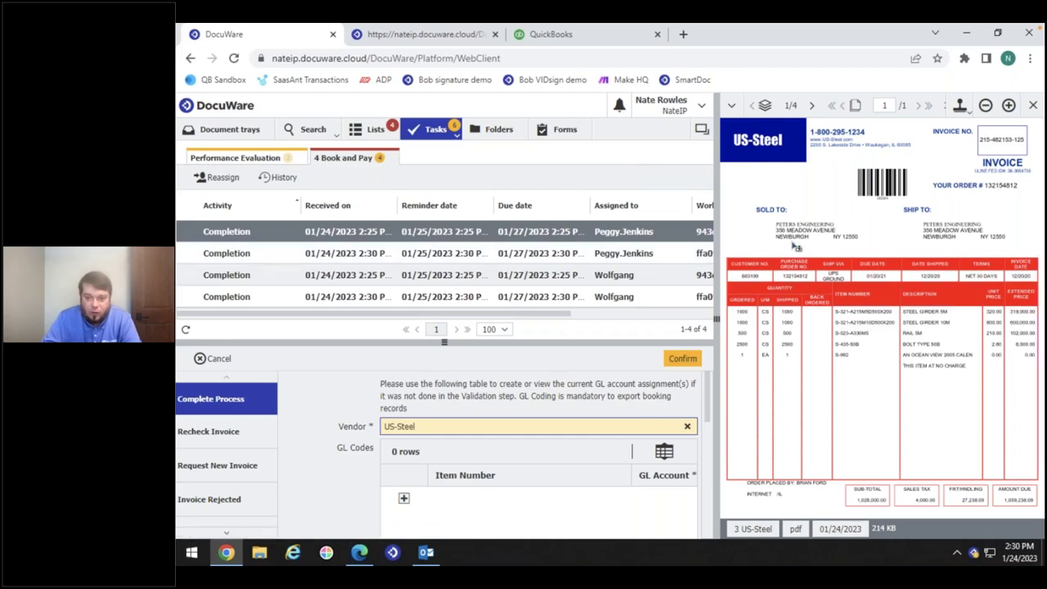
{"action": "left_click", "coordinate": [431, 255]}
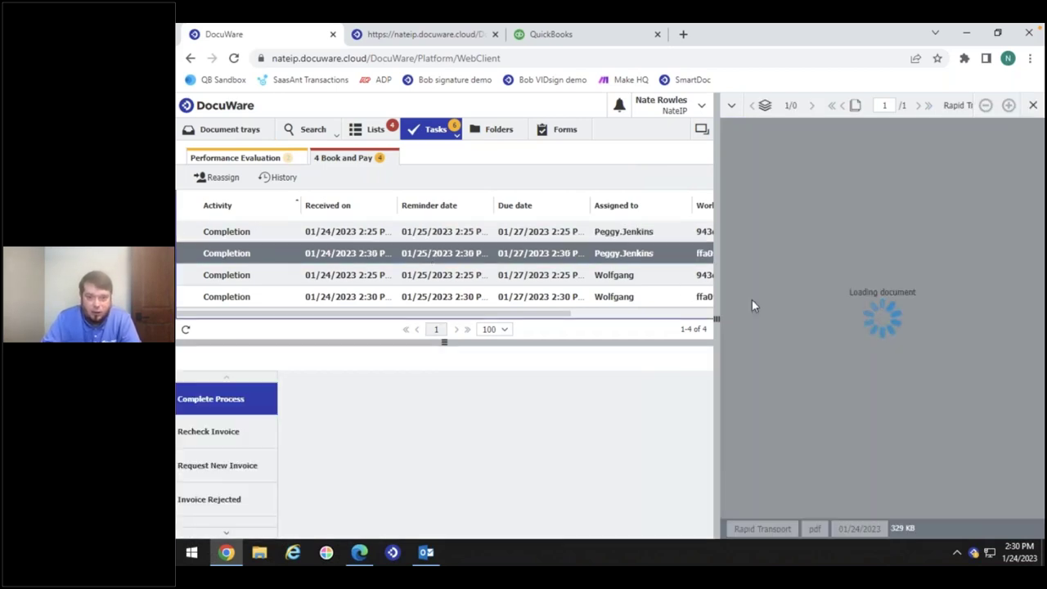
{"action": "left_click_drag", "start_coordinate": [716, 312], "coordinate": [516, 311]}
{"action": "scroll", "coordinate": [666, 341], "scroll_direction": "down", "scroll_amount": 4}
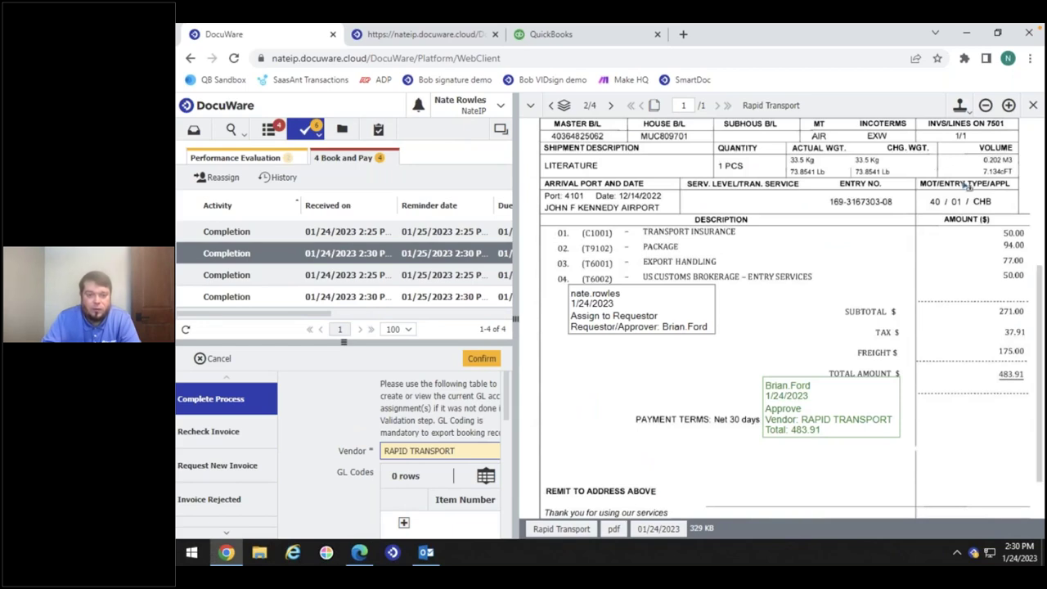
Close the invoice viewer and exit the DocuWare desktop apps from the tray icon
{"action": "left_click", "coordinate": [1033, 108]}
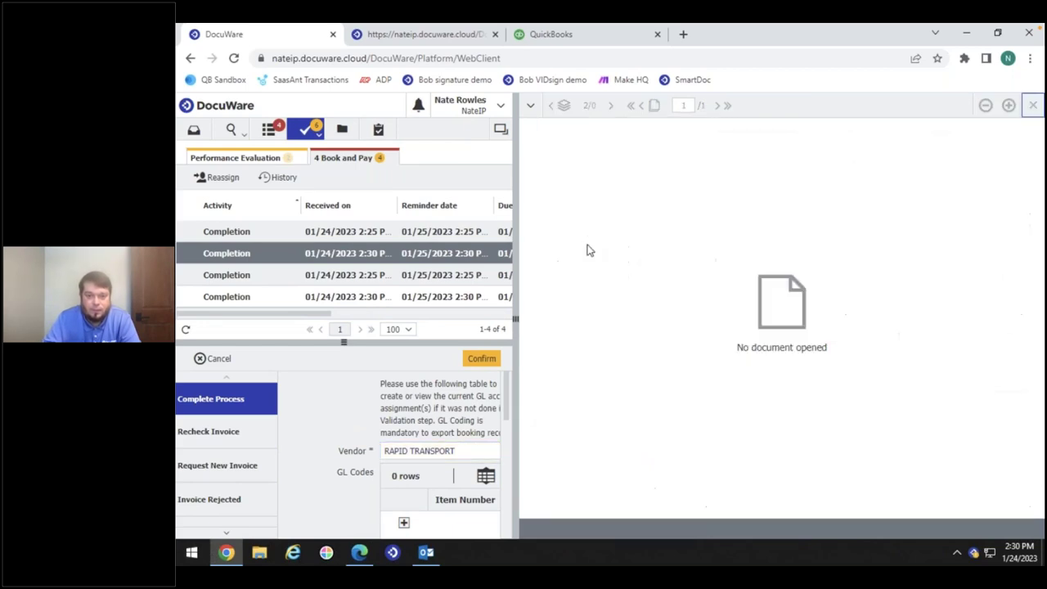
{"action": "left_click_drag", "start_coordinate": [516, 298], "coordinate": [615, 298]}
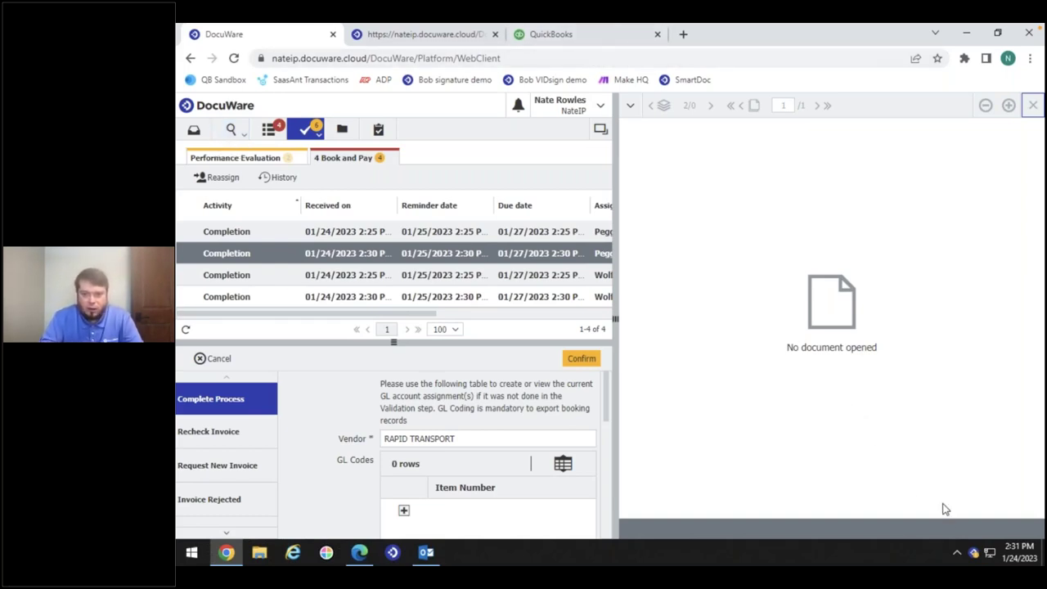
{"action": "right_click", "coordinate": [973, 552]}
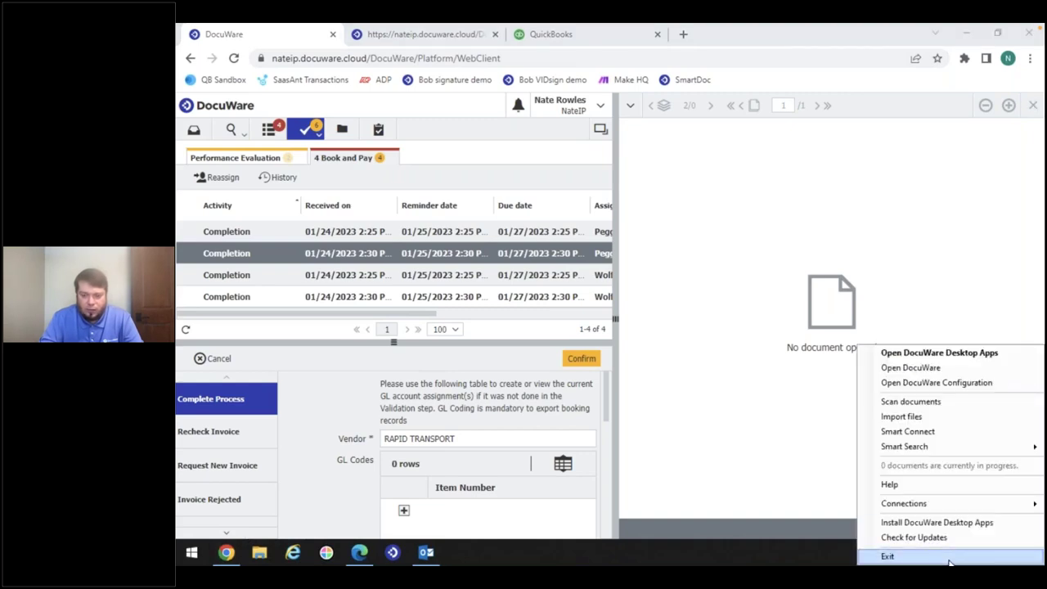
{"action": "left_click", "coordinate": [941, 555]}
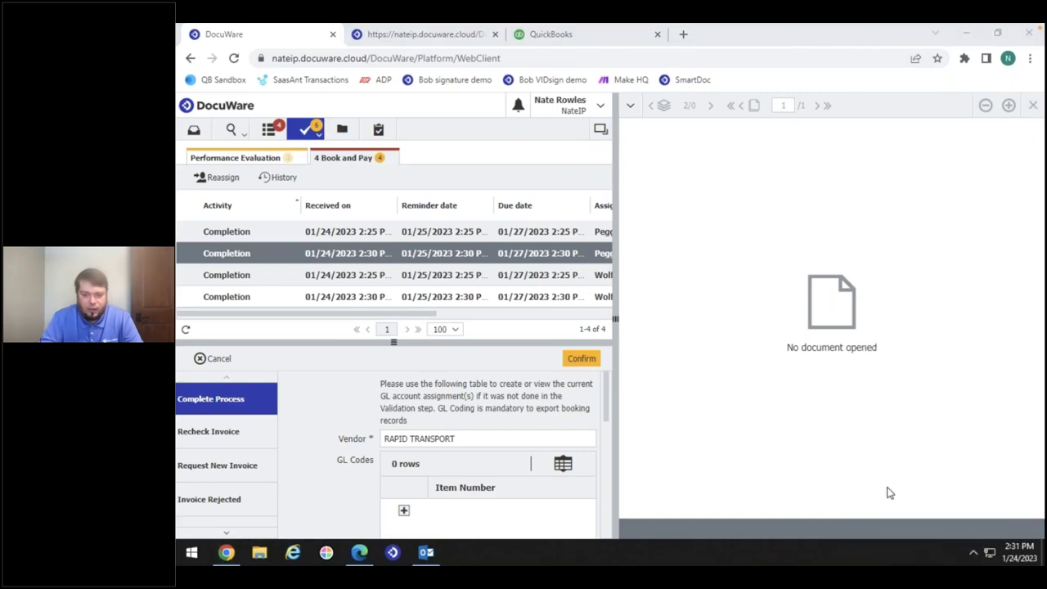
Switch to QuickBooks Online and open the Expenses transactions list
{"action": "left_click", "coordinate": [583, 36]}
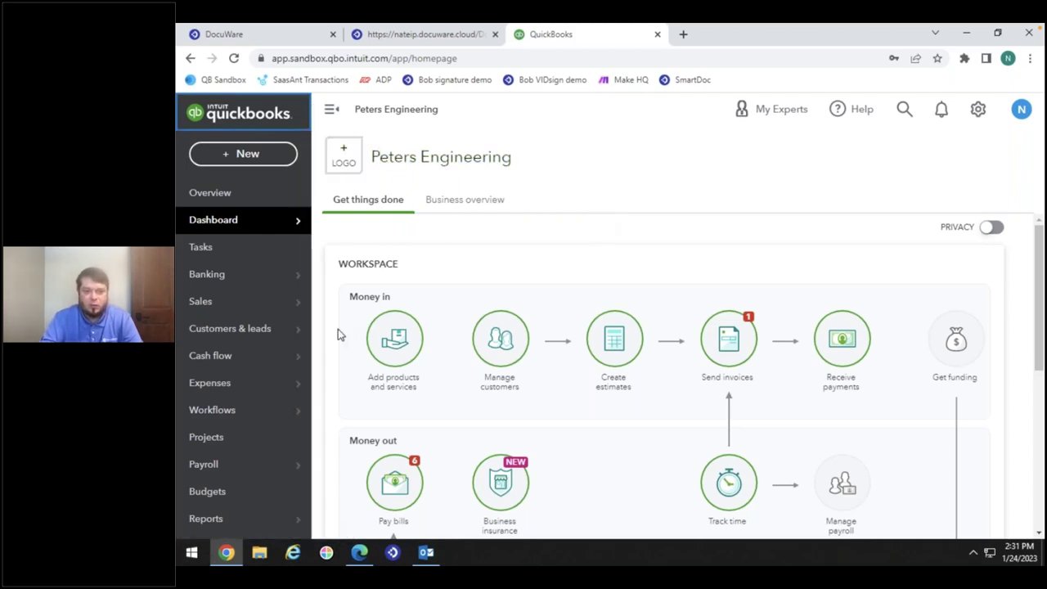
{"action": "mouse_move", "coordinate": [263, 390]}
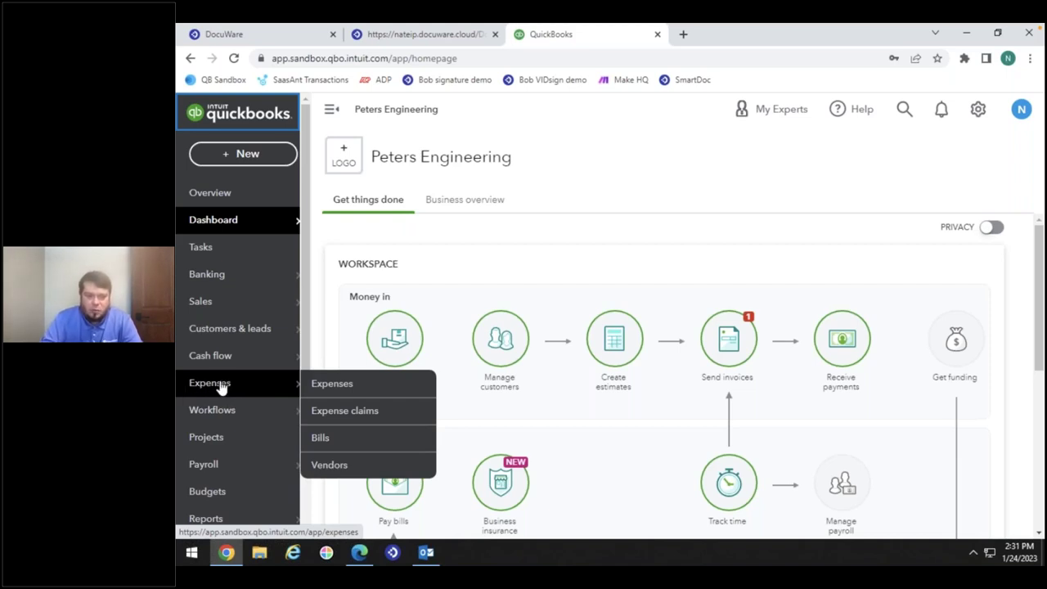
{"action": "left_click", "coordinate": [221, 384]}
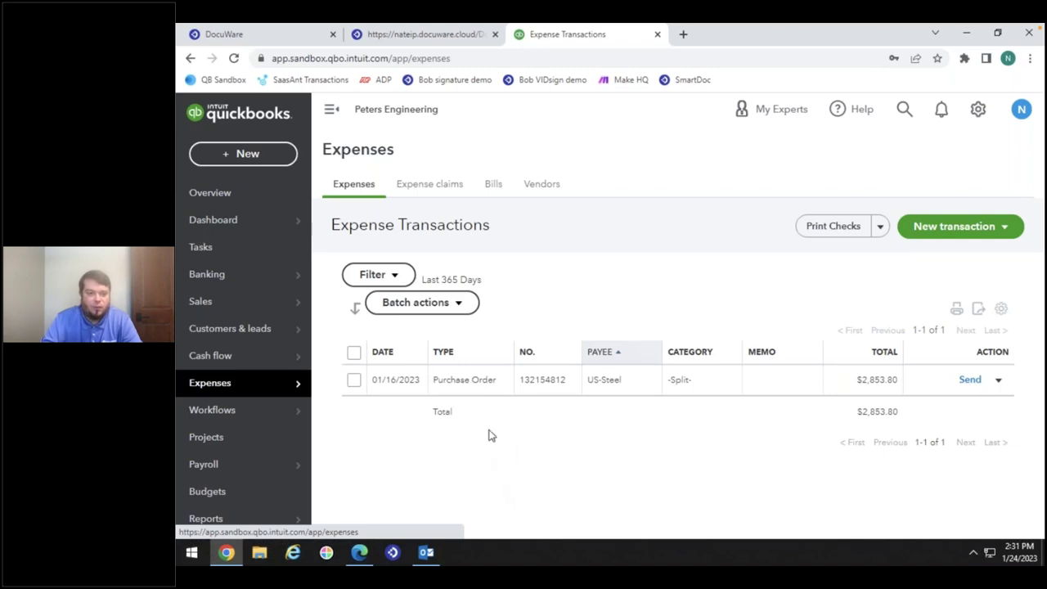
Open US-Steel purchase order 132154812, launch the DocuWare desktop integration, and select the PO number
{"action": "left_click", "coordinate": [483, 382]}
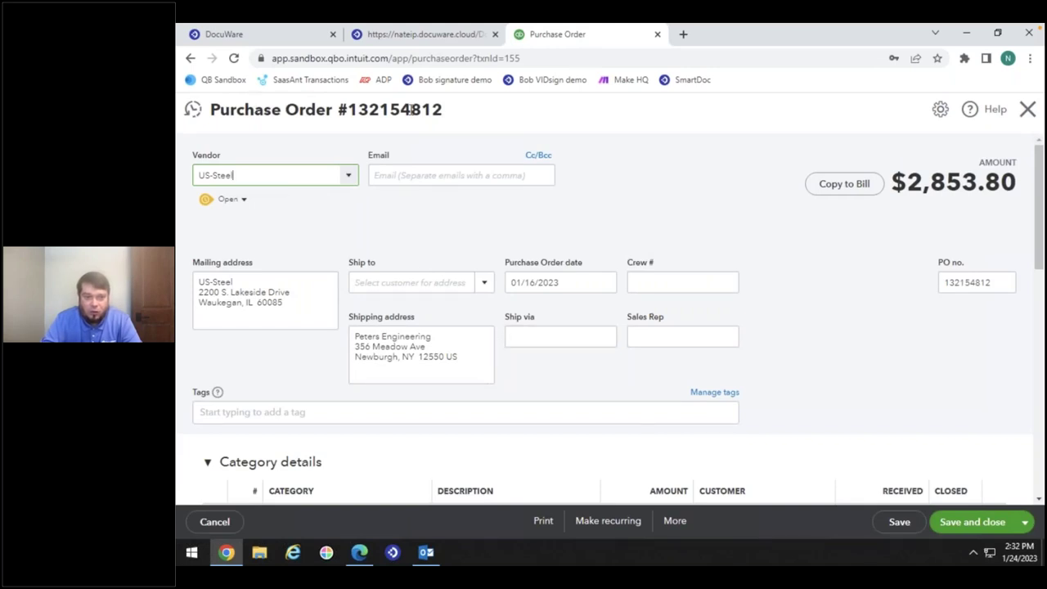
{"action": "scroll", "coordinate": [351, 397], "scroll_direction": "down", "scroll_amount": 5}
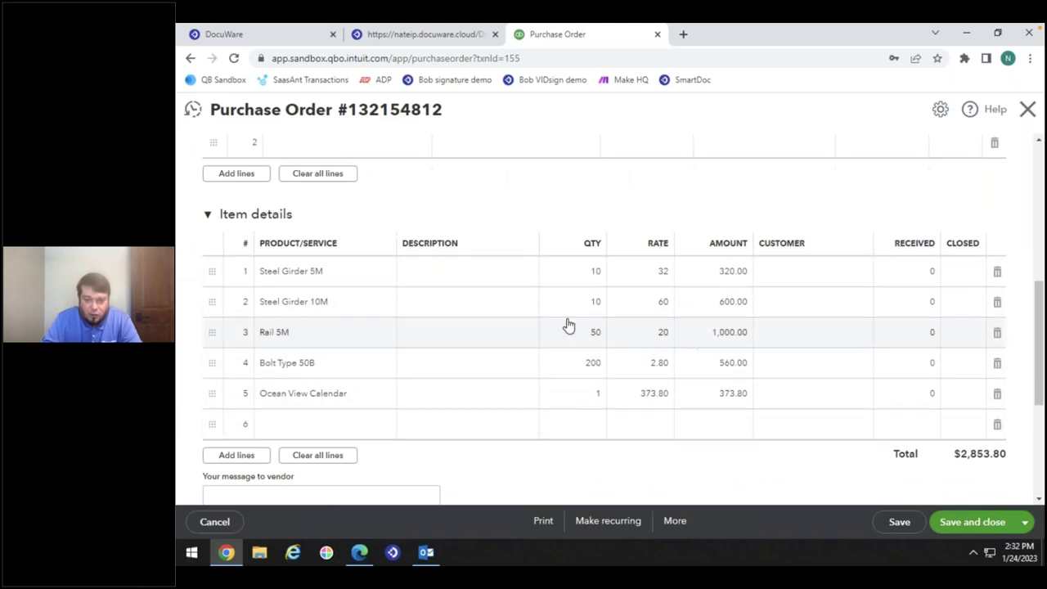
{"action": "scroll", "coordinate": [624, 237], "scroll_direction": "up", "scroll_amount": 5}
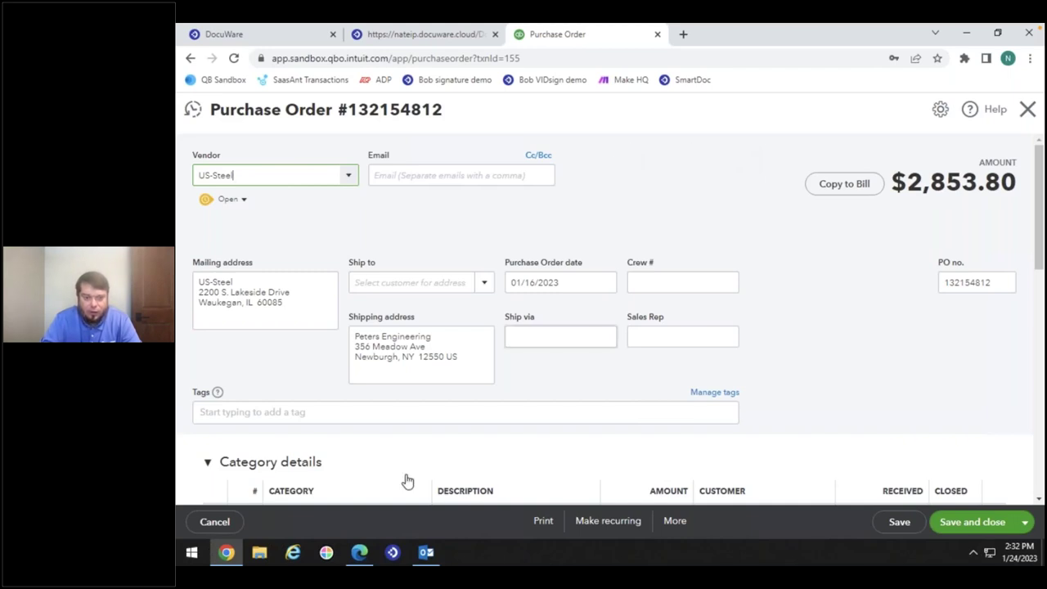
{"action": "left_click", "coordinate": [392, 553]}
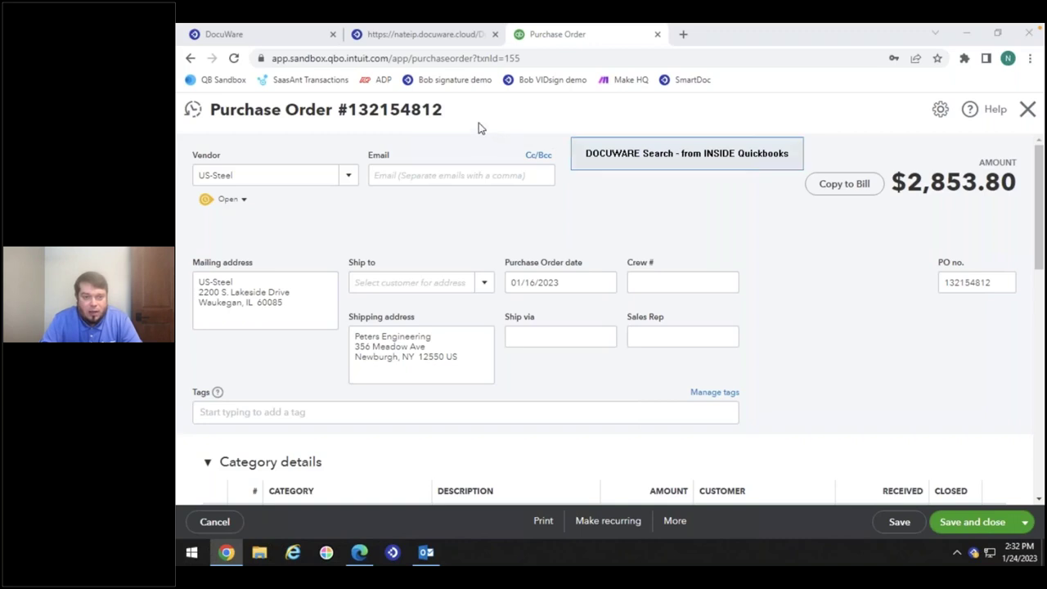
{"action": "left_click_drag", "start_coordinate": [442, 111], "coordinate": [350, 120]}
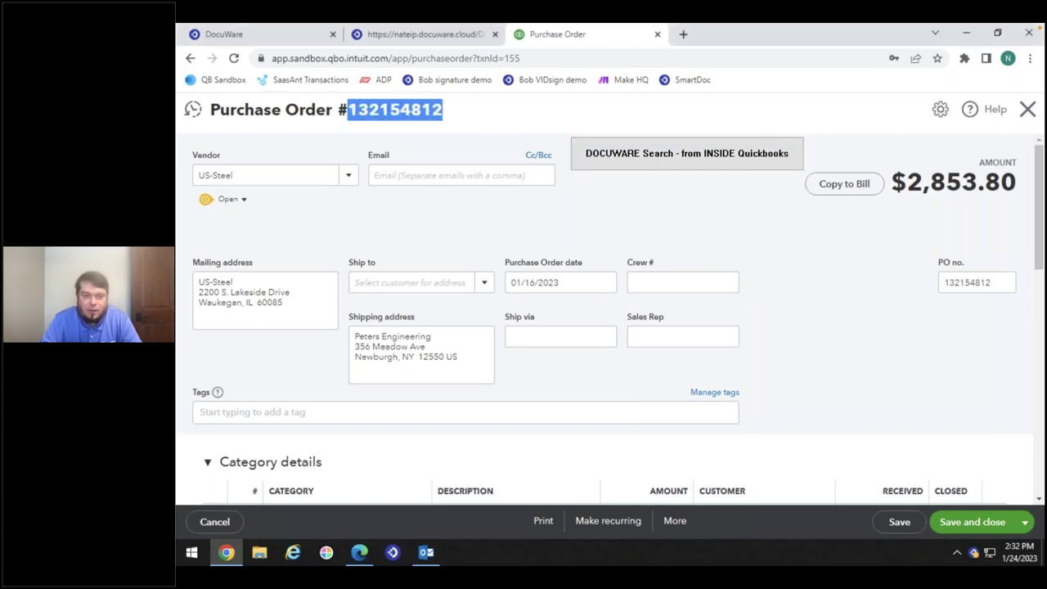
{"action": "left_click", "coordinate": [350, 119]}
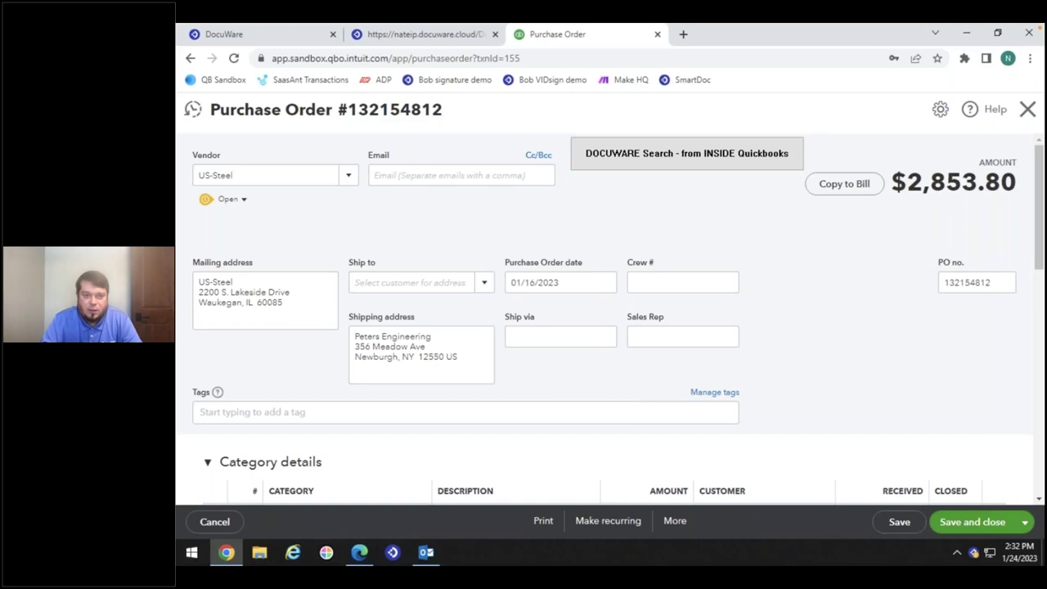
Search DocuWare for order 132154812 and review its Order Out and Delivery Note In documents
{"action": "left_click", "coordinate": [612, 157]}
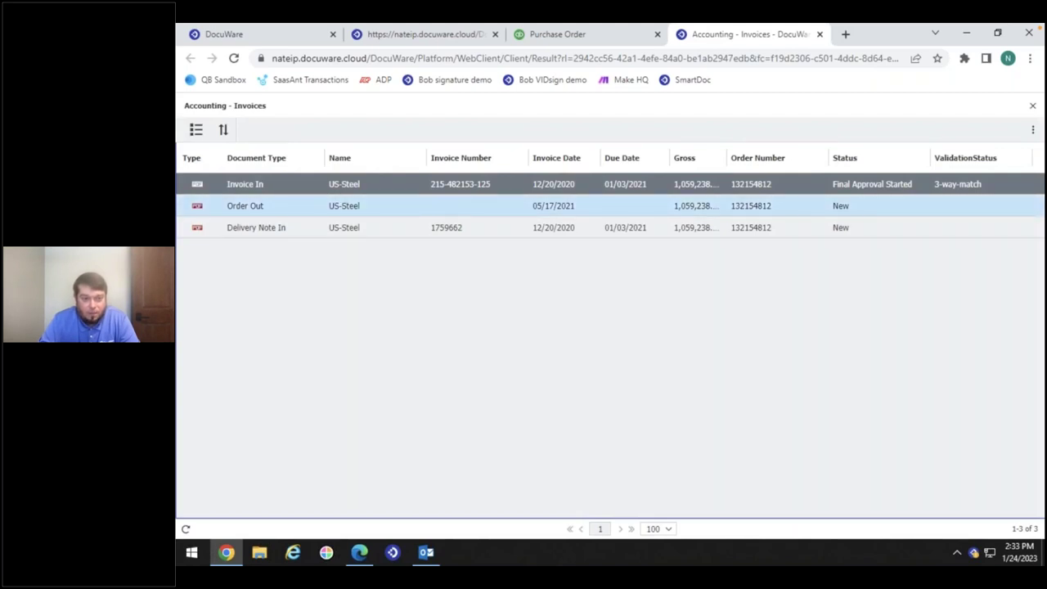
{"action": "left_click", "coordinate": [286, 205]}
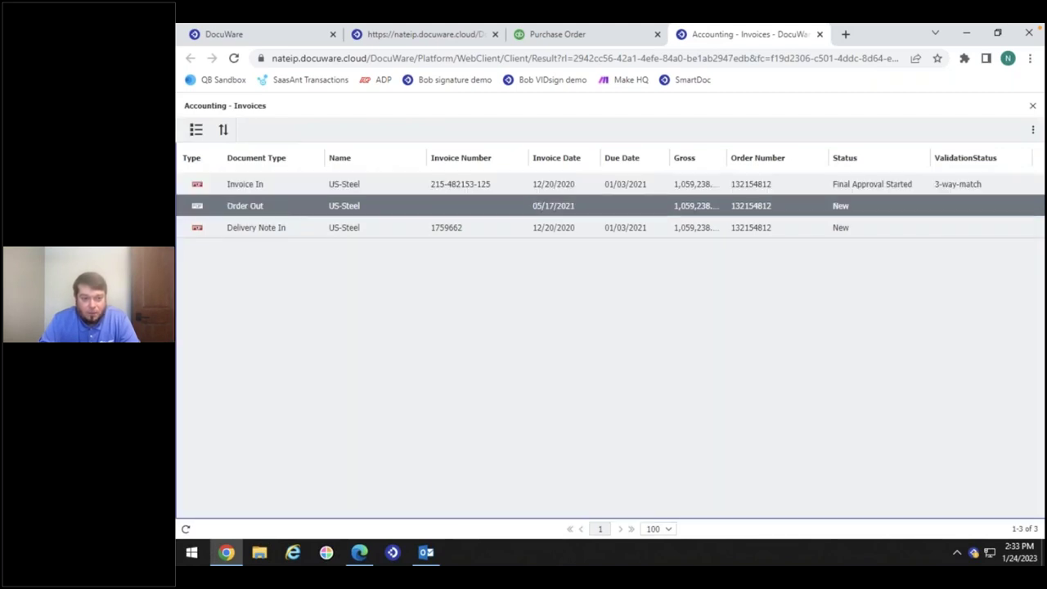
{"action": "left_click", "coordinate": [287, 228]}
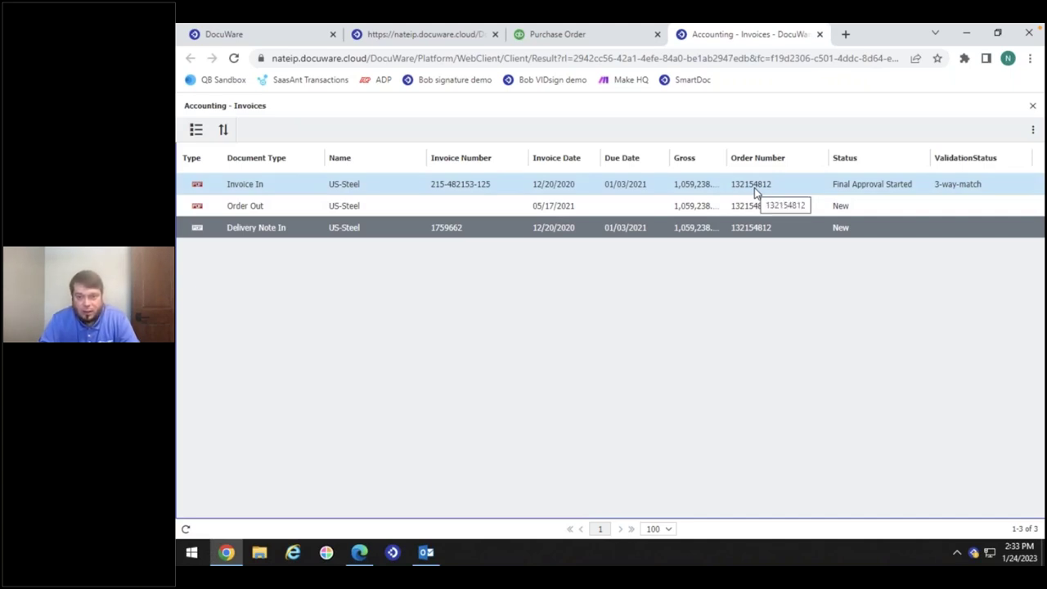
Close the results and purchase order, return to the QuickBooks dashboard, then switch to DocuWare
{"action": "left_click", "coordinate": [819, 35]}
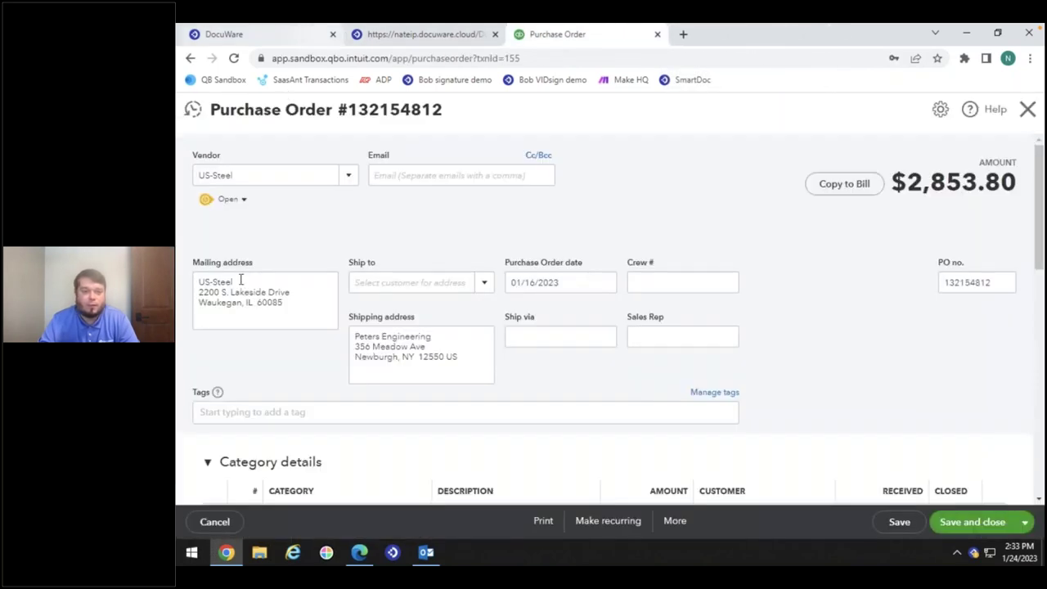
{"action": "left_click", "coordinate": [216, 522]}
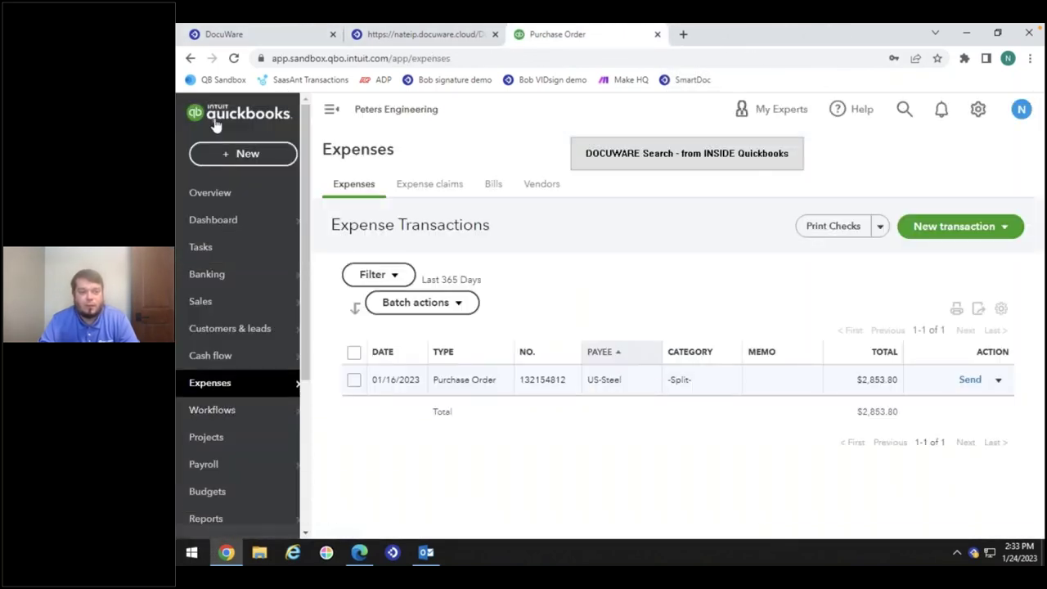
{"action": "left_click", "coordinate": [216, 123]}
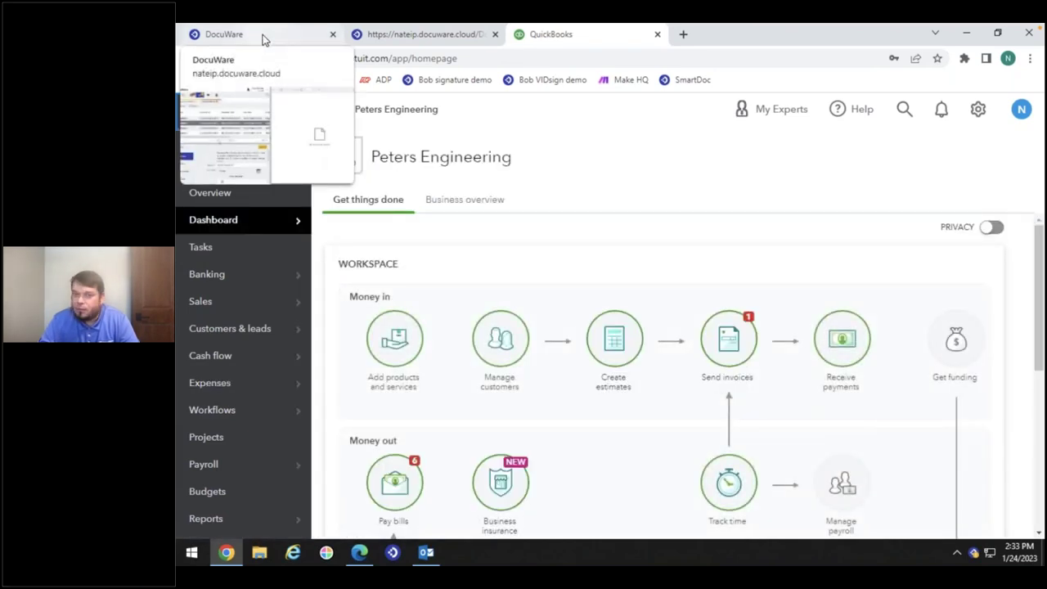
{"action": "left_click", "coordinate": [264, 40]}
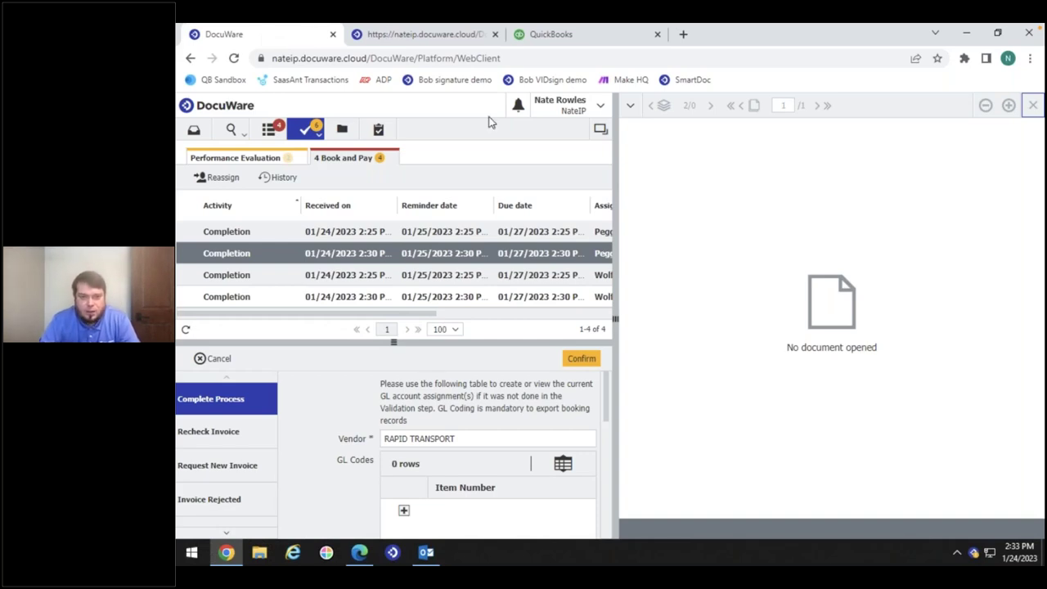
Search Accounting - Invoices for Invoice In from RAPID TRANSPORT and open invoice 30256722
{"action": "left_click_drag", "start_coordinate": [615, 163], "coordinate": [643, 162]}
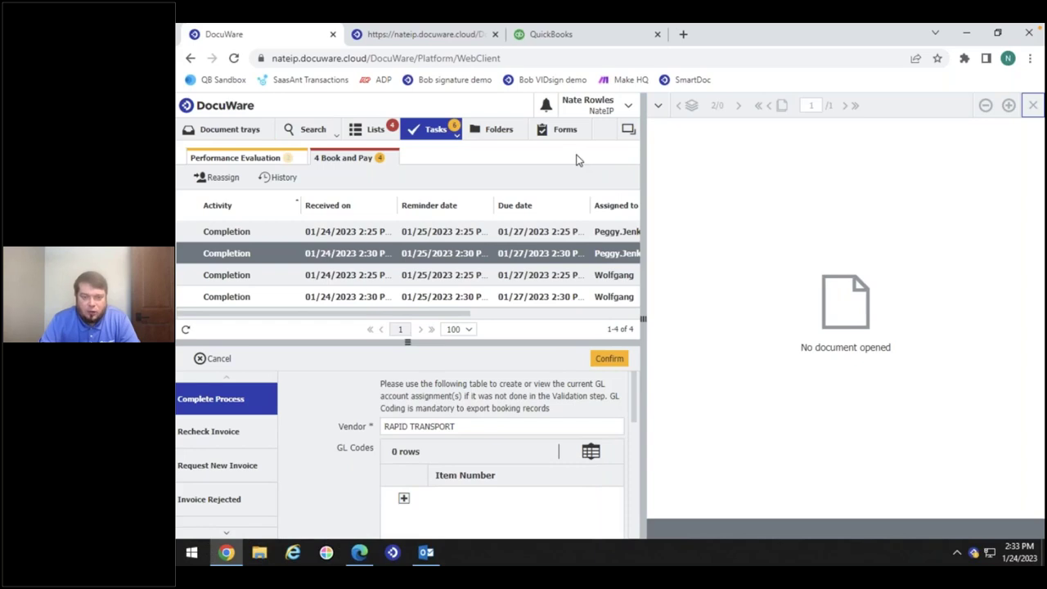
{"action": "left_click", "coordinate": [311, 134]}
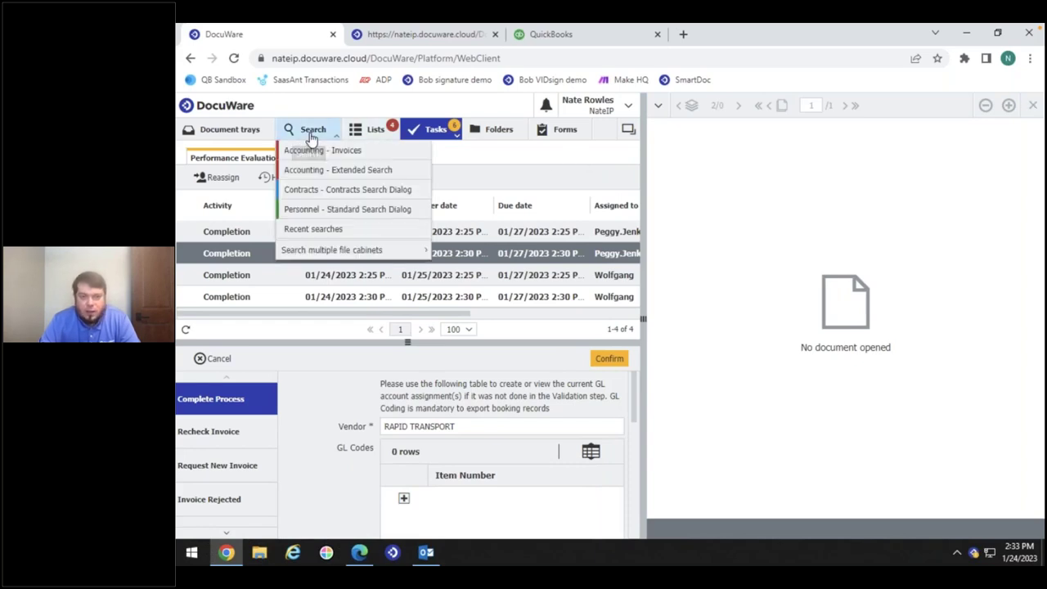
{"action": "left_click", "coordinate": [370, 152]}
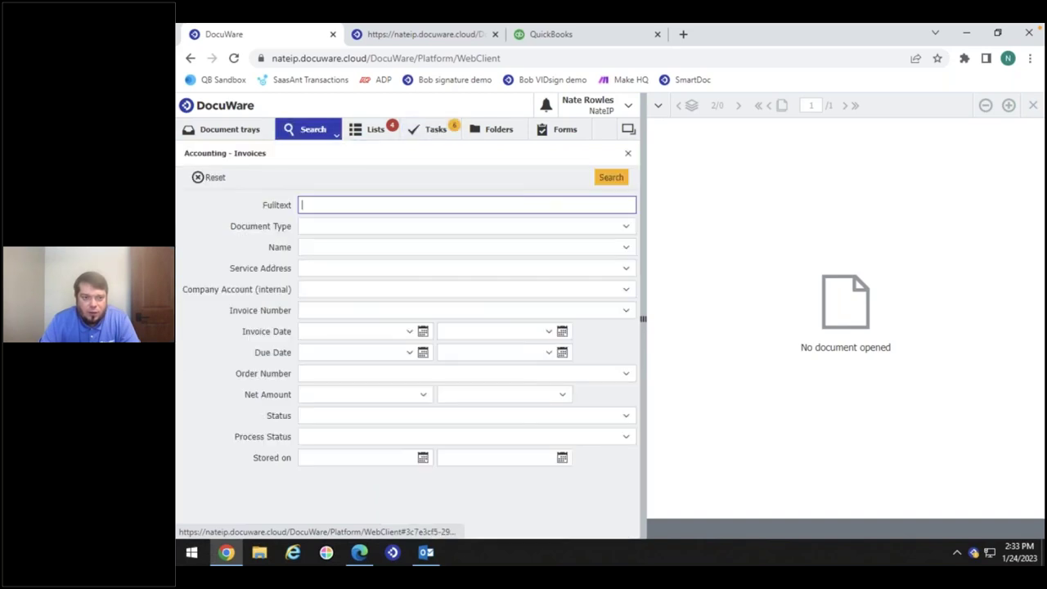
{"action": "left_click", "coordinate": [342, 225]}
{"action": "type", "text": "in"}
{"action": "left_click", "coordinate": [355, 268]}
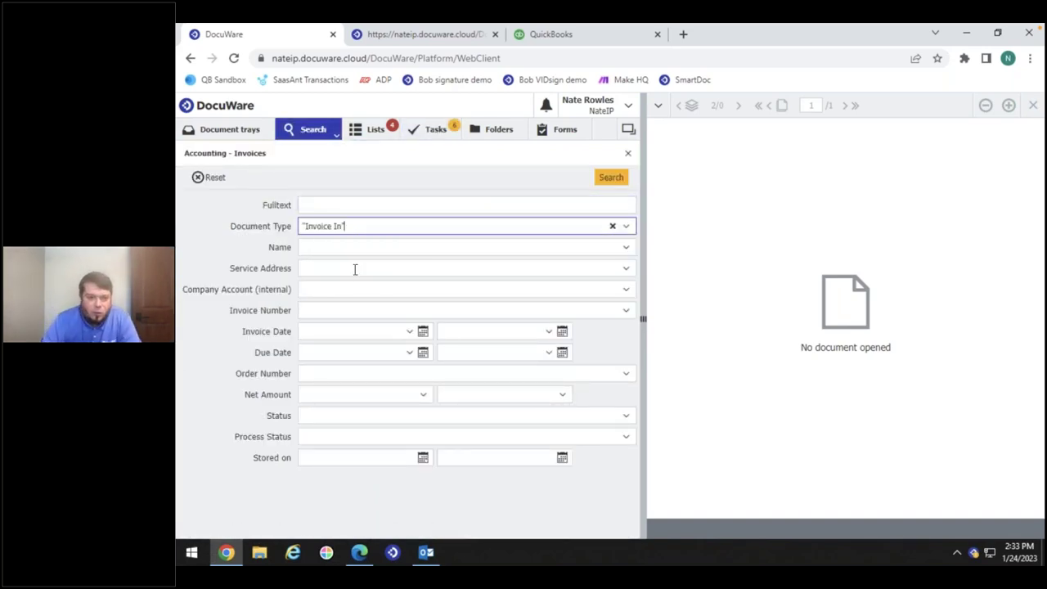
{"action": "left_click", "coordinate": [342, 247]}
{"action": "type", "text": "r"}
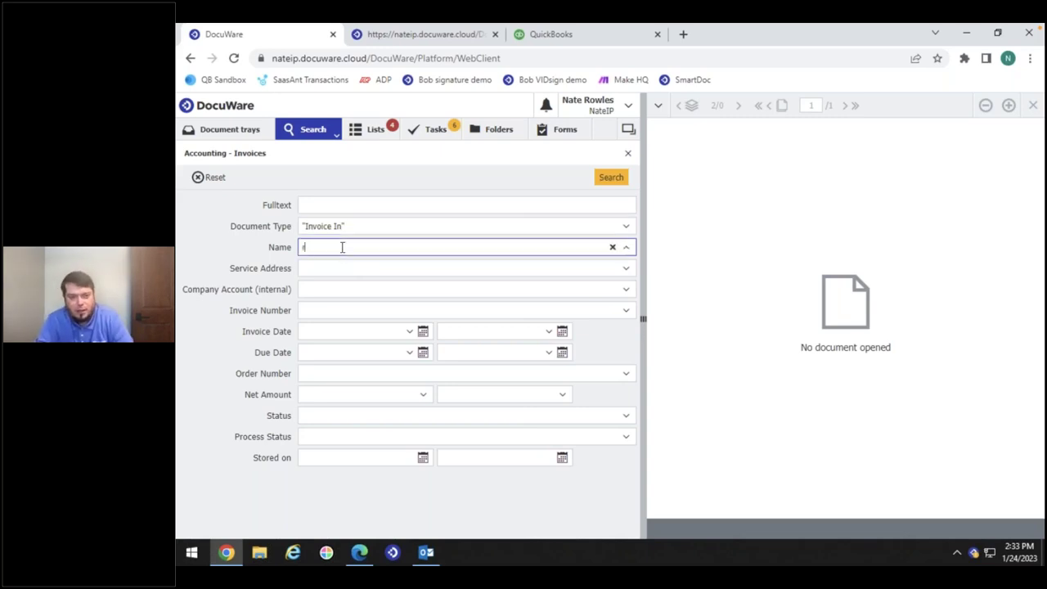
{"action": "left_click", "coordinate": [361, 267]}
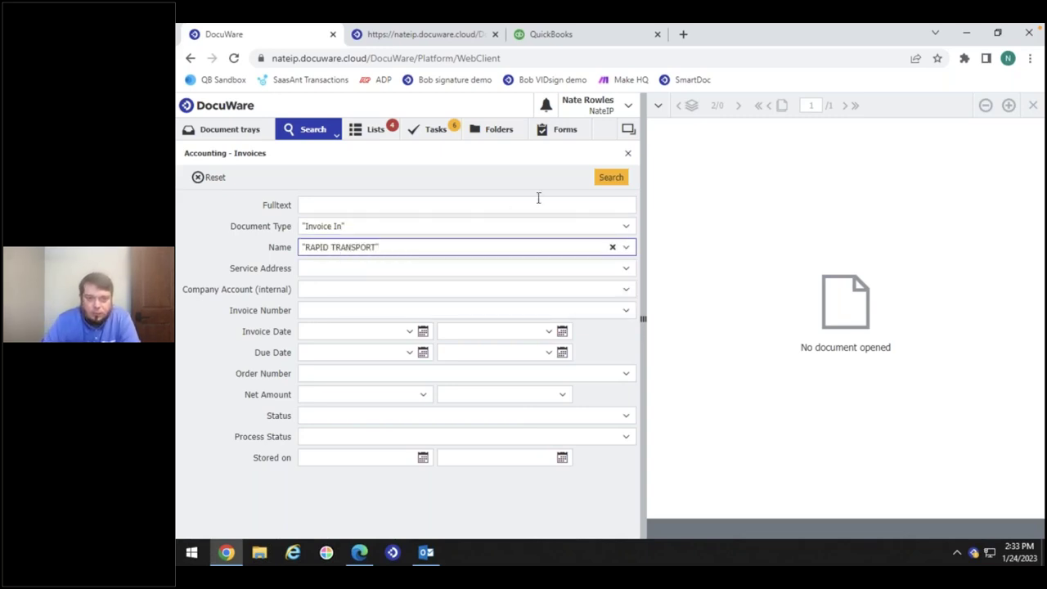
{"action": "left_click", "coordinate": [623, 178]}
{"action": "left_click", "coordinate": [284, 236]}
Open the Rapid Transport invoice's history and inspect its workflow steps, End and Check Details
{"action": "right_click", "coordinate": [284, 237]}
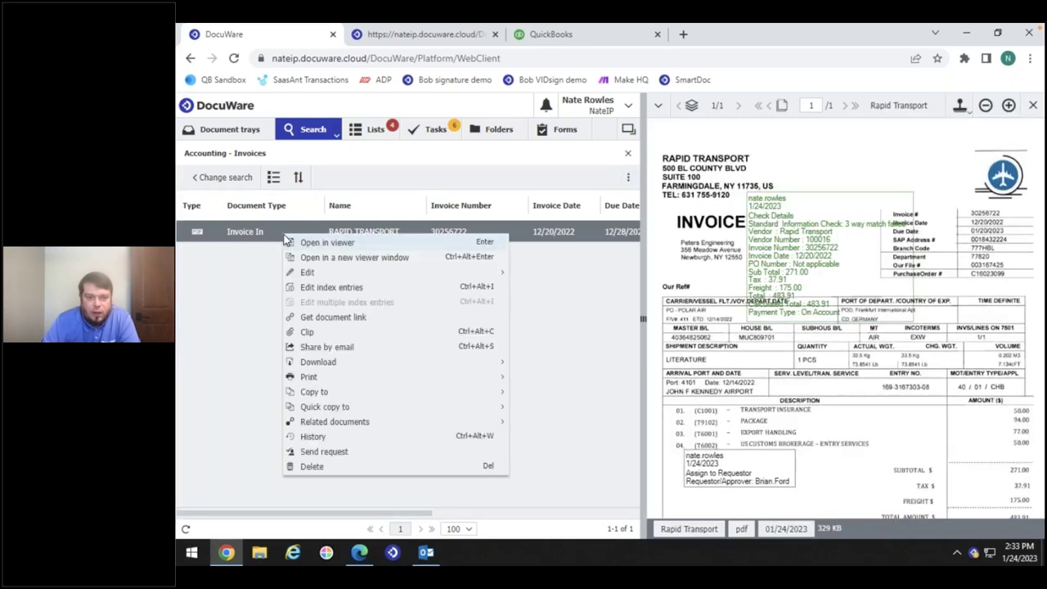
{"action": "left_click", "coordinate": [304, 437]}
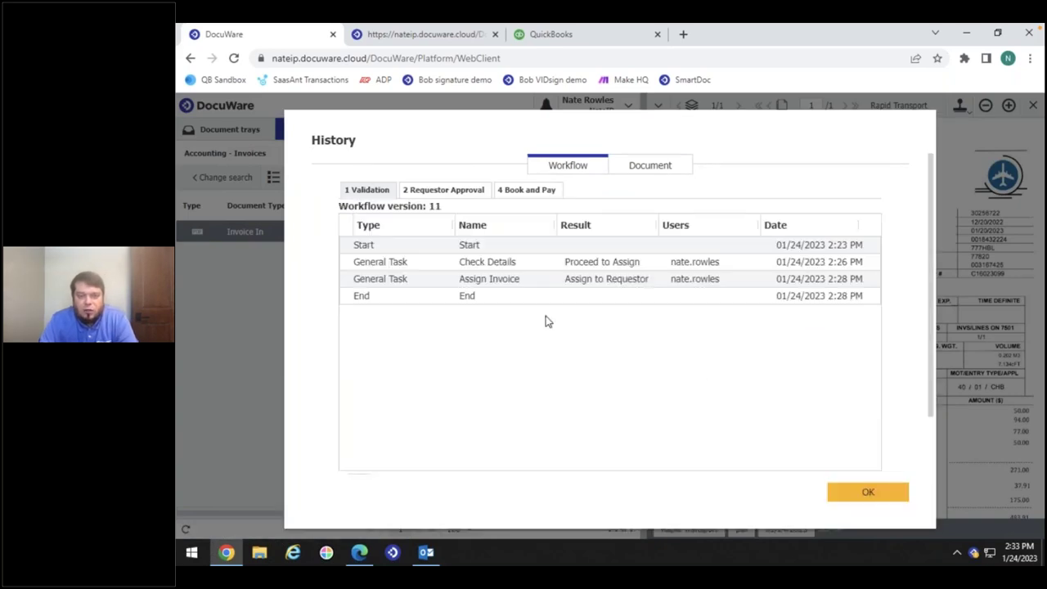
{"action": "left_click", "coordinate": [615, 304]}
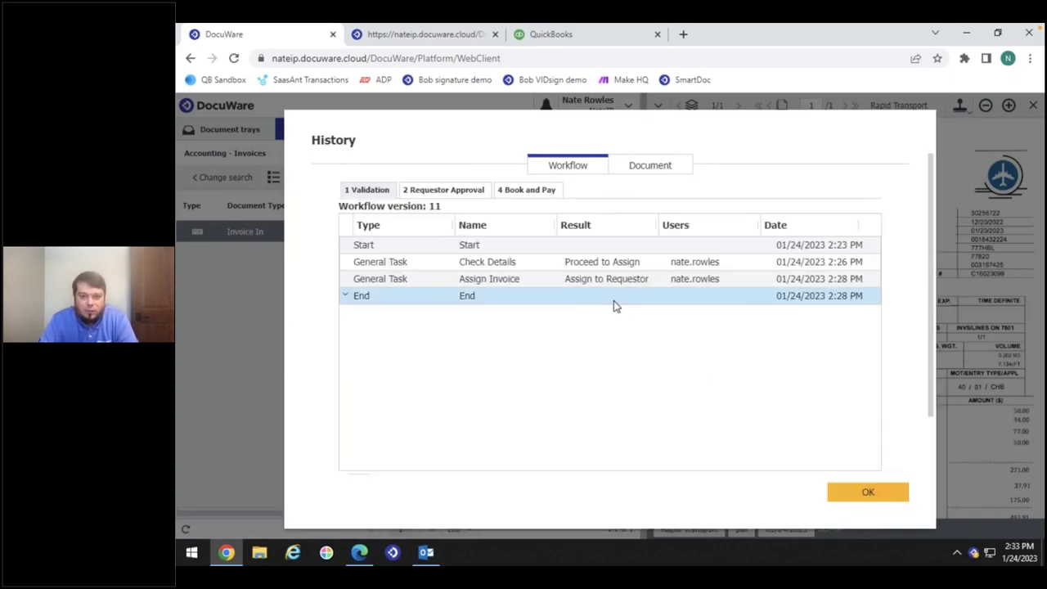
{"action": "left_click", "coordinate": [589, 168]}
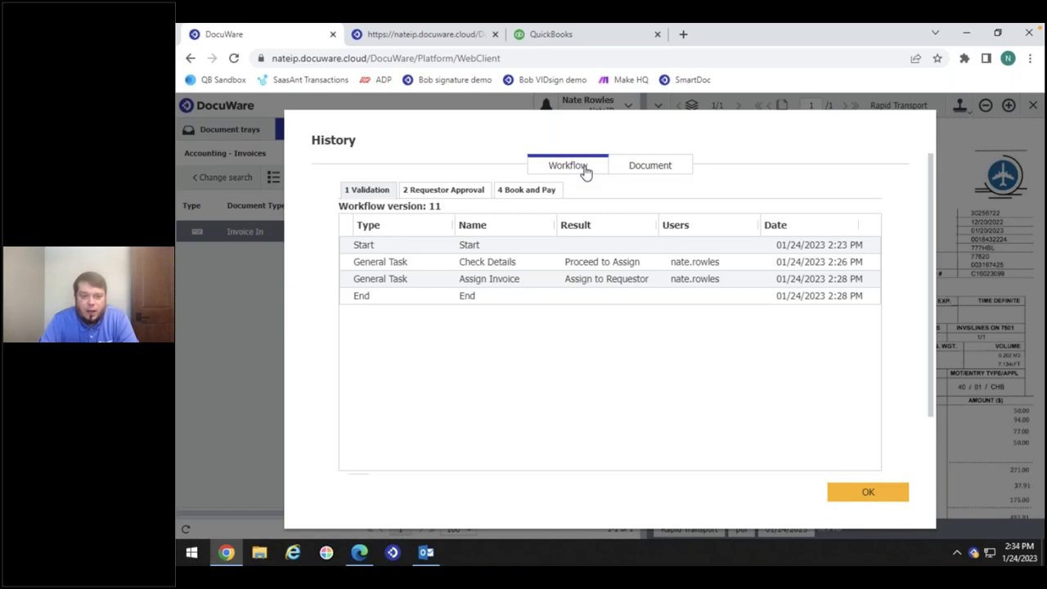
{"action": "left_click", "coordinate": [455, 267]}
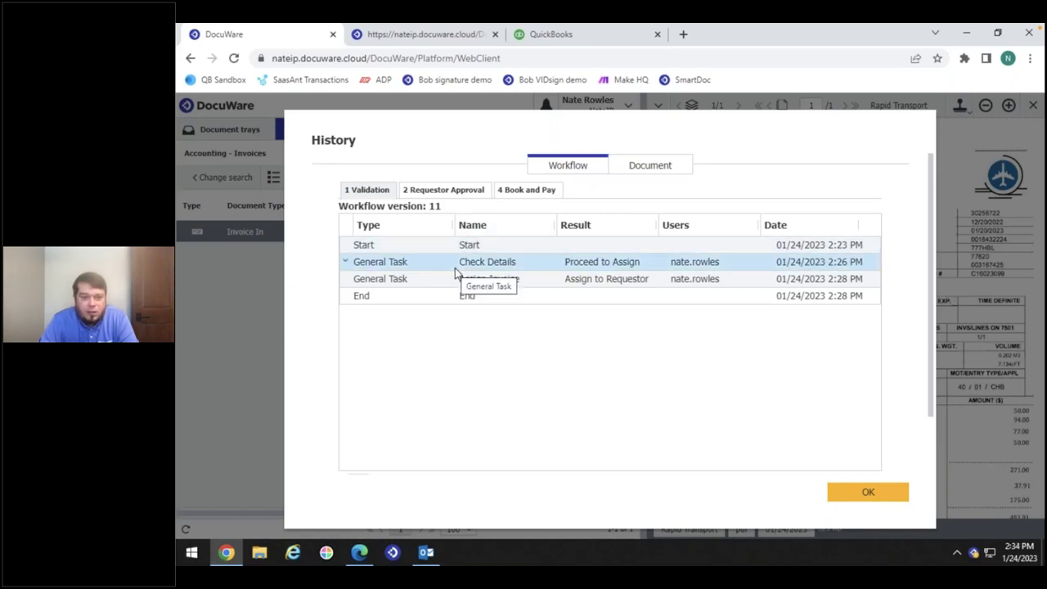
{"action": "left_click", "coordinate": [333, 198]}
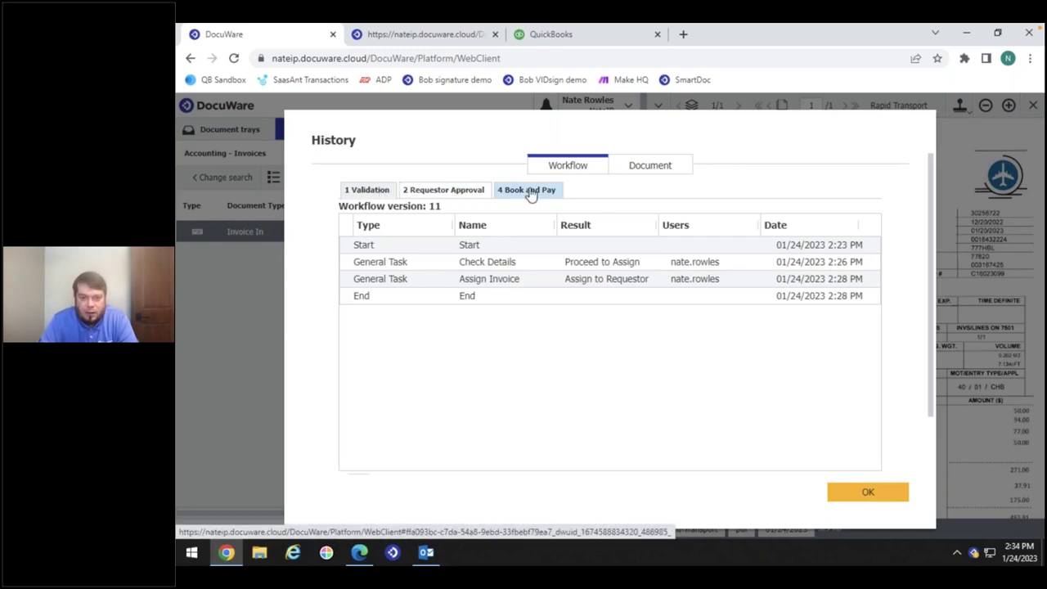
Browse the invoice's event history: Open, Edit Annotations and Edit Index Data on 01/24/2023
{"action": "left_click", "coordinate": [639, 168]}
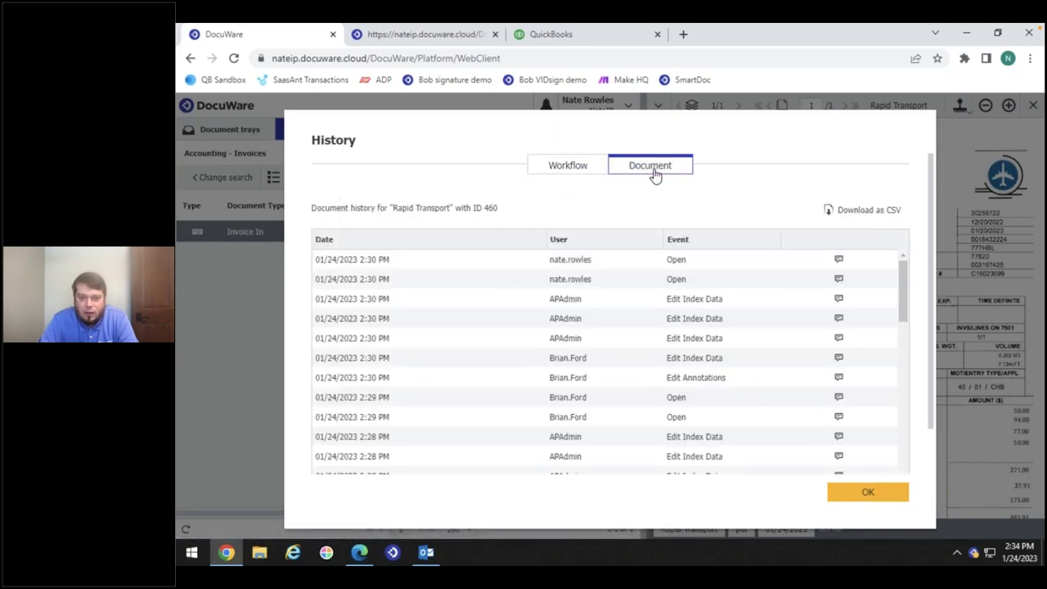
{"action": "left_click_drag", "start_coordinate": [906, 273], "coordinate": [905, 405]}
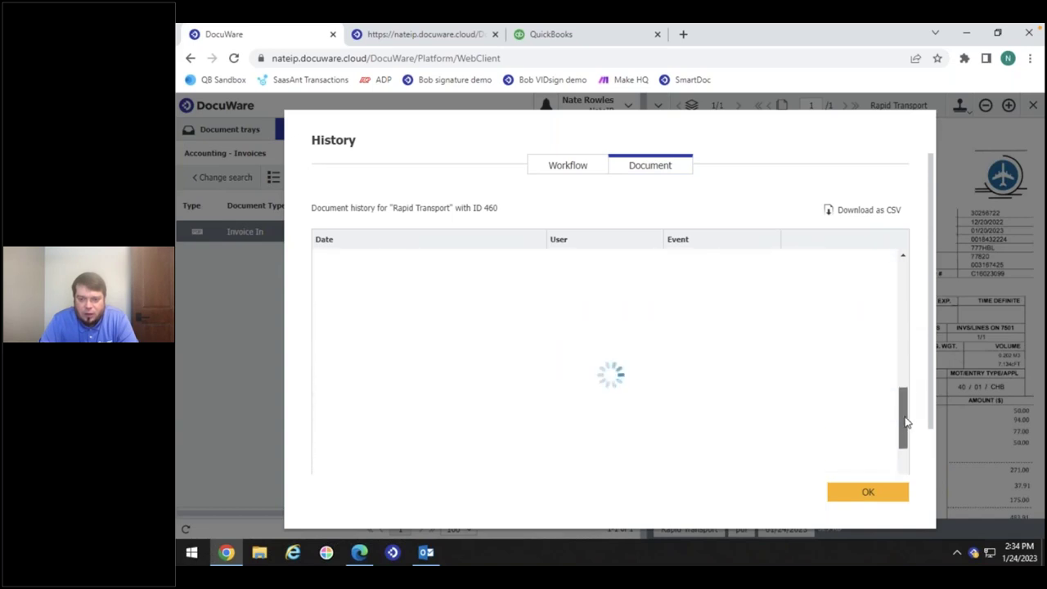
{"action": "scroll", "coordinate": [554, 351], "scroll_direction": "down", "scroll_amount": 2}
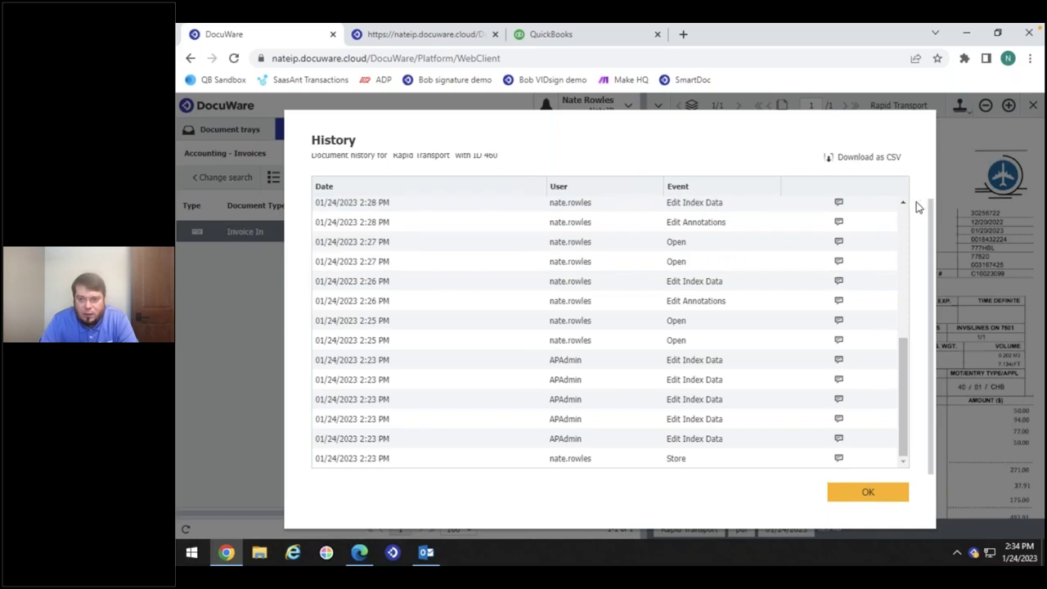
{"action": "left_click", "coordinate": [903, 202]}
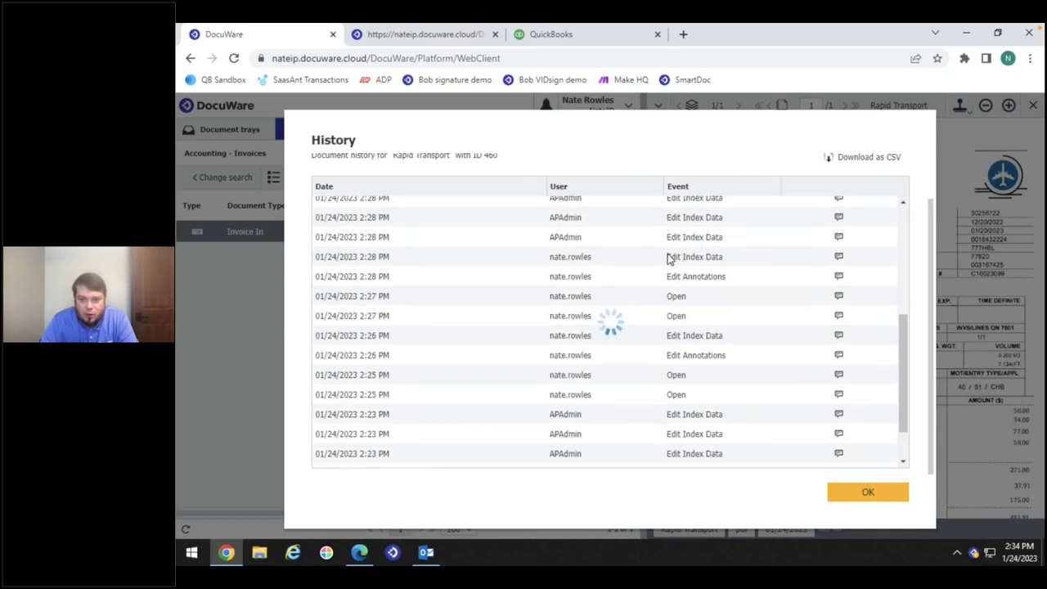
{"action": "mouse_move", "coordinate": [841, 258]}
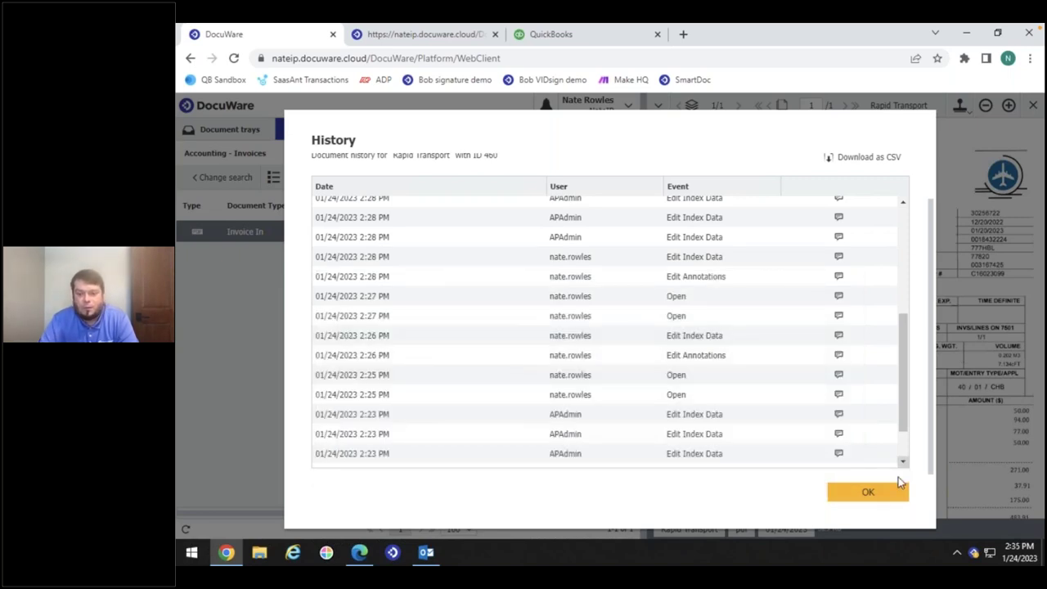
Close the History dialog to return to invoice 30256722 beside the Accounting - Invoices results
{"action": "left_click", "coordinate": [897, 496]}
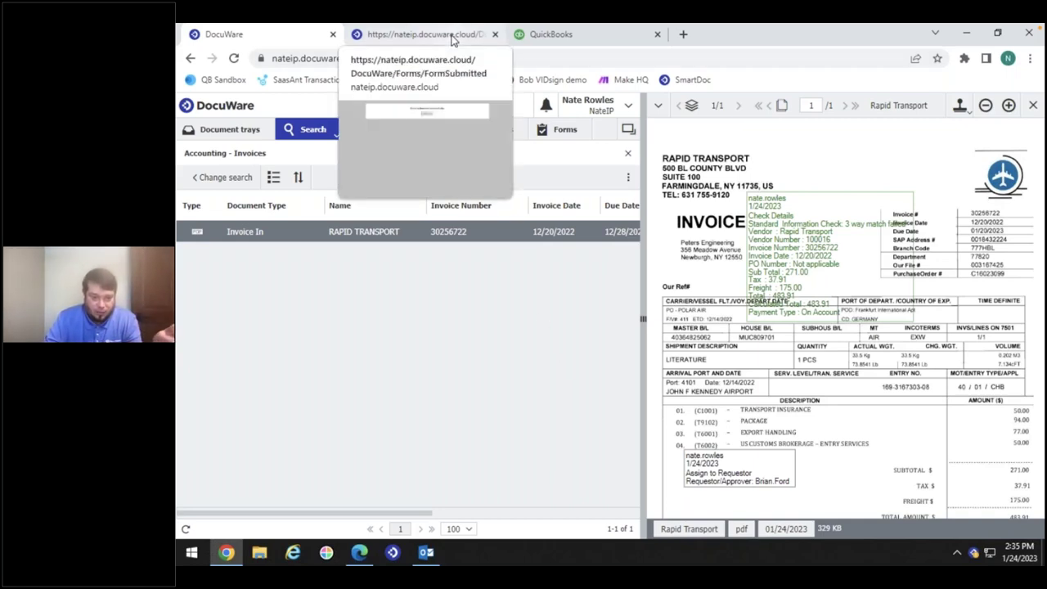
Sign in to the HR web client in Edge as another user and list the available searches
{"action": "left_click", "coordinate": [360, 553]}
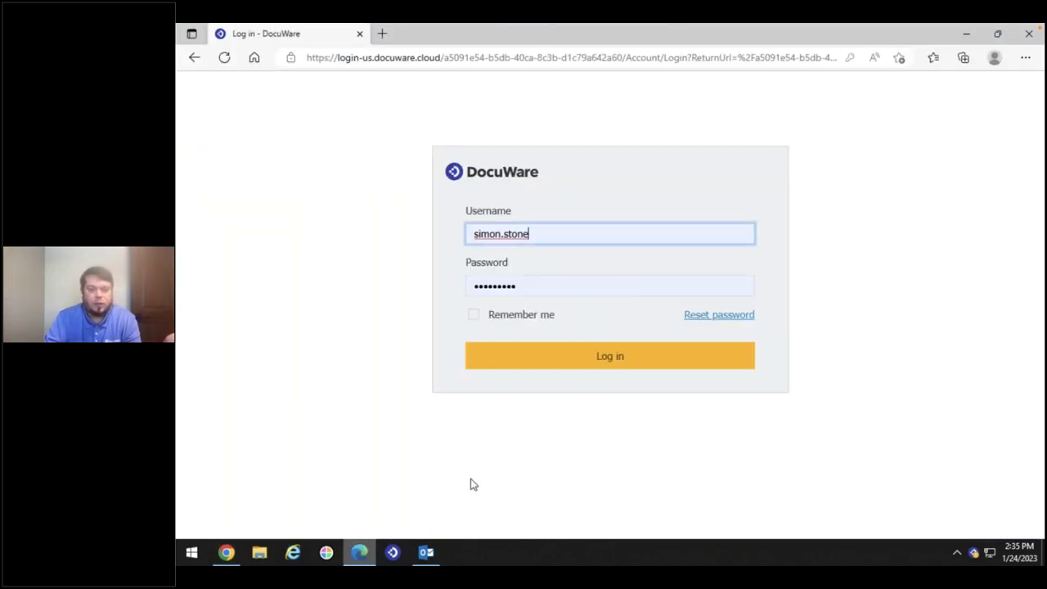
{"action": "left_click", "coordinate": [540, 234]}
{"action": "left_click_drag", "start_coordinate": [536, 234], "coordinate": [432, 236]}
{"action": "left_click", "coordinate": [432, 237]}
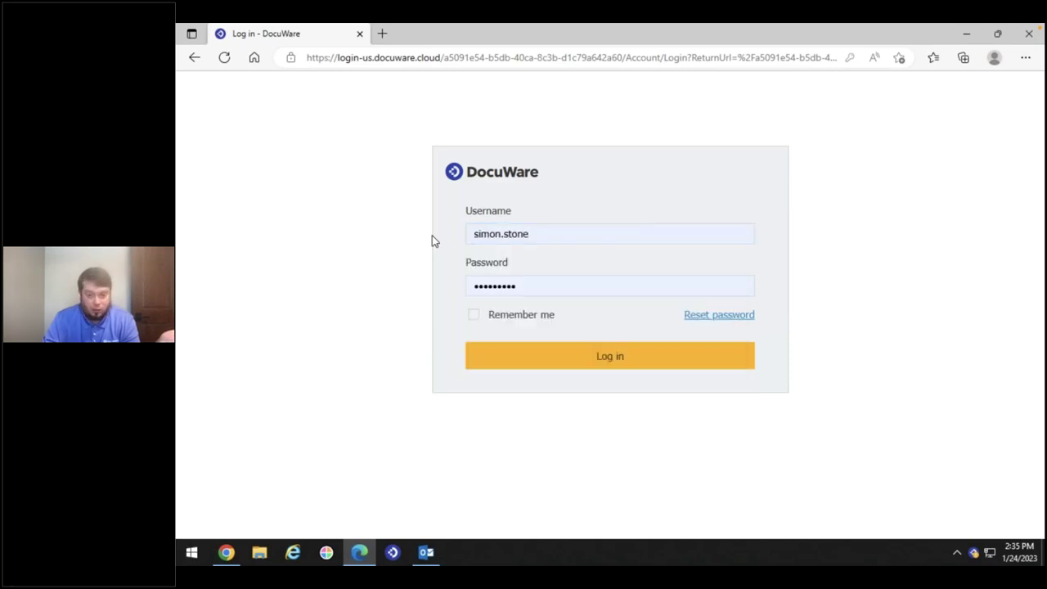
{"action": "left_click", "coordinate": [646, 360]}
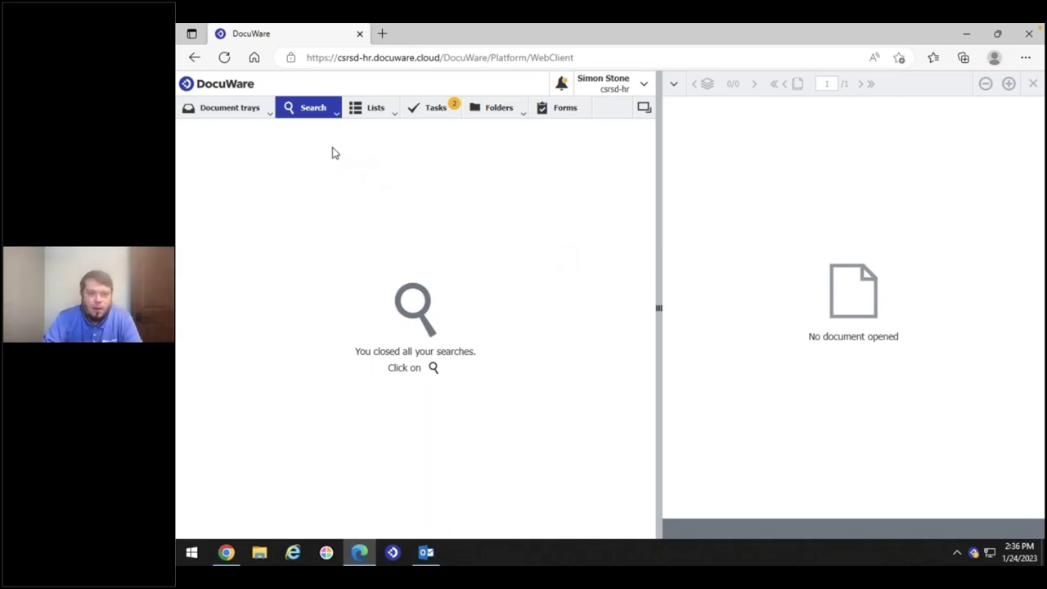
{"action": "left_click", "coordinate": [296, 114]}
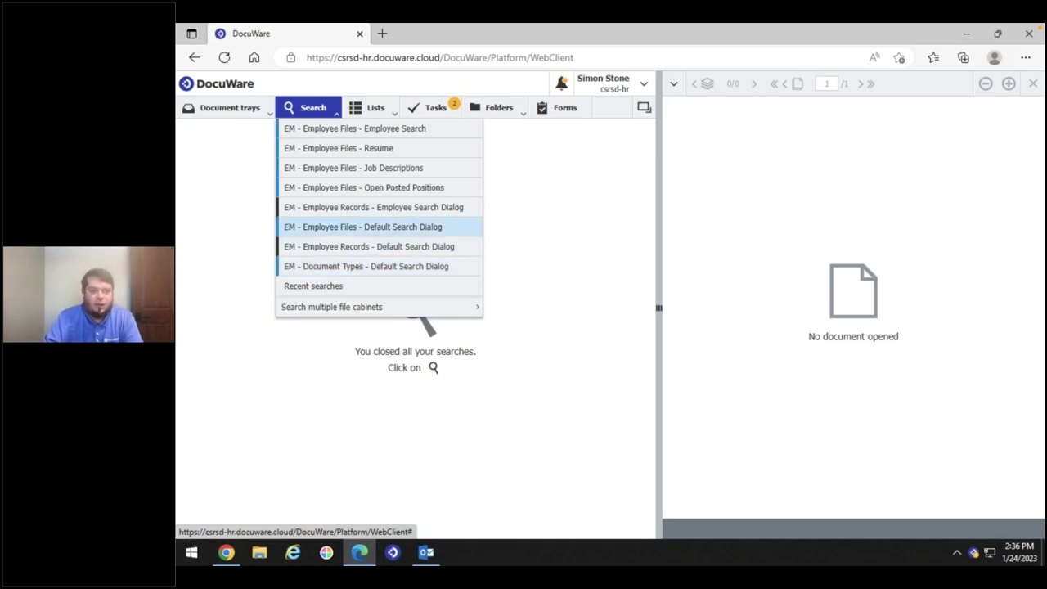
Run EM - Employee Files - Employee Search without criteria (351 documents) and select several rows
{"action": "left_click", "coordinate": [320, 136]}
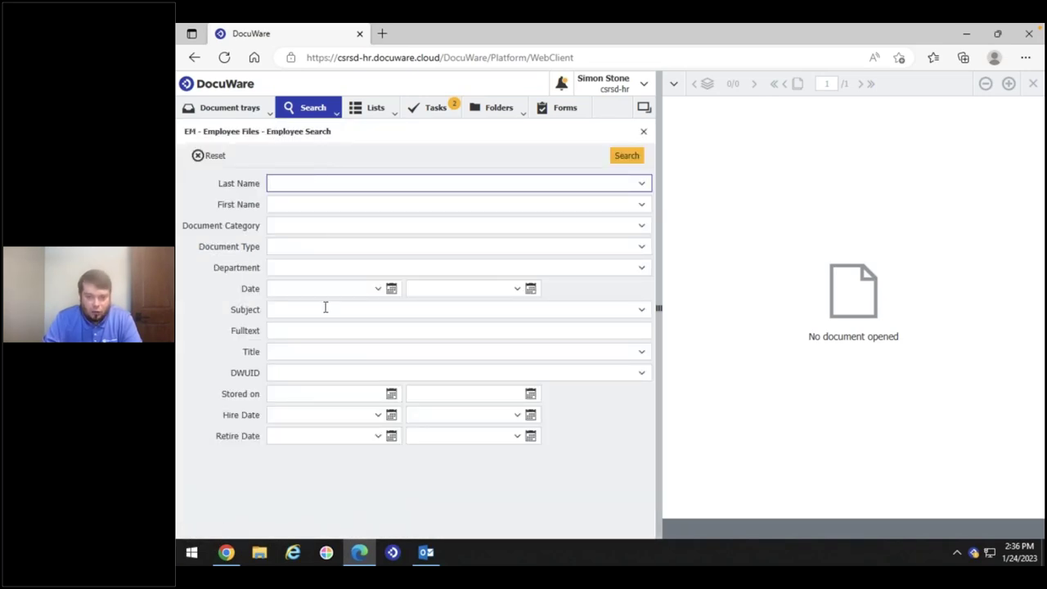
{"action": "left_click", "coordinate": [625, 157]}
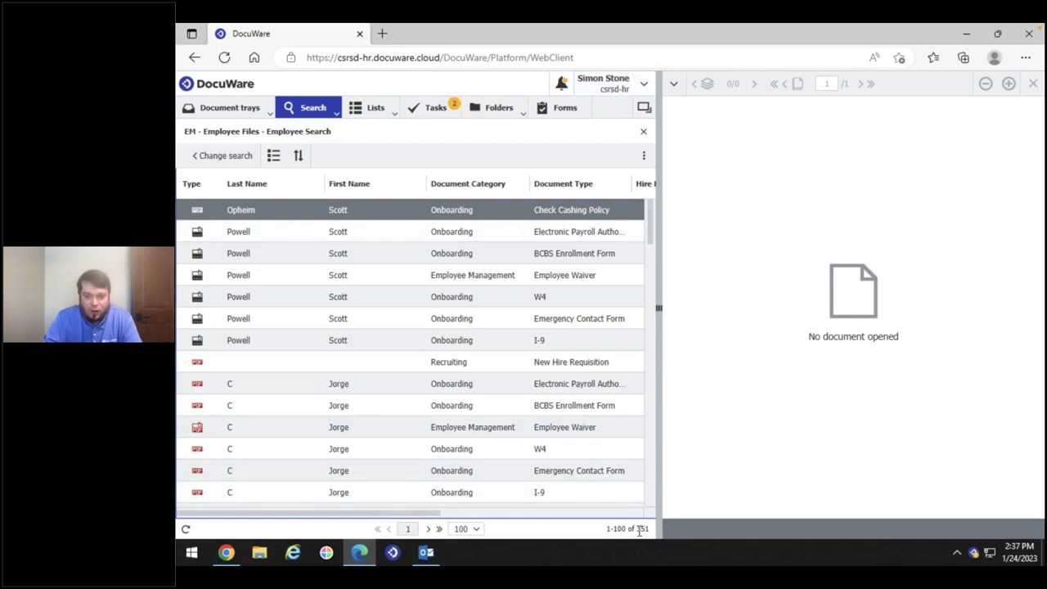
{"action": "left_click", "coordinate": [552, 408]}
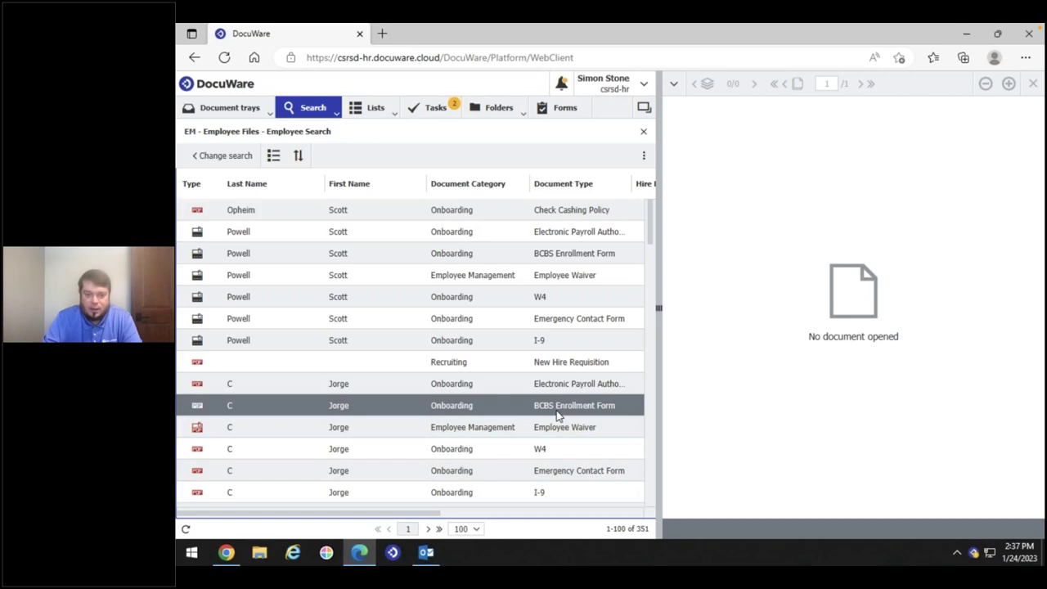
{"action": "left_click", "coordinate": [553, 379]}
{"action": "left_click", "coordinate": [543, 342]}
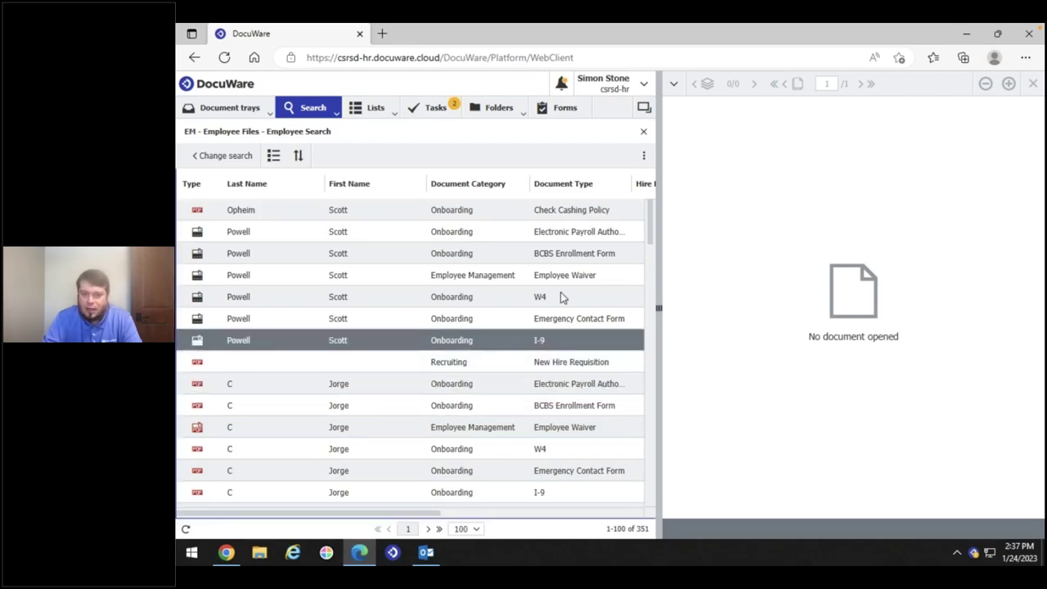
{"action": "left_click", "coordinate": [565, 211]}
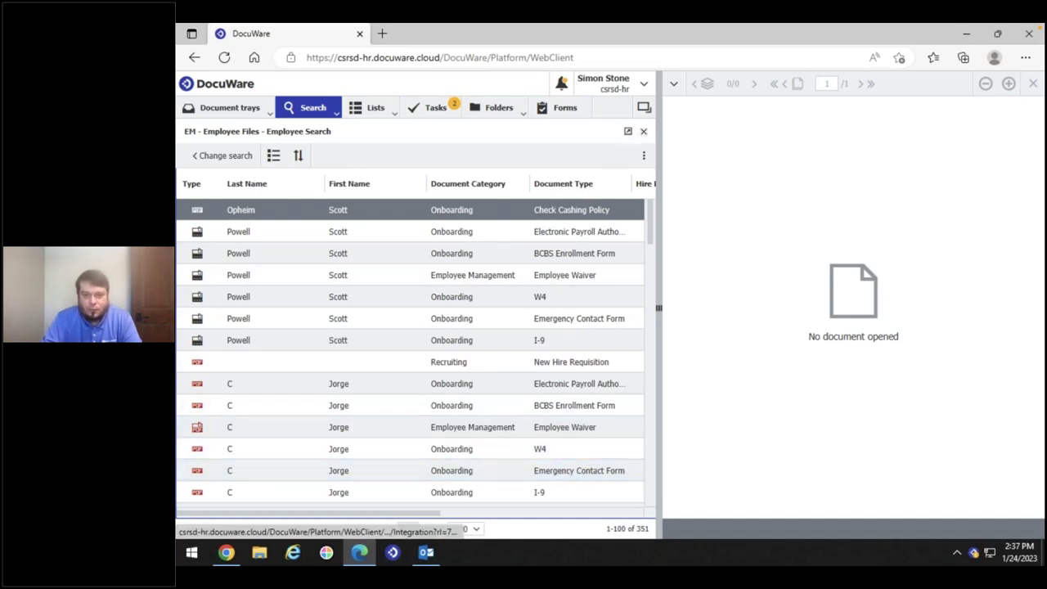
Run the EM - Employee Files - Resume search (19 resumes), then return to the Employee Search results
{"action": "left_click", "coordinate": [311, 115]}
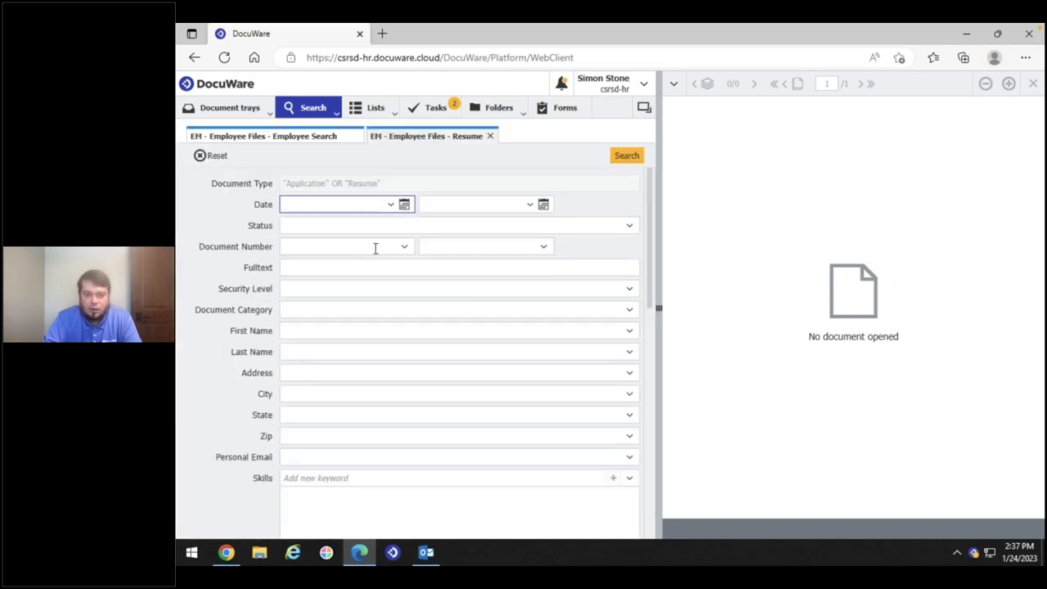
{"action": "left_click", "coordinate": [619, 160]}
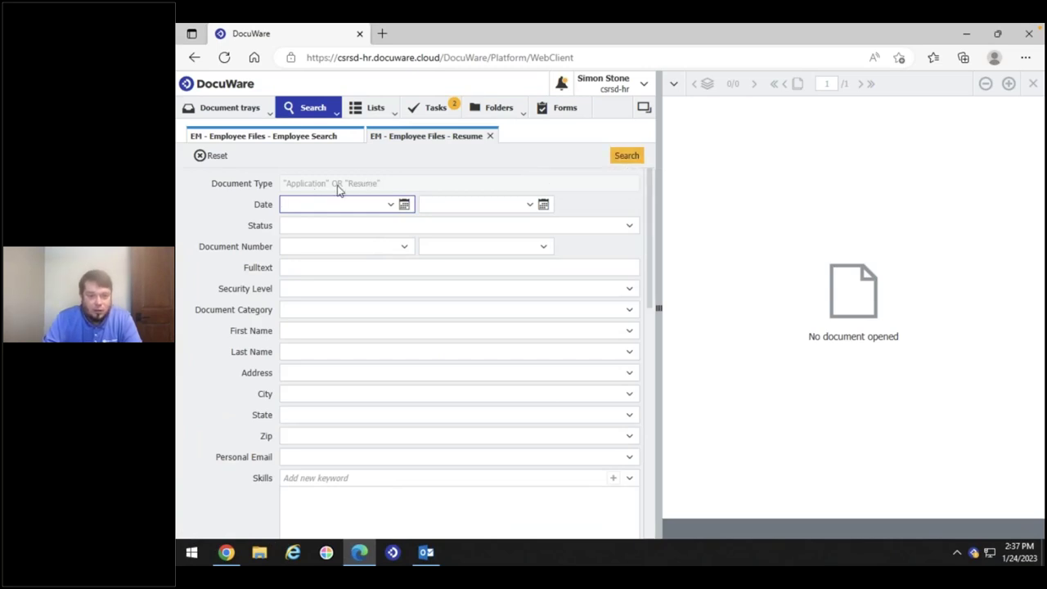
{"action": "left_click", "coordinate": [627, 157]}
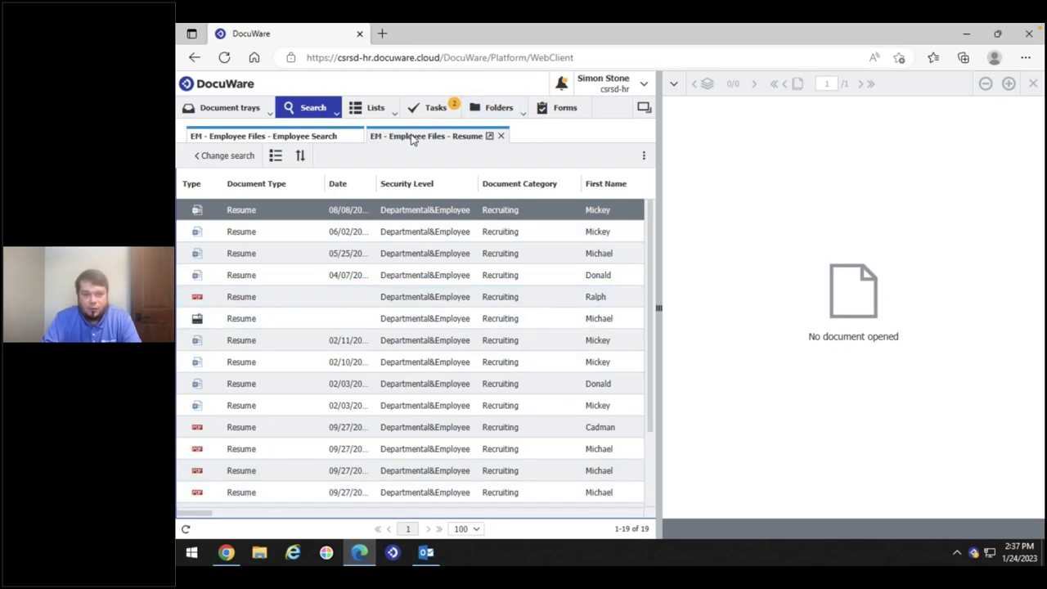
{"action": "left_click", "coordinate": [265, 137]}
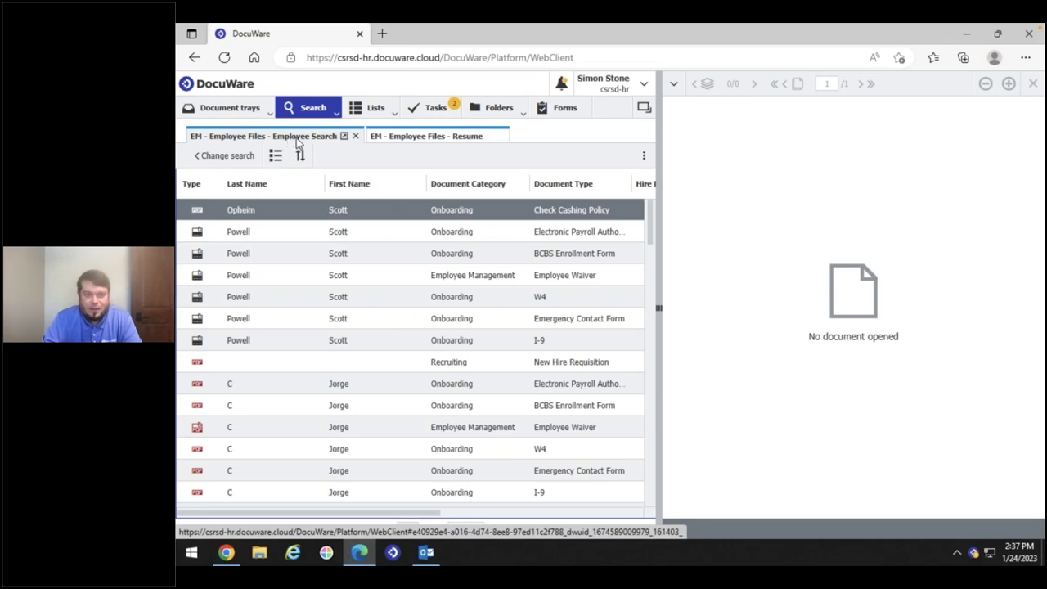
Log out and log back in using another HR user's saved credentials
{"action": "left_click", "coordinate": [602, 82]}
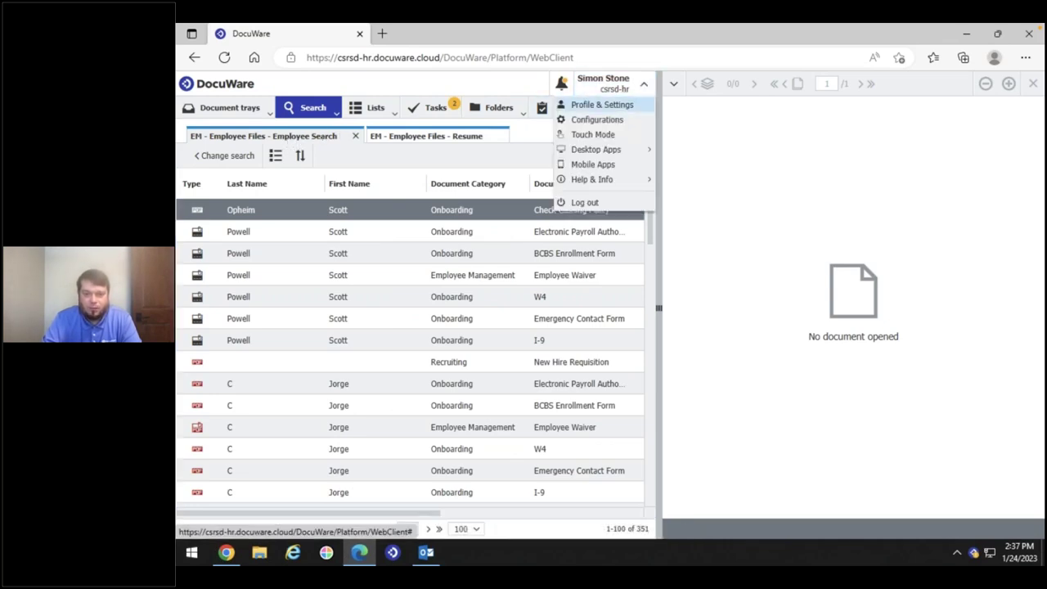
{"action": "left_click", "coordinate": [585, 202]}
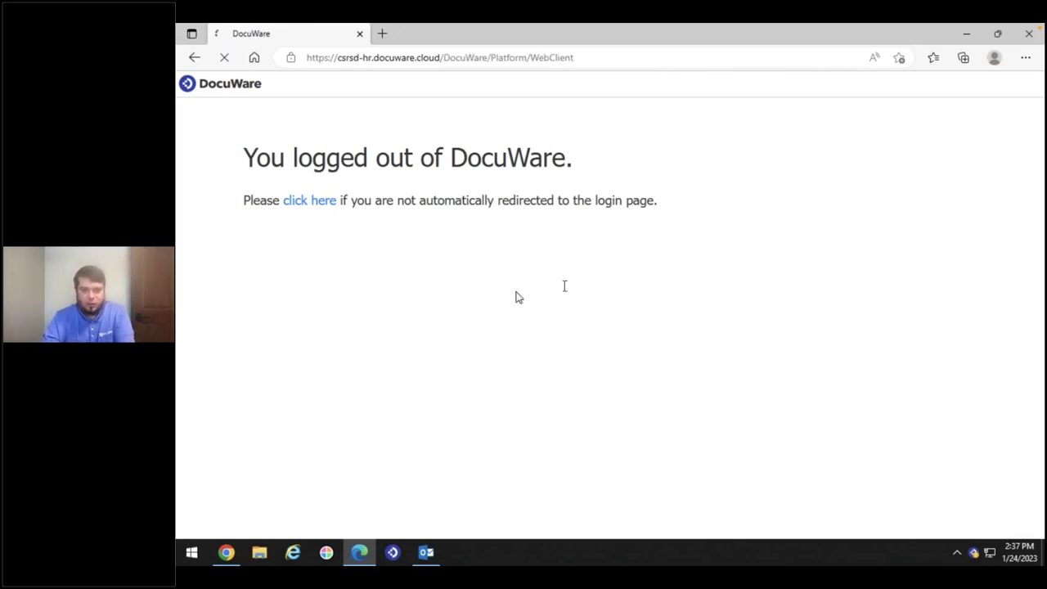
{"action": "left_click", "coordinate": [566, 236]}
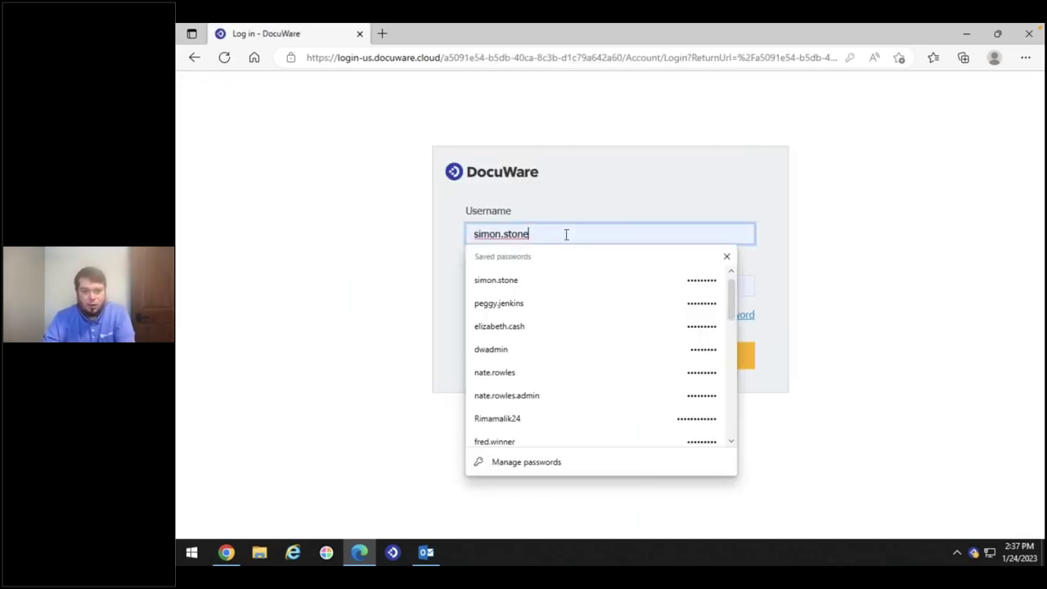
{"action": "double_click", "coordinate": [566, 235]}
{"action": "key", "text": "ctrl+a"}
{"action": "type", "text": "e"}
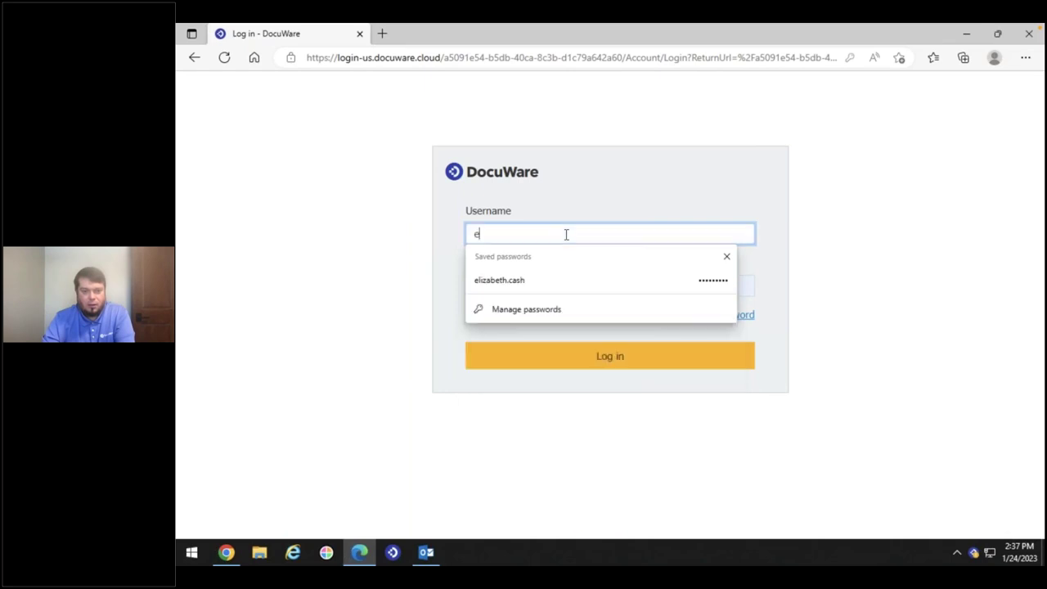
{"action": "left_click", "coordinate": [519, 283]}
{"action": "left_click", "coordinate": [532, 365]}
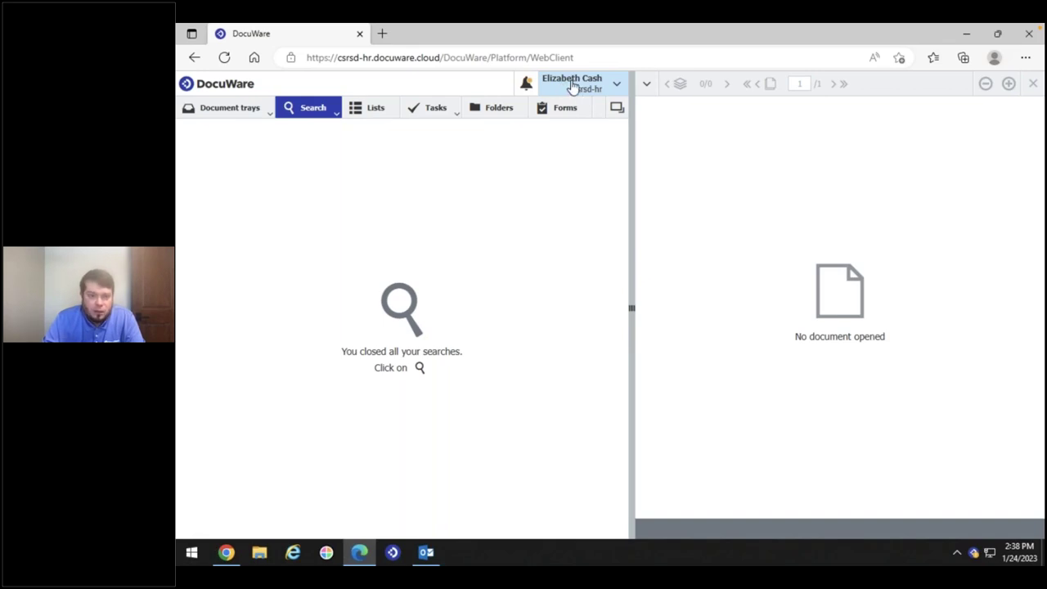
As this user, run the Employee Files Resume search, then the Employee Search with no criteria
{"action": "left_click", "coordinate": [318, 111]}
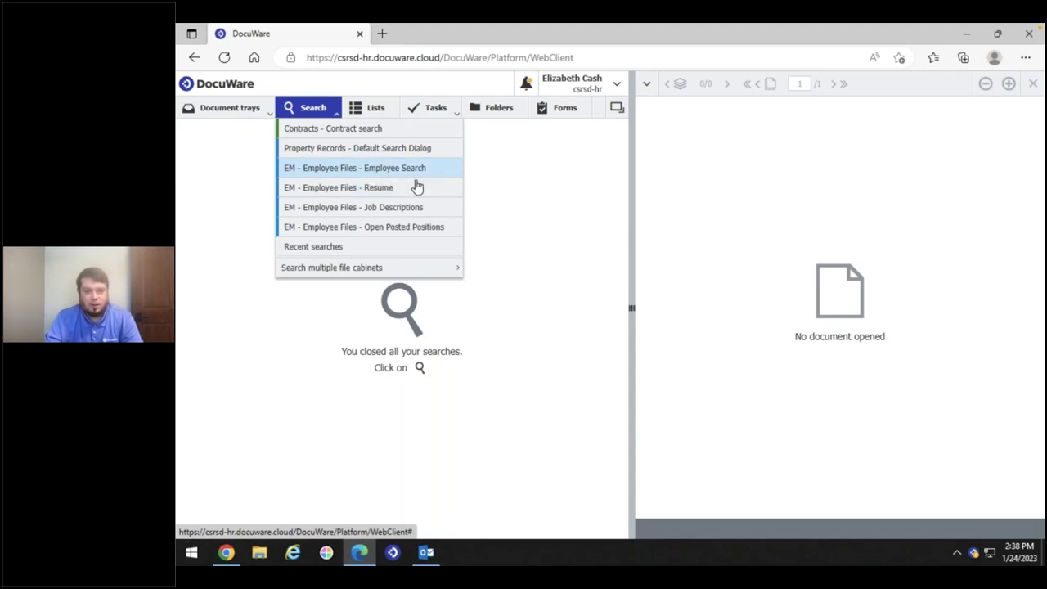
{"action": "left_click", "coordinate": [337, 188]}
{"action": "left_click", "coordinate": [598, 154]}
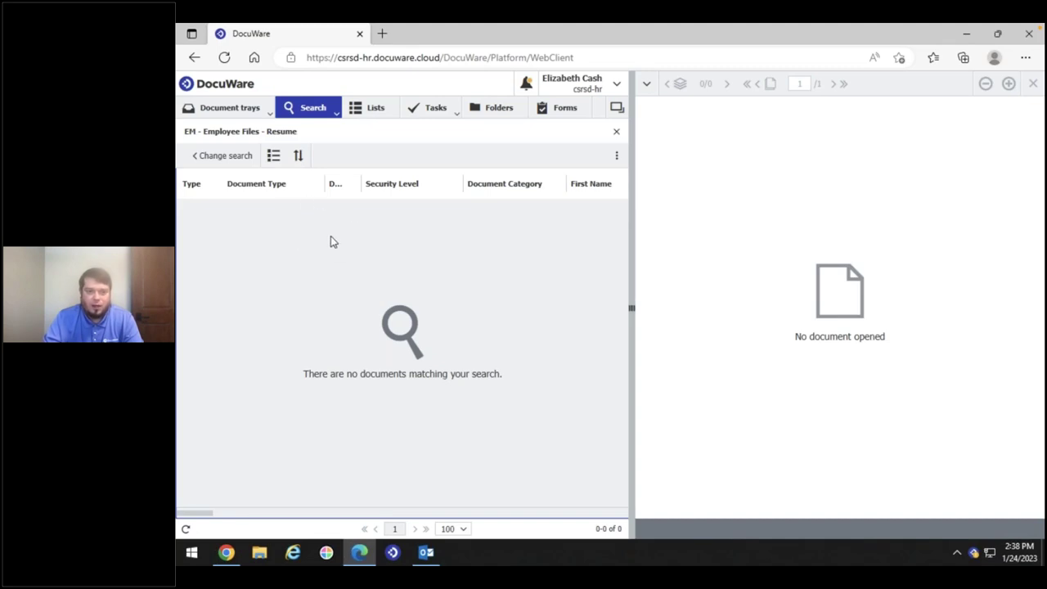
{"action": "left_click", "coordinate": [320, 114]}
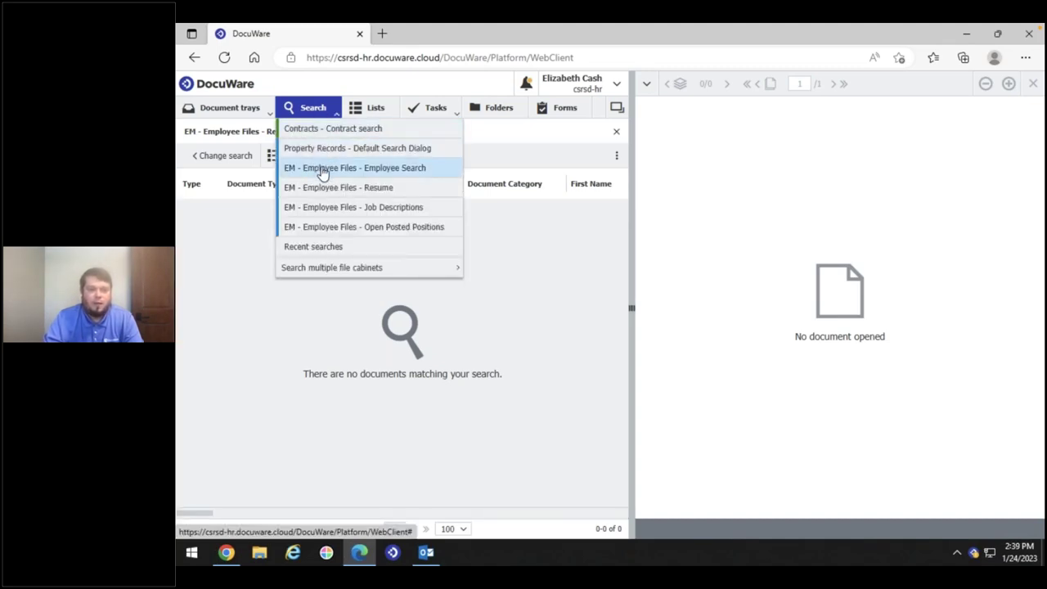
{"action": "left_click", "coordinate": [349, 171]}
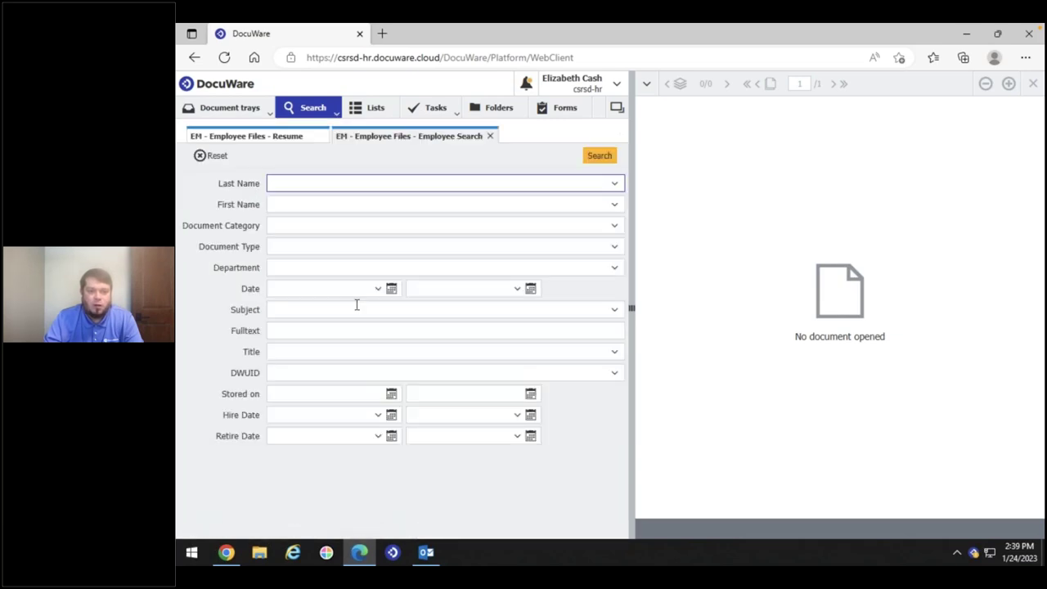
{"action": "left_click", "coordinate": [609, 159]}
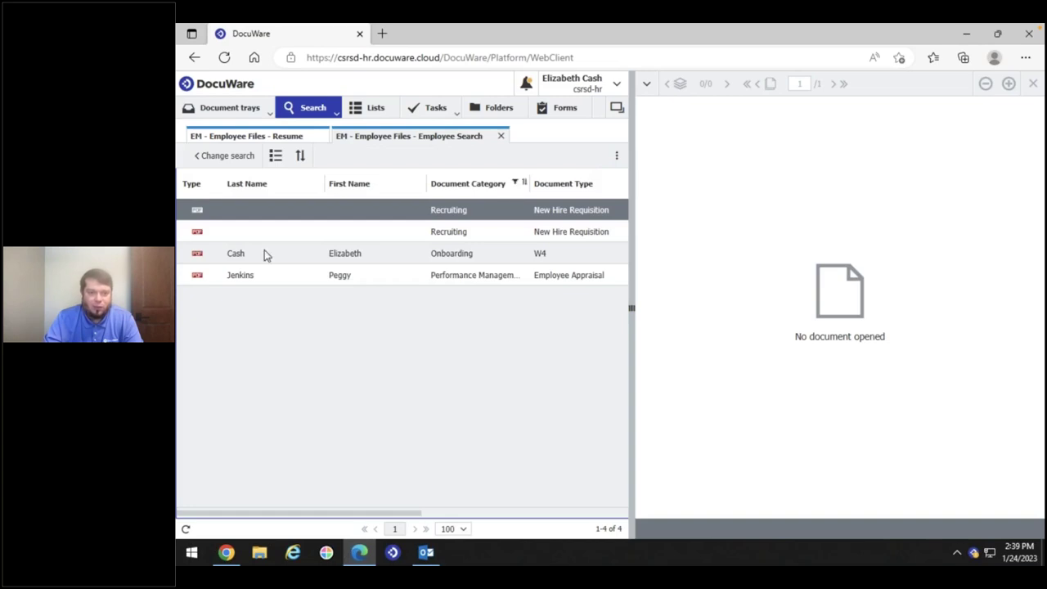
View the W4, New Hire Requisition and Employee Appraisal documents, then log out
{"action": "left_click", "coordinate": [257, 255]}
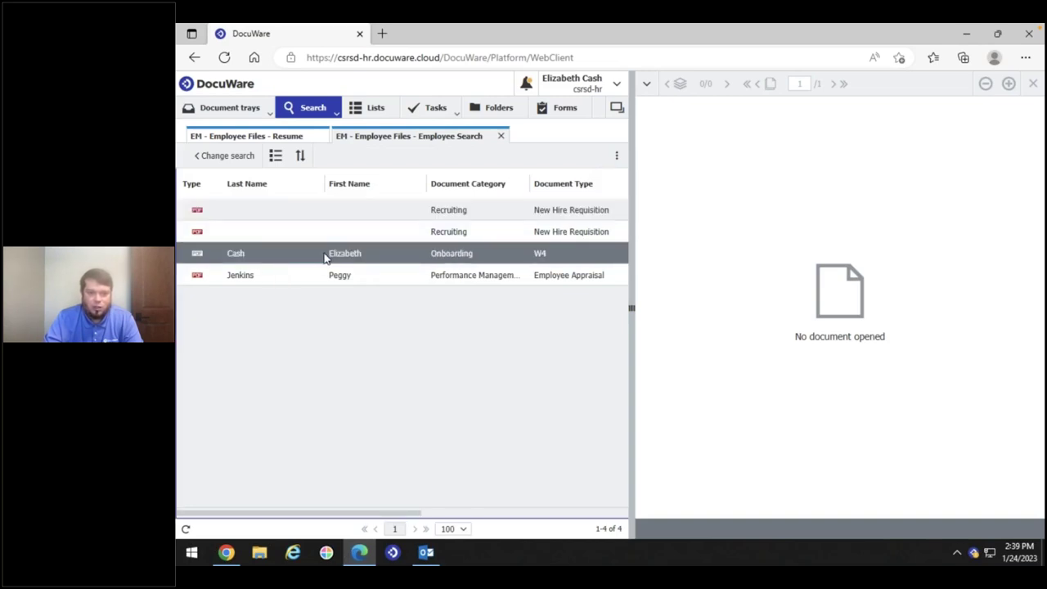
{"action": "double_click", "coordinate": [454, 256]}
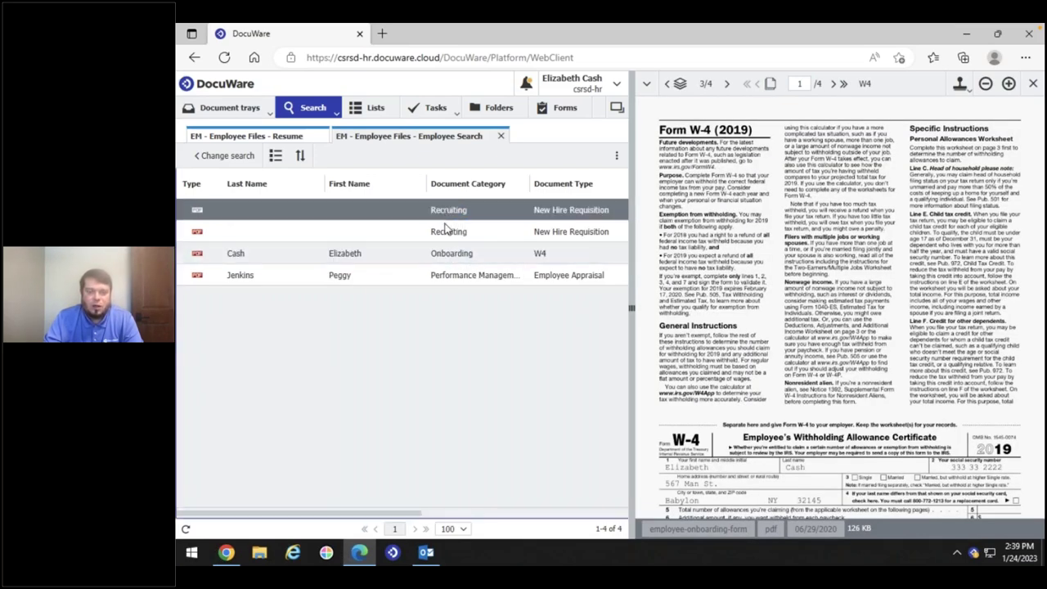
{"action": "left_click", "coordinate": [446, 233]}
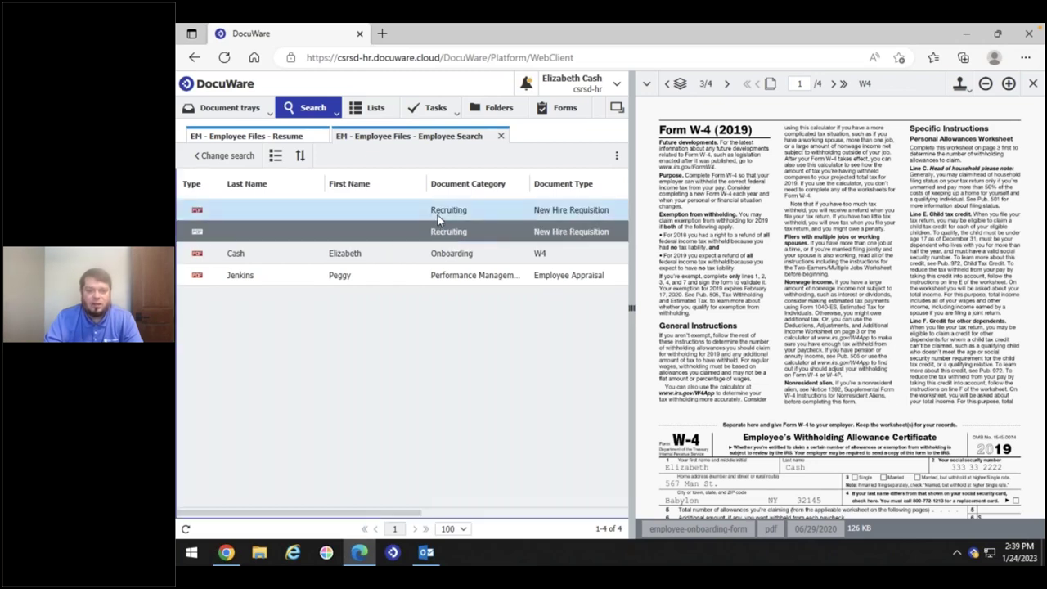
{"action": "left_click", "coordinate": [437, 215]}
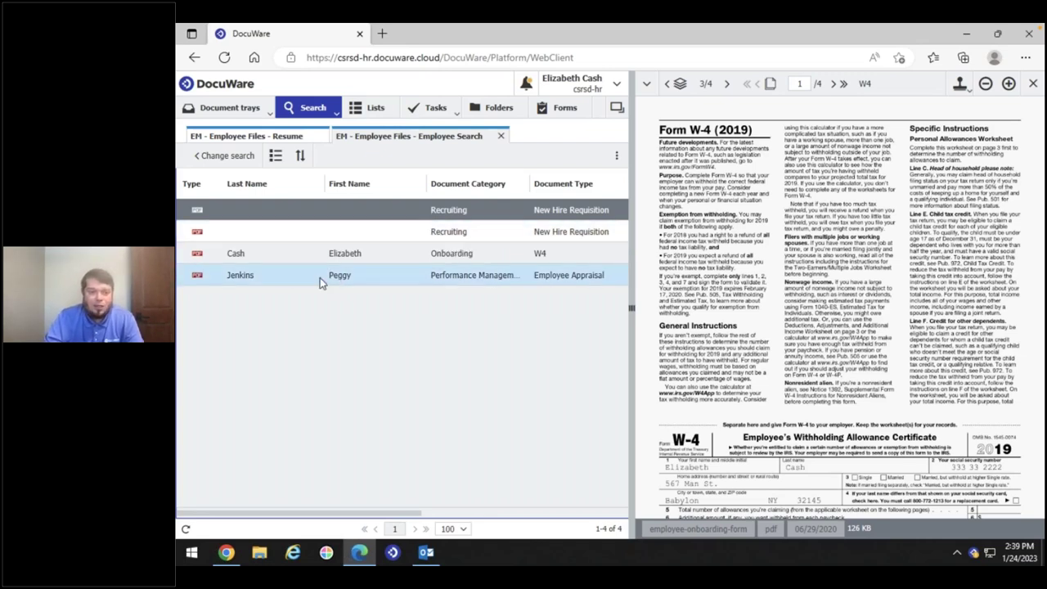
{"action": "left_click", "coordinate": [391, 281]}
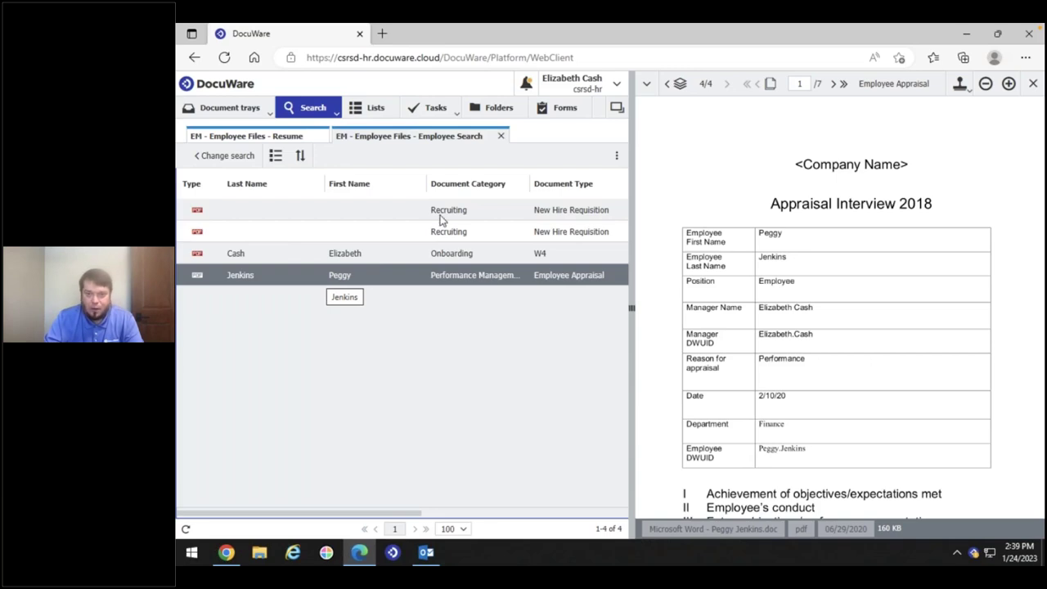
{"action": "left_click", "coordinate": [588, 86]}
{"action": "left_click", "coordinate": [559, 203]}
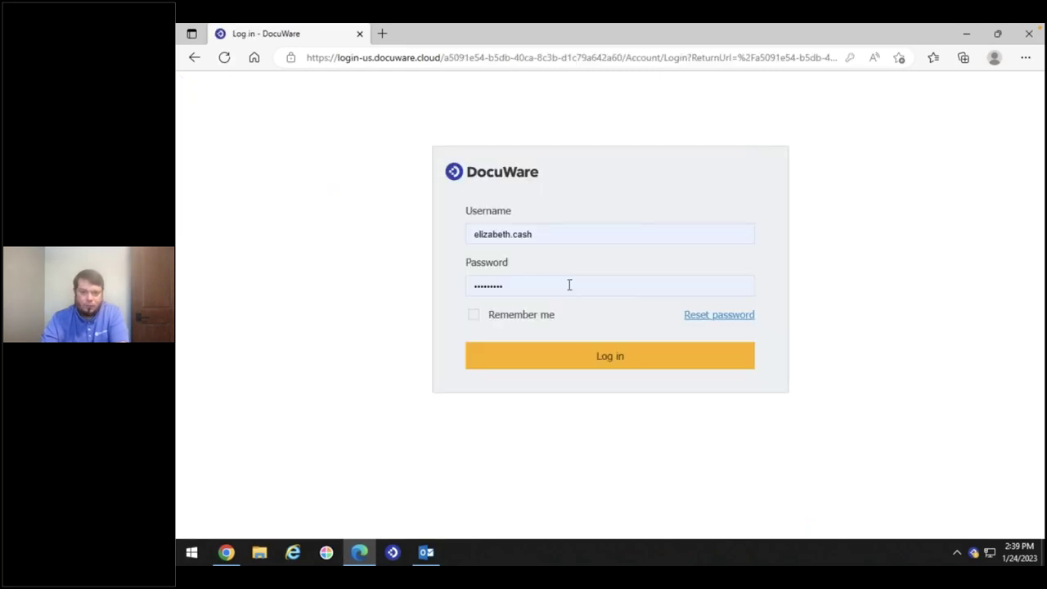
Sign in as another HR employee from the saved logins and list the search dialogs
{"action": "double_click", "coordinate": [568, 234]}
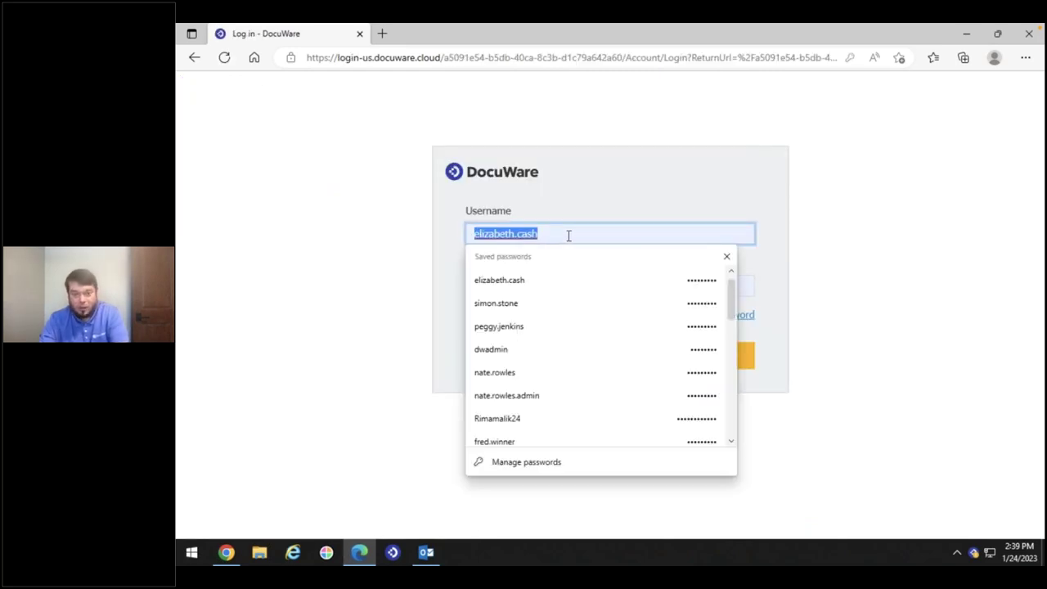
{"action": "type", "text": "p"}
{"action": "left_click", "coordinate": [514, 280]}
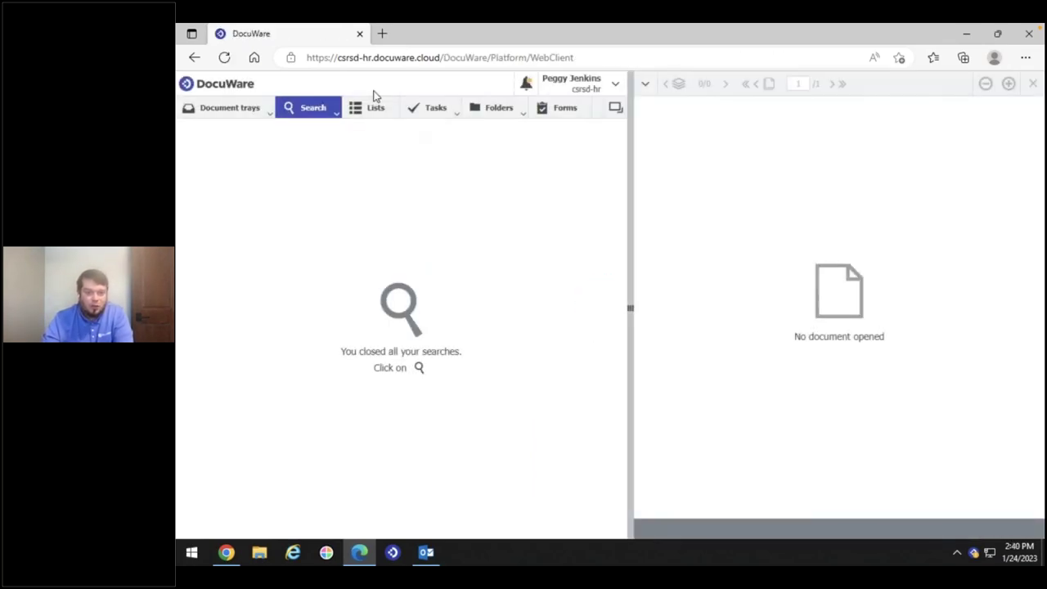
{"action": "left_click", "coordinate": [306, 117]}
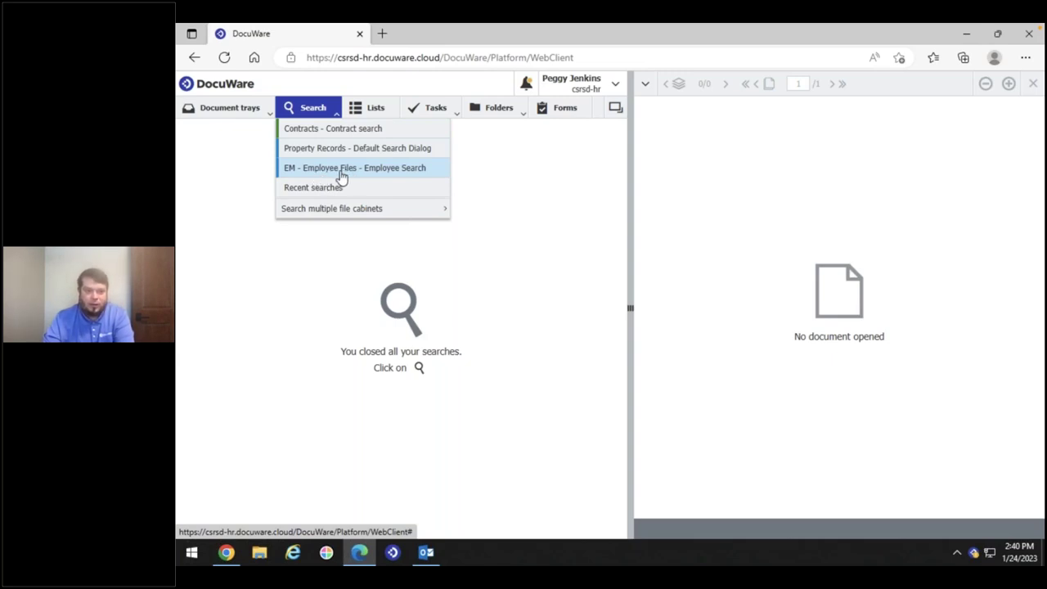
Run the Employee Search, view the employee's only W4, close it, and return to the accounting window
{"action": "left_click", "coordinate": [341, 178]}
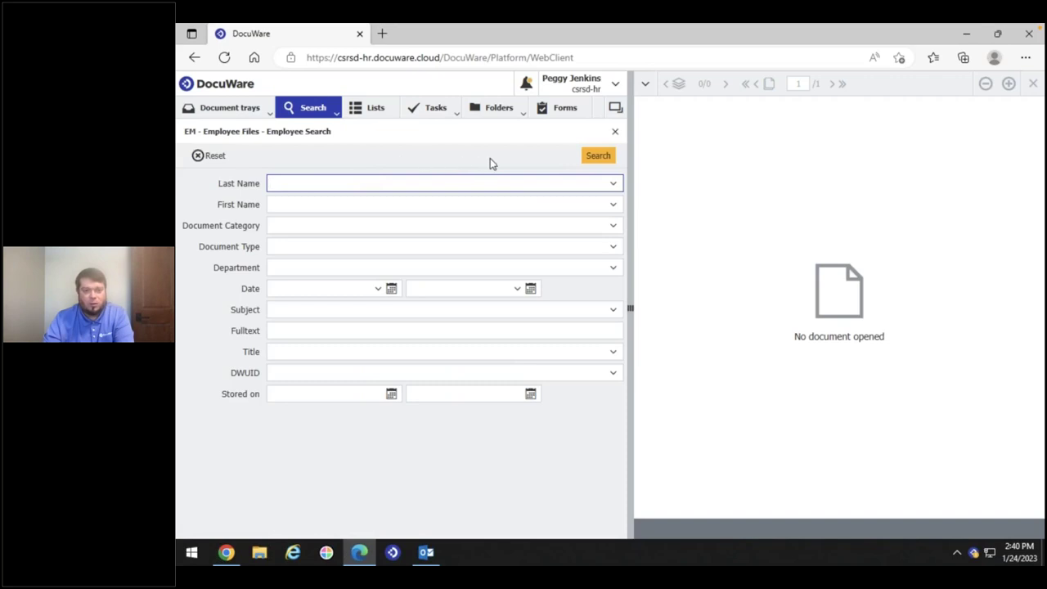
{"action": "left_click", "coordinate": [595, 157]}
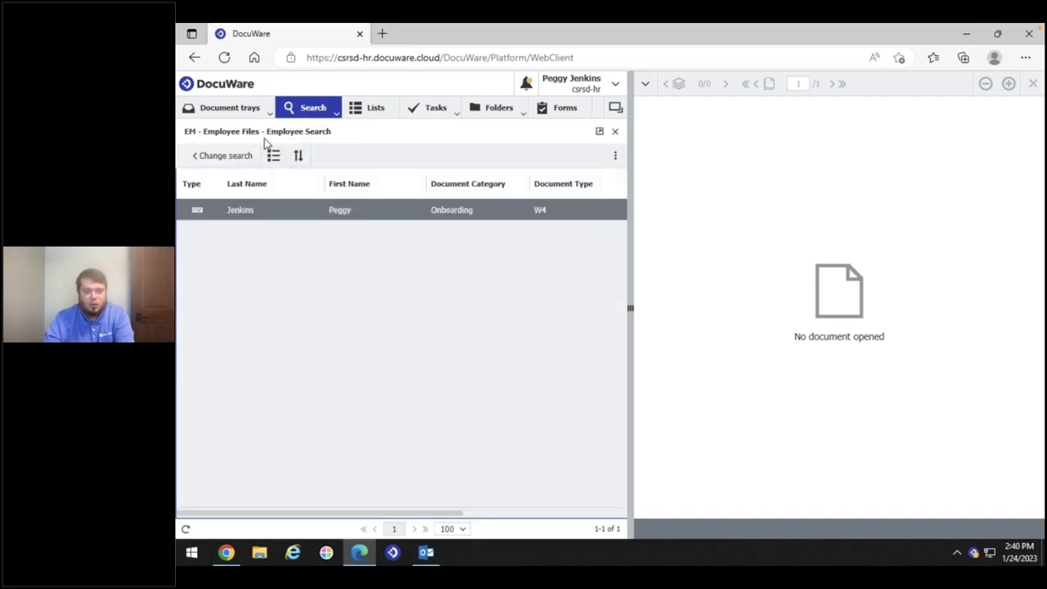
{"action": "left_click", "coordinate": [267, 210]}
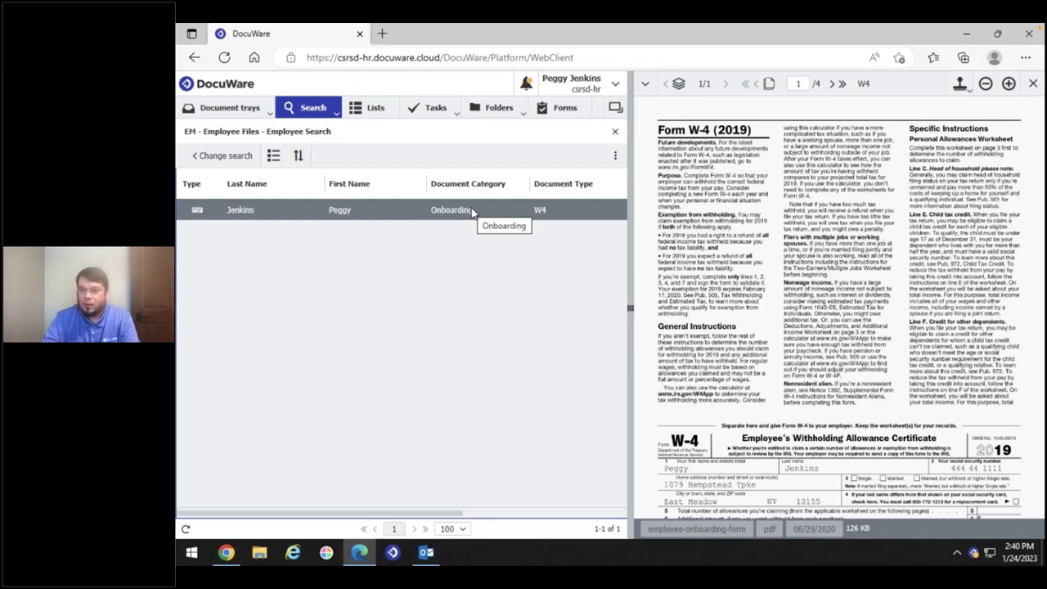
{"action": "left_click", "coordinate": [1032, 83]}
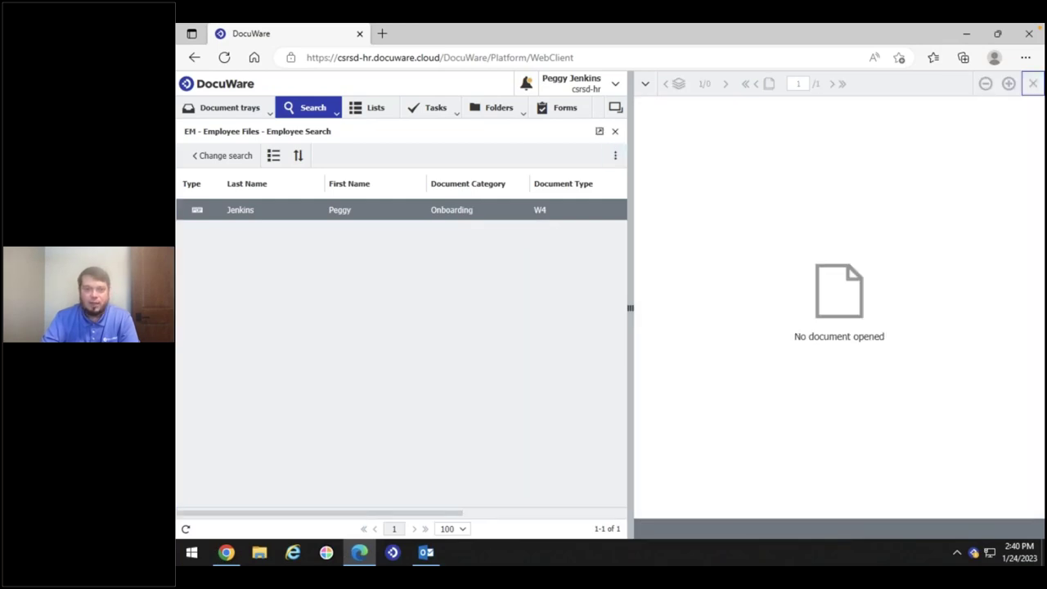
{"action": "left_click", "coordinate": [615, 131]}
{"action": "left_click", "coordinate": [966, 34]}
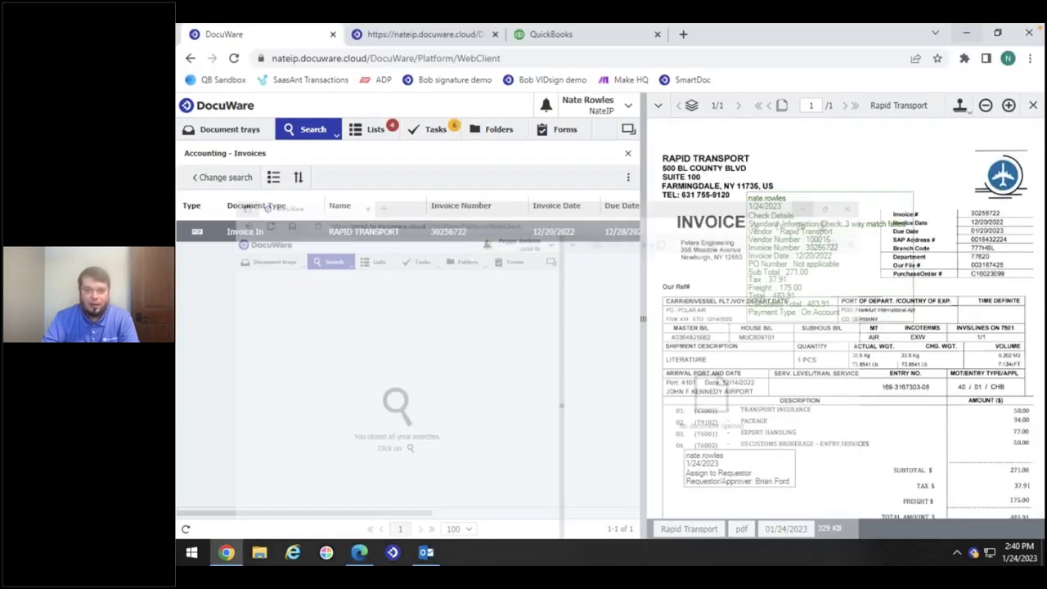
Close the invoice, reset the Accounting - Invoices search, and set Document Type to Invoice In
{"action": "left_click", "coordinate": [1033, 109]}
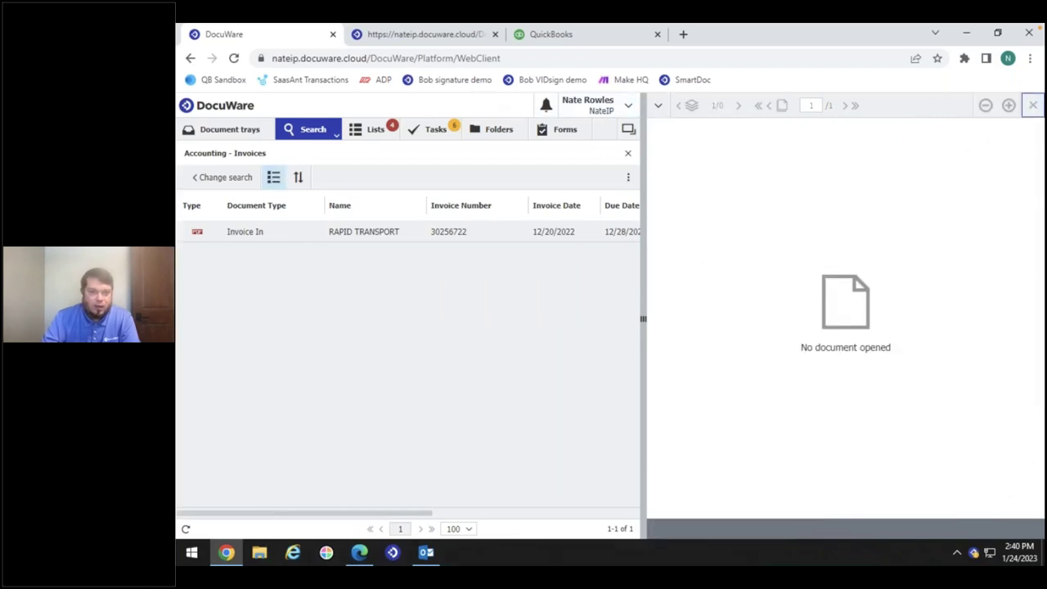
{"action": "left_click", "coordinate": [237, 181]}
{"action": "left_click", "coordinate": [197, 177]}
{"action": "left_click", "coordinate": [351, 227]}
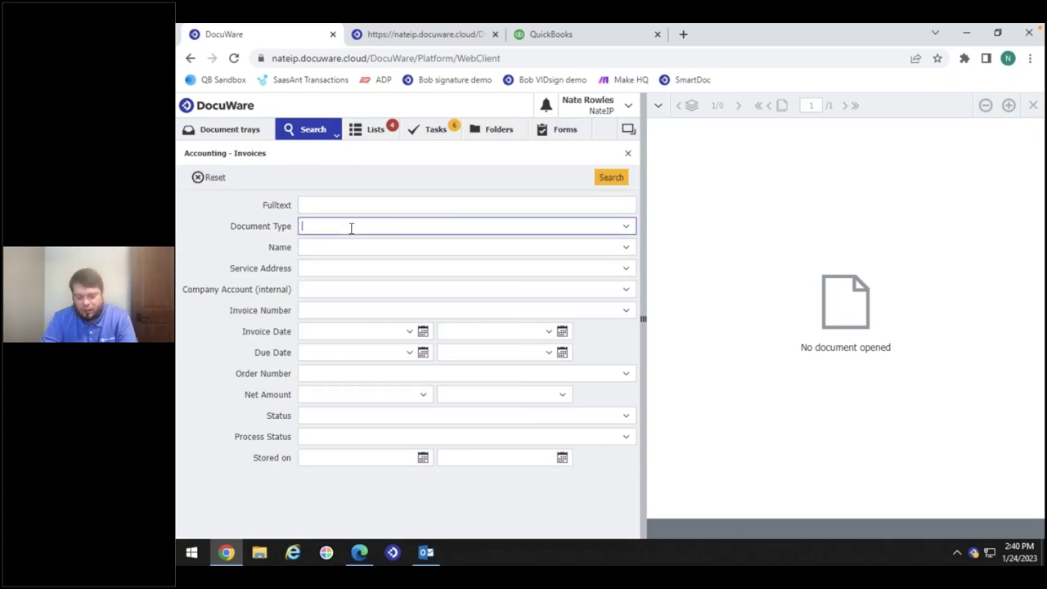
{"action": "type", "text": "in"}
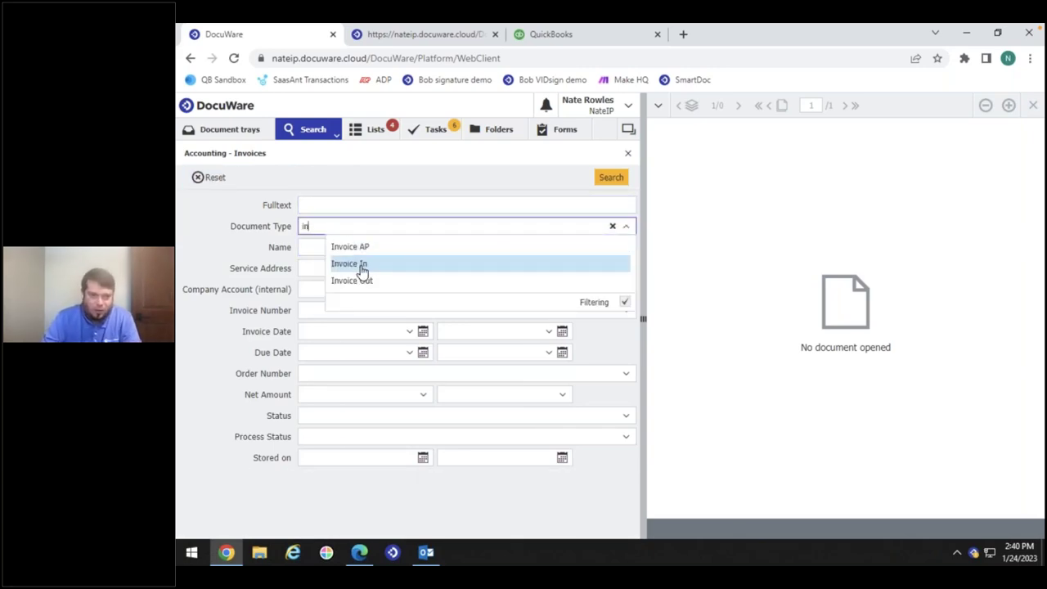
{"action": "left_click", "coordinate": [362, 265]}
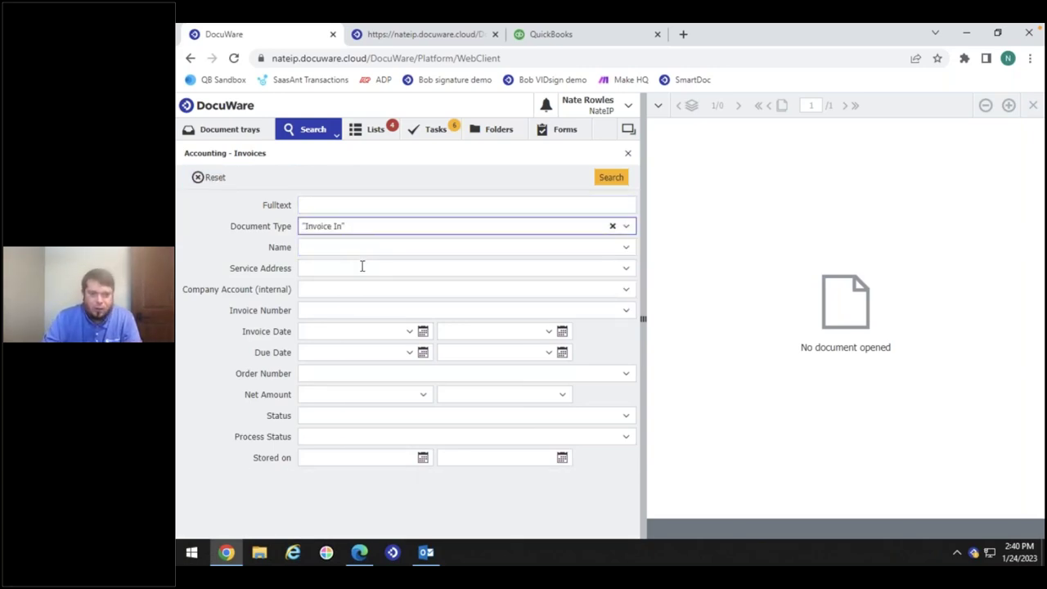
Set the Invoice Date end to 12/20/2020, search, and sort the ten results by invoice date
{"action": "left_click", "coordinate": [548, 331]}
{"action": "scroll", "coordinate": [505, 433], "scroll_direction": "down", "scroll_amount": 5}
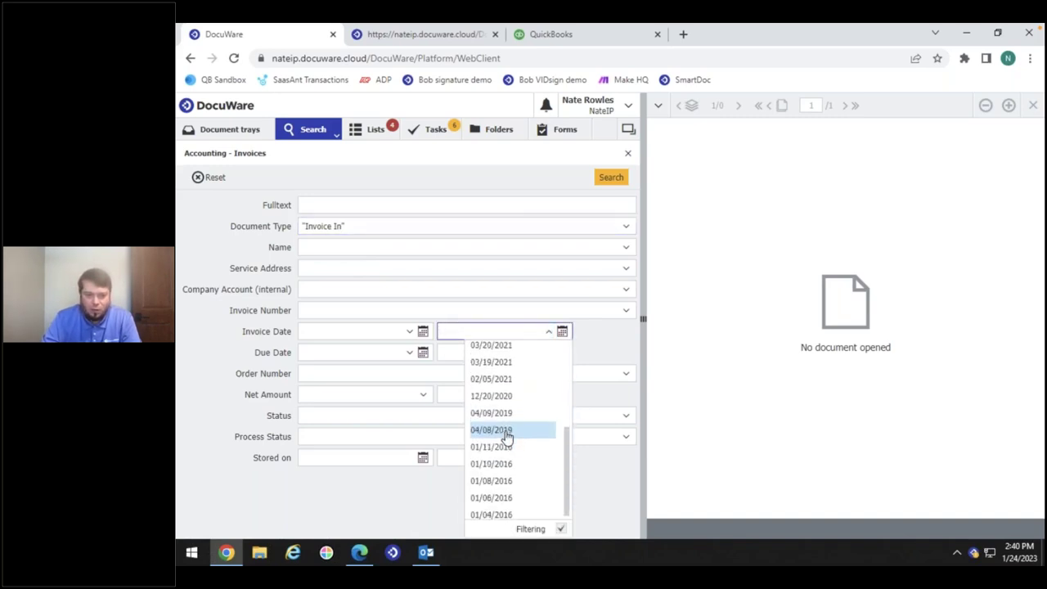
{"action": "left_click", "coordinate": [503, 396]}
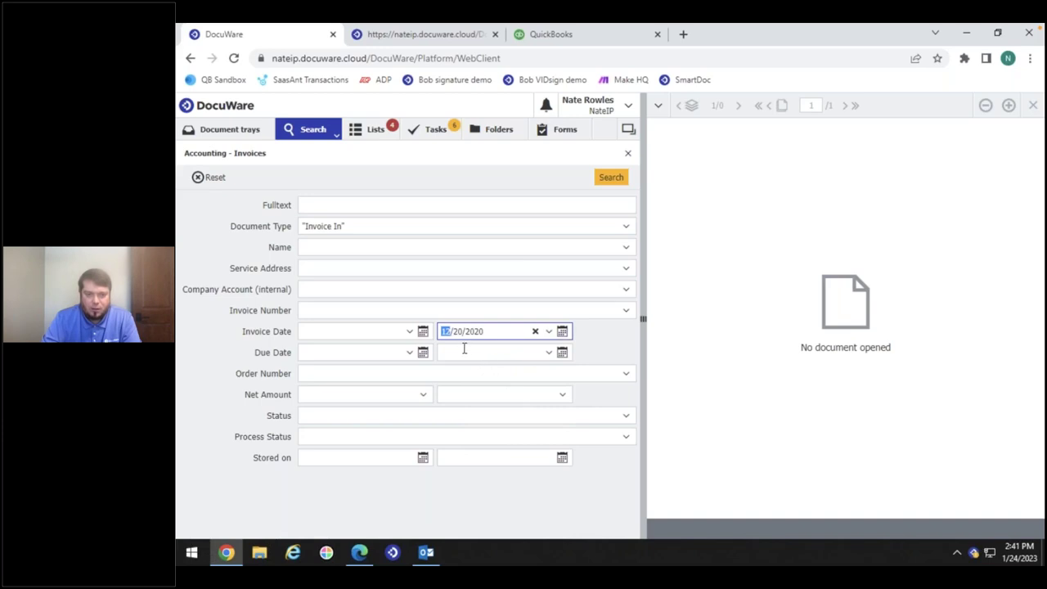
{"action": "left_click", "coordinate": [613, 178]}
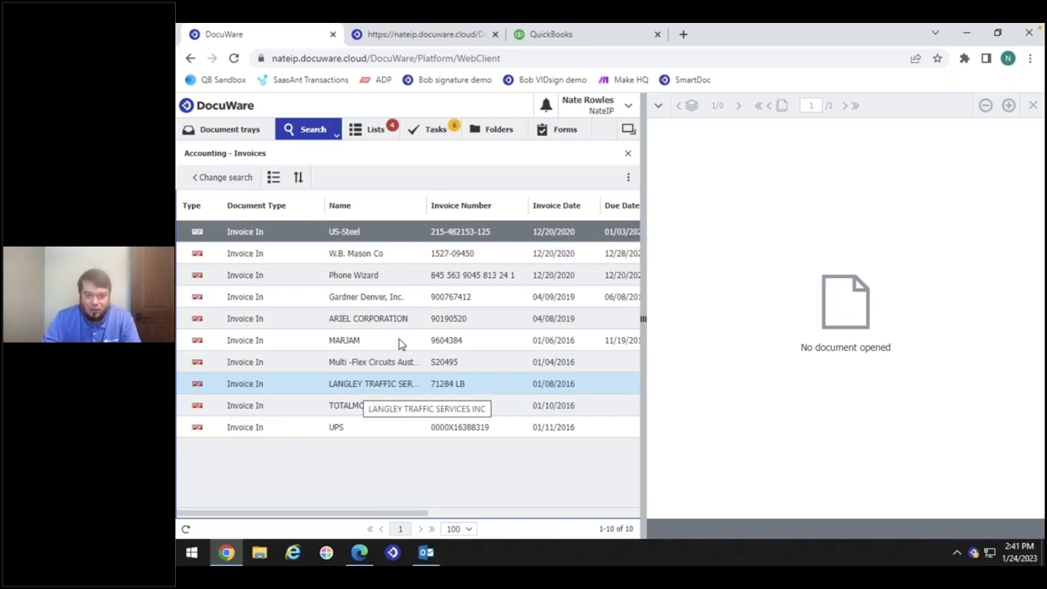
{"action": "left_click", "coordinate": [552, 208]}
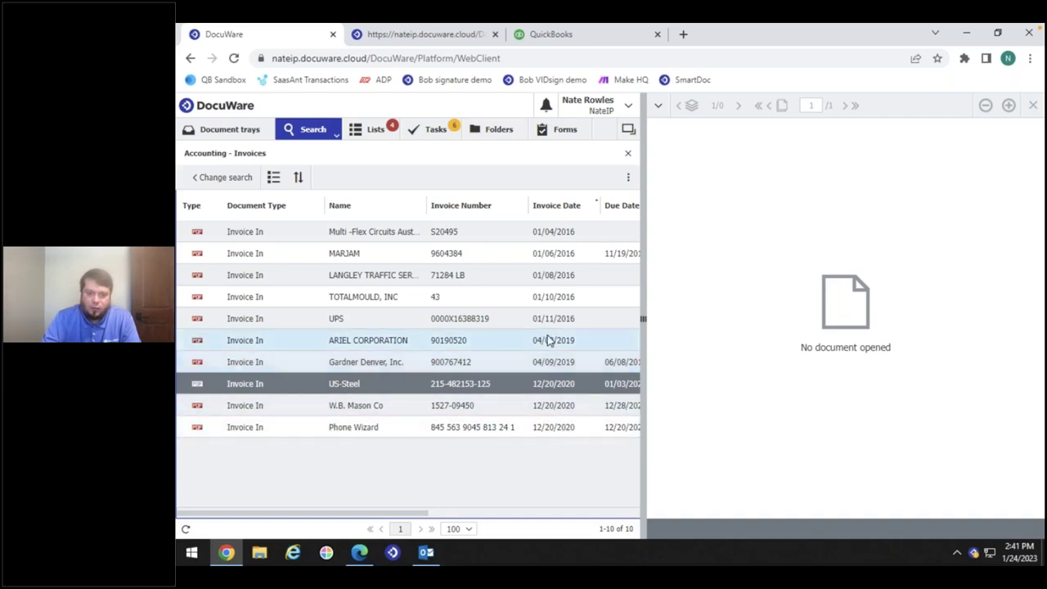
{"action": "left_click", "coordinate": [554, 234]}
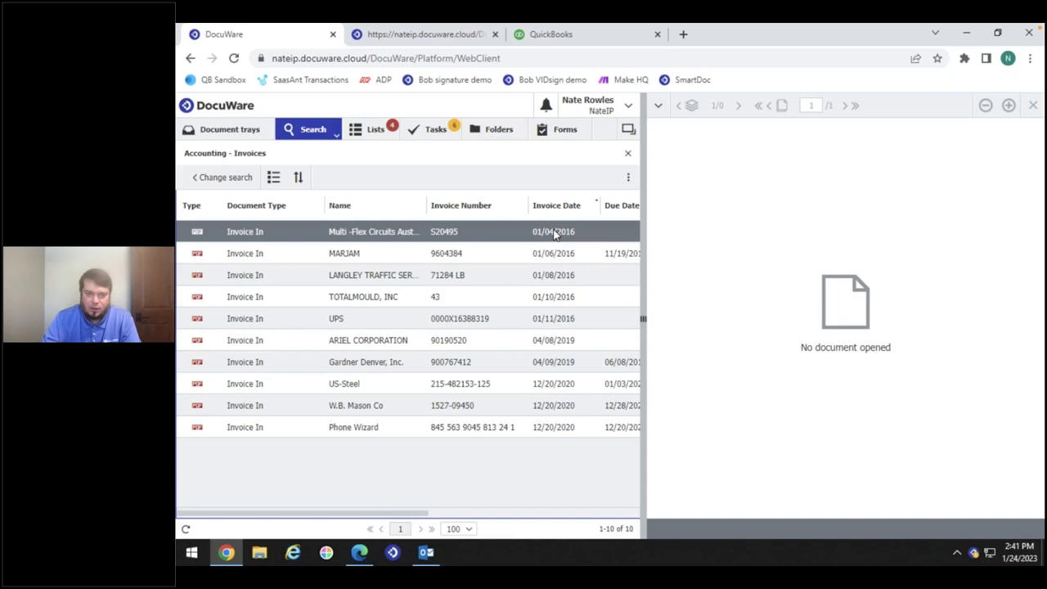
{"action": "left_click", "coordinate": [414, 34]}
Run the Deletion job from Configurations > Autoindex, confirming it to update 5 documents, then return to the invoice results
{"action": "left_click", "coordinate": [299, 36]}
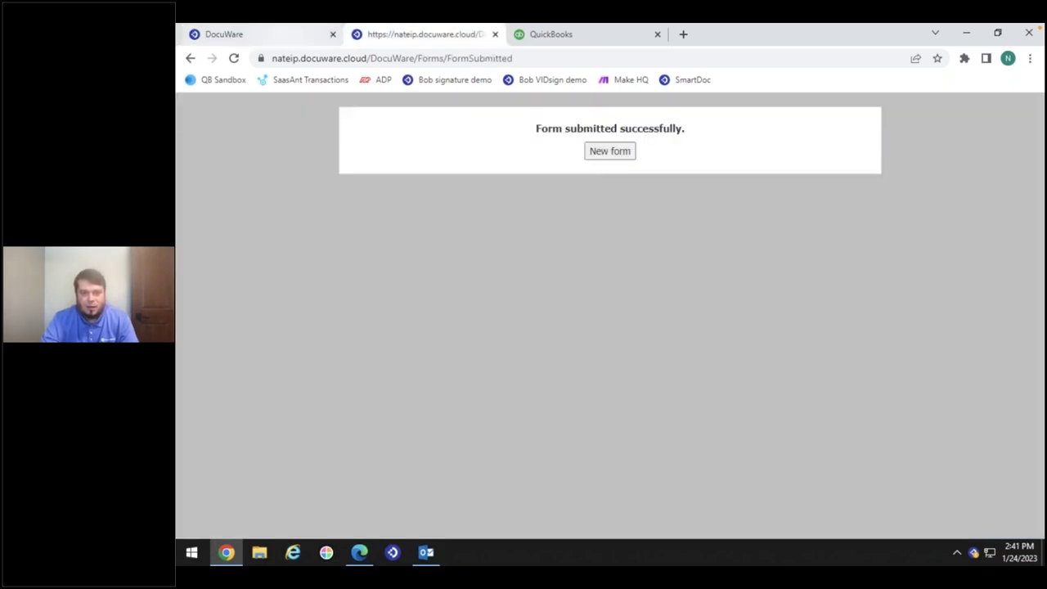
{"action": "left_click", "coordinate": [588, 106]}
{"action": "left_click", "coordinate": [576, 141]}
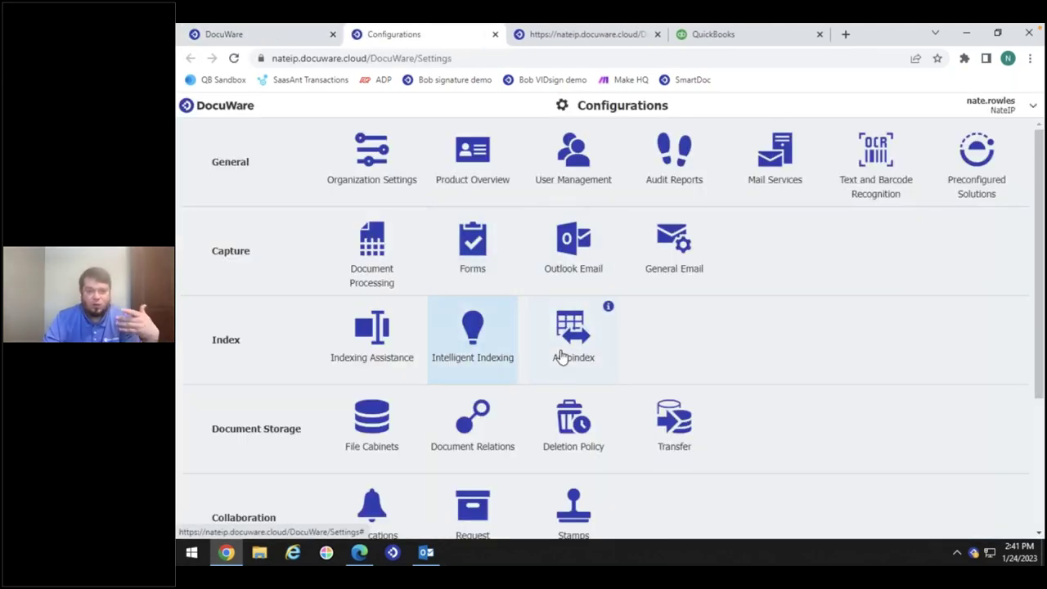
{"action": "left_click", "coordinate": [566, 353]}
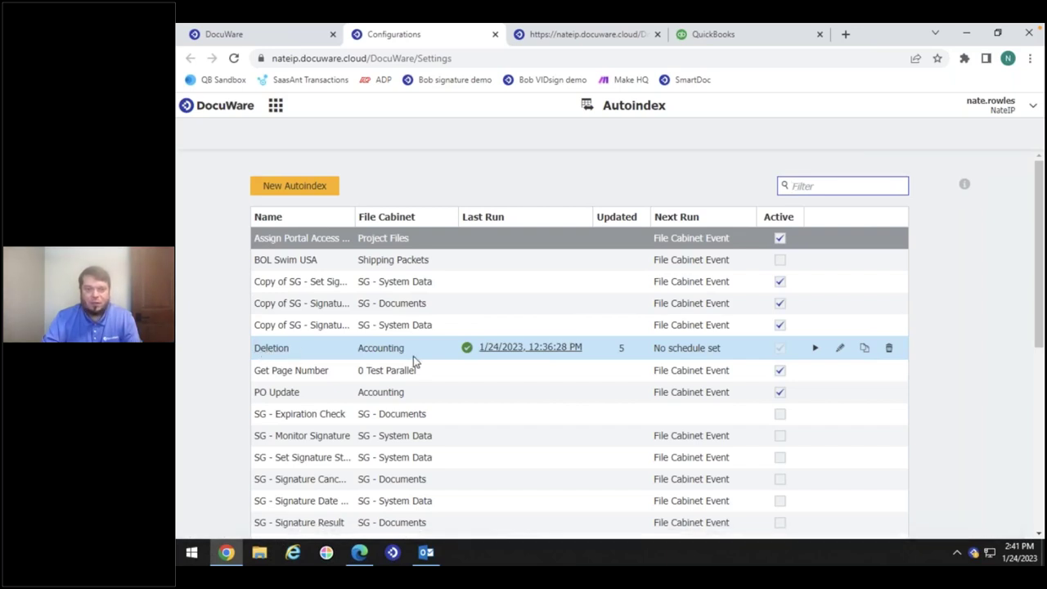
{"action": "left_click", "coordinate": [809, 348]}
{"action": "left_click", "coordinate": [574, 338]}
{"action": "left_click", "coordinate": [265, 37]}
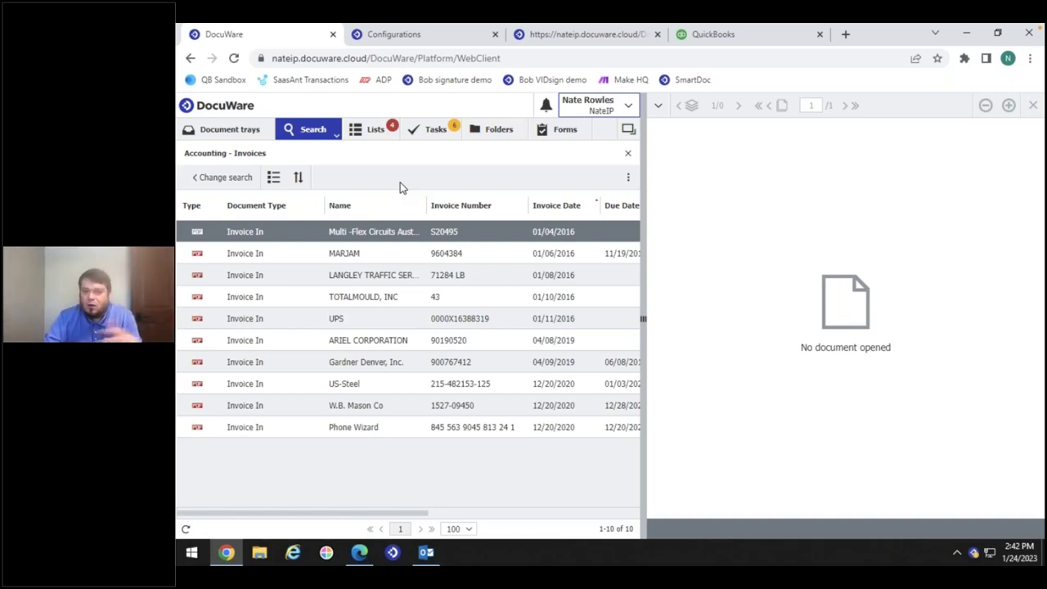
Refresh the invoice result list until only five Invoice In documents, dated 04/08/2019 to 12/20/2020, remain
{"action": "left_click", "coordinate": [185, 529]}
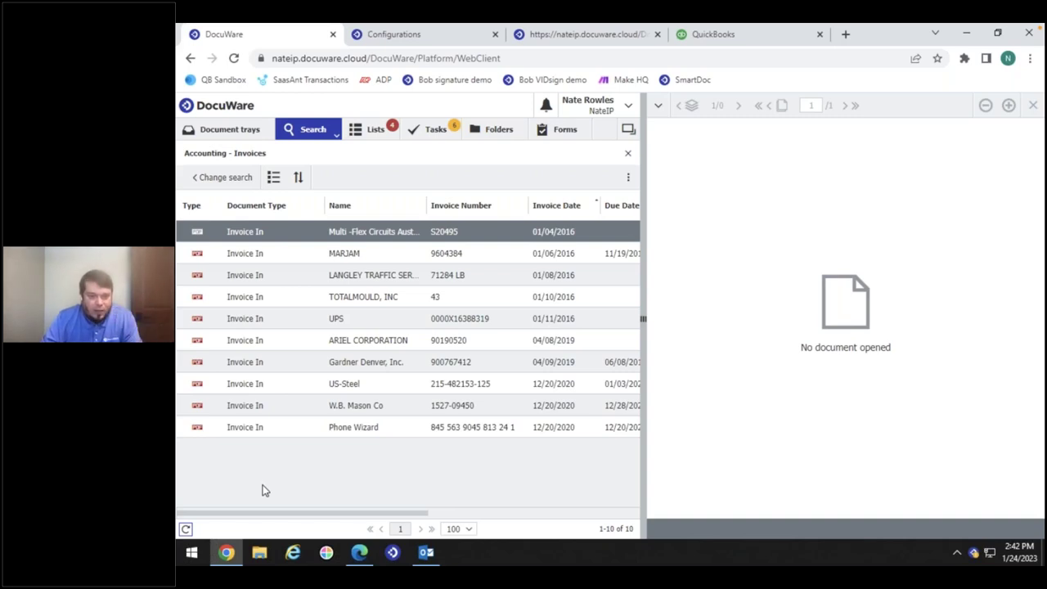
{"action": "left_click", "coordinate": [186, 529]}
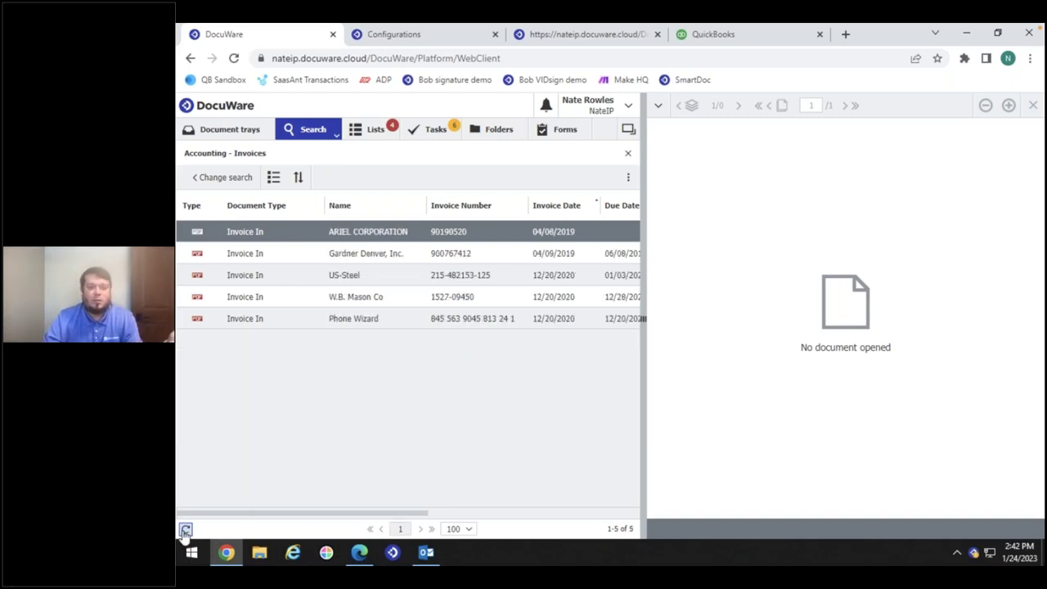